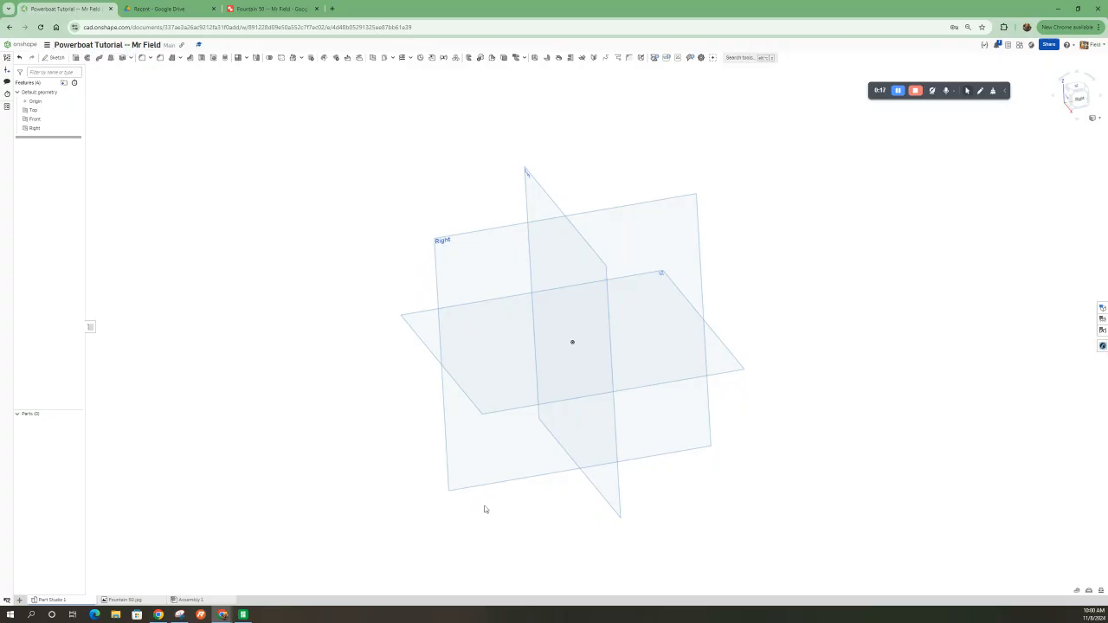
- Switch to the Fountain 50 boat drawing in Google Drawings and download it as a JPEG image
{"action": "left_click", "coordinate": [260, 9]}
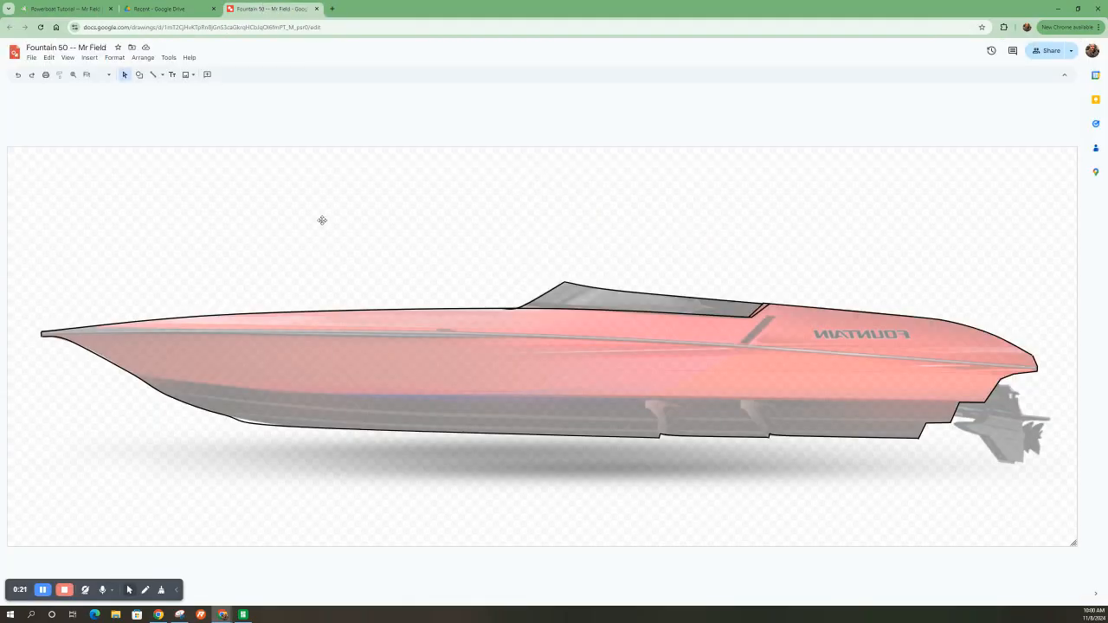
{"action": "left_click", "coordinate": [32, 59]}
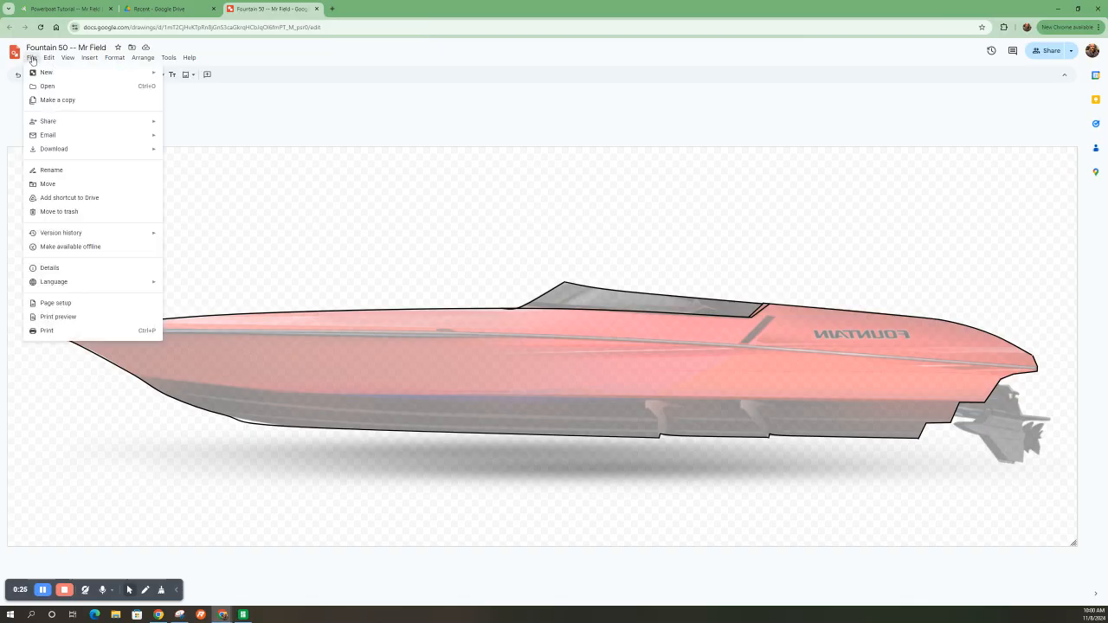
{"action": "mouse_move", "coordinate": [59, 150]}
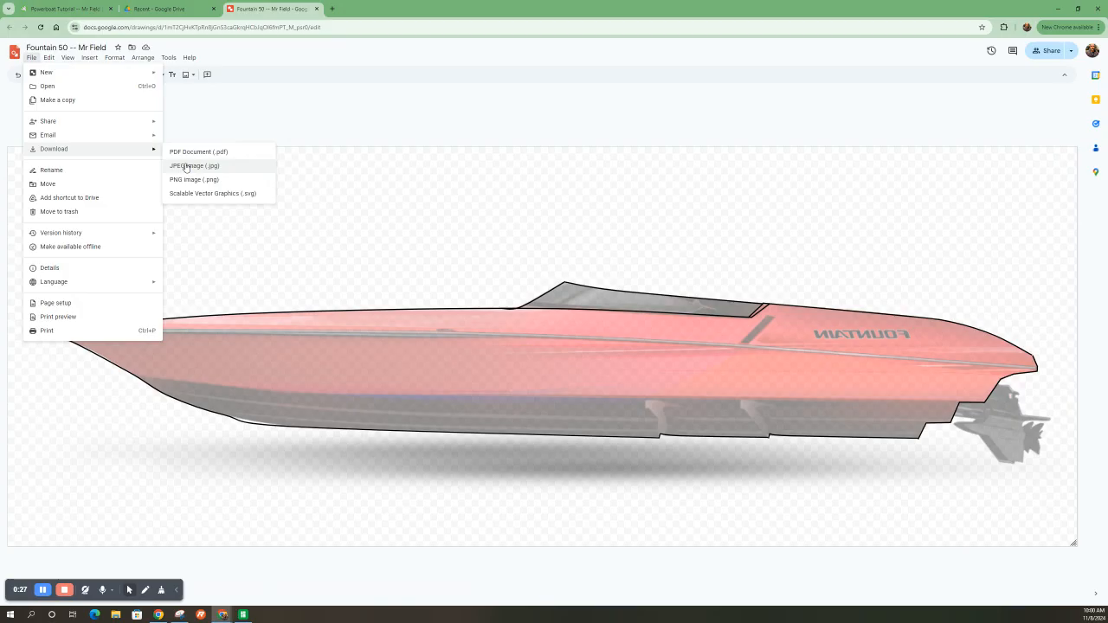
{"action": "left_click", "coordinate": [186, 166]}
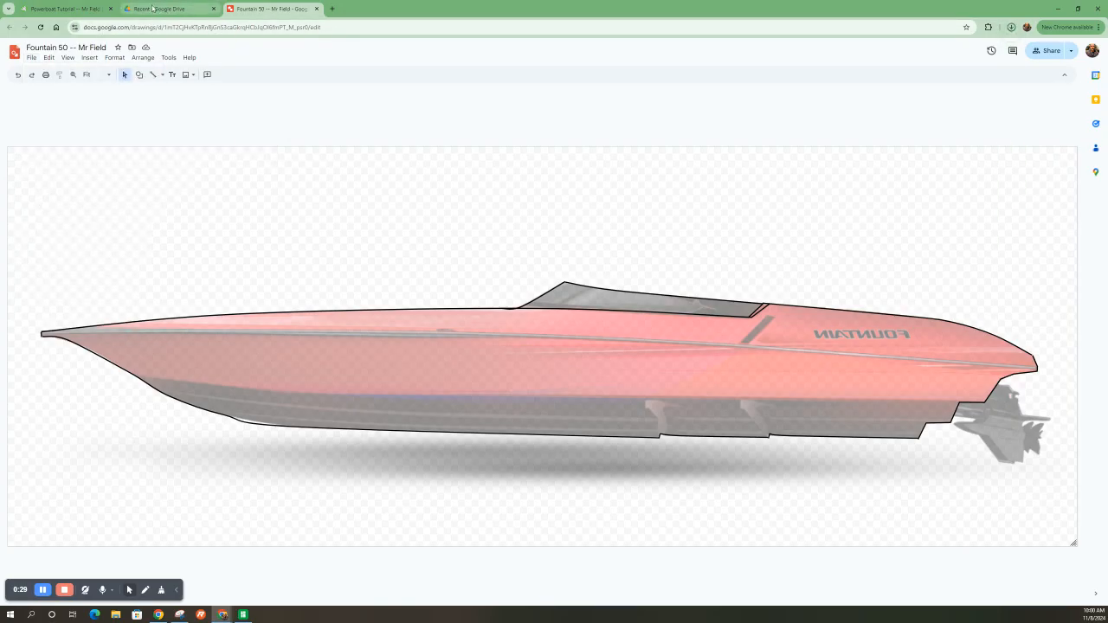
- Switch back to the Onshape powerboat document and start a new sketch on the Right plane
{"action": "left_click", "coordinate": [49, 8]}
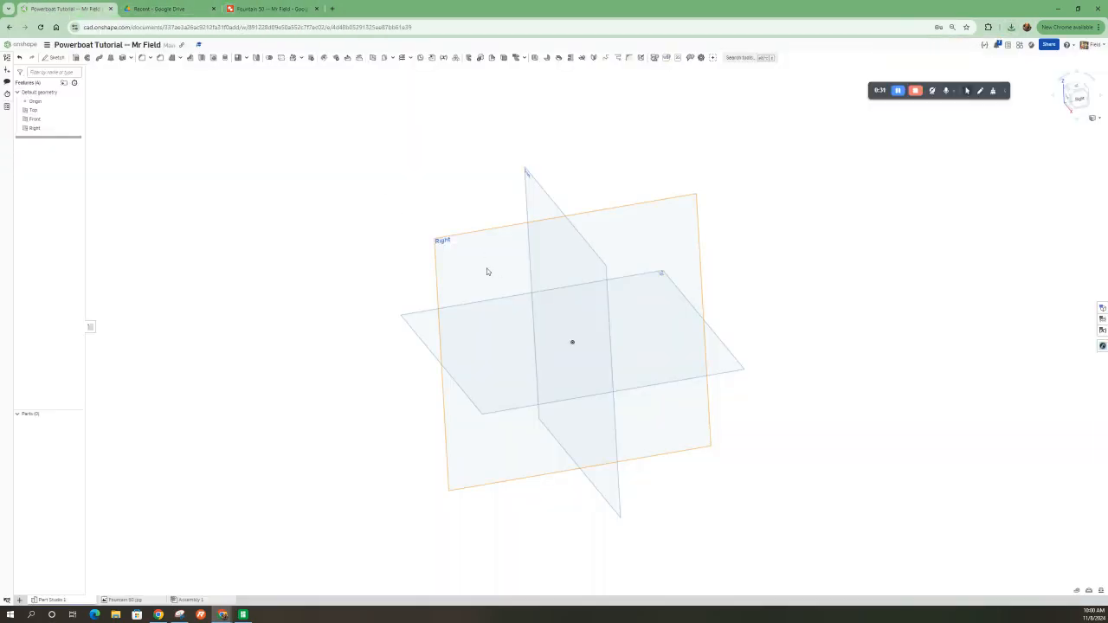
{"action": "left_click", "coordinate": [487, 268]}
{"action": "left_click", "coordinate": [53, 57]}
- Import the downloaded Fountain 50 JPEG from the Downloads folder into the document and dismiss the notifications
{"action": "left_click", "coordinate": [20, 600]}
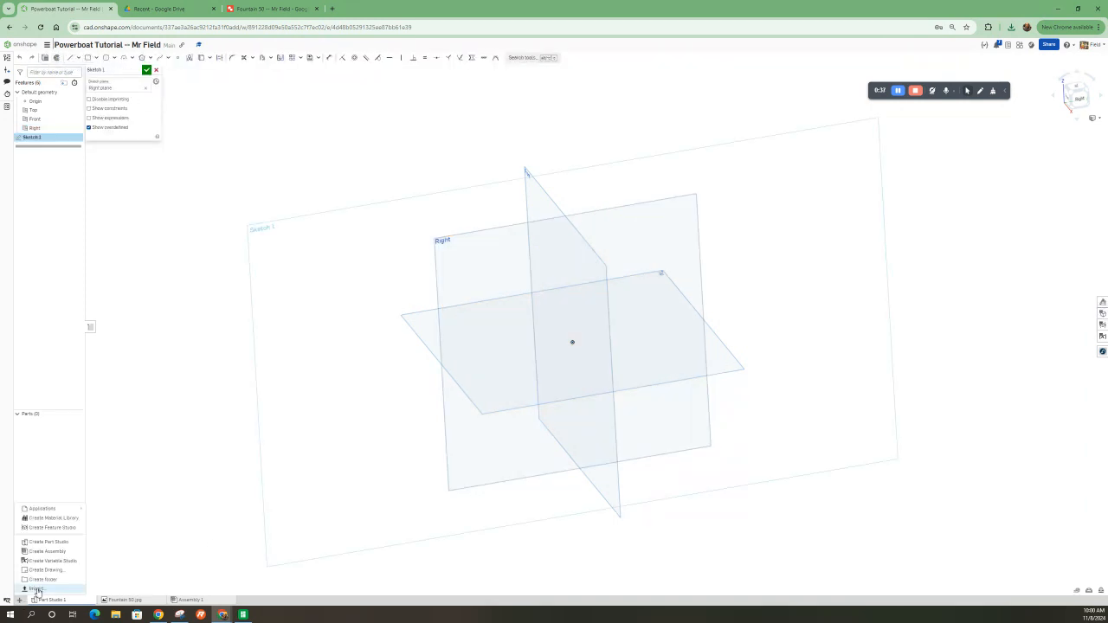
{"action": "left_click", "coordinate": [36, 588]}
{"action": "left_click", "coordinate": [137, 130]}
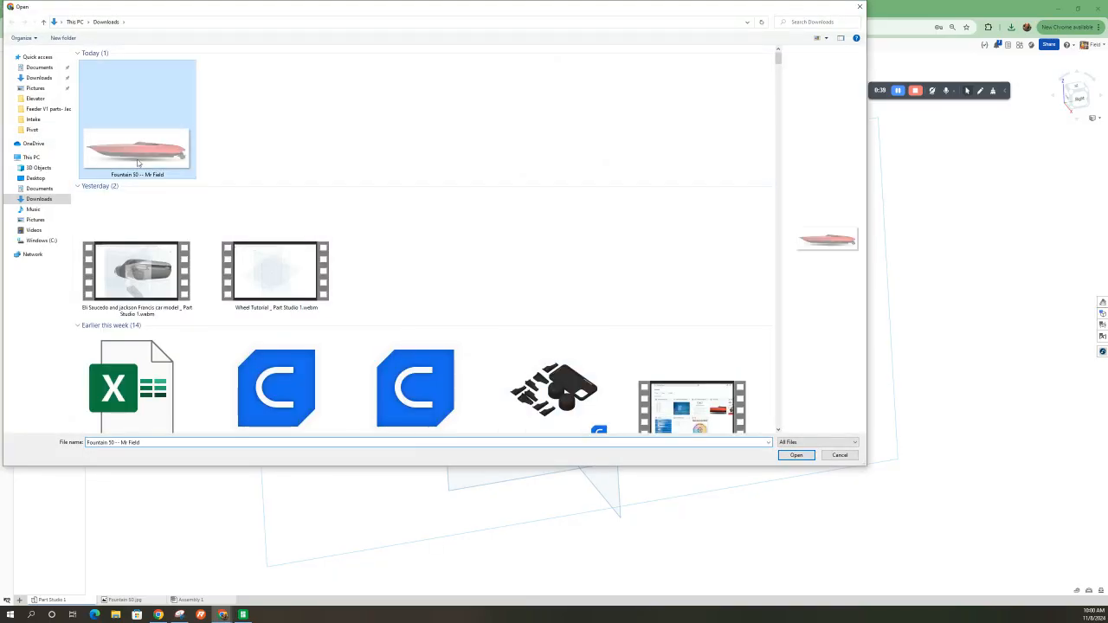
{"action": "left_click", "coordinate": [784, 460]}
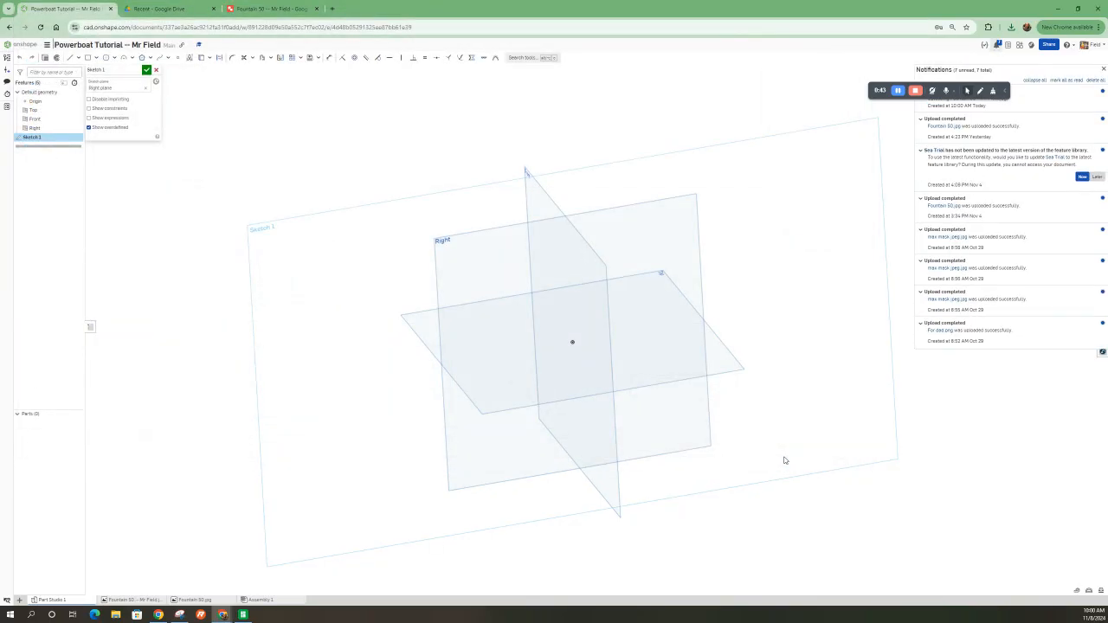
{"action": "left_click", "coordinate": [1102, 69]}
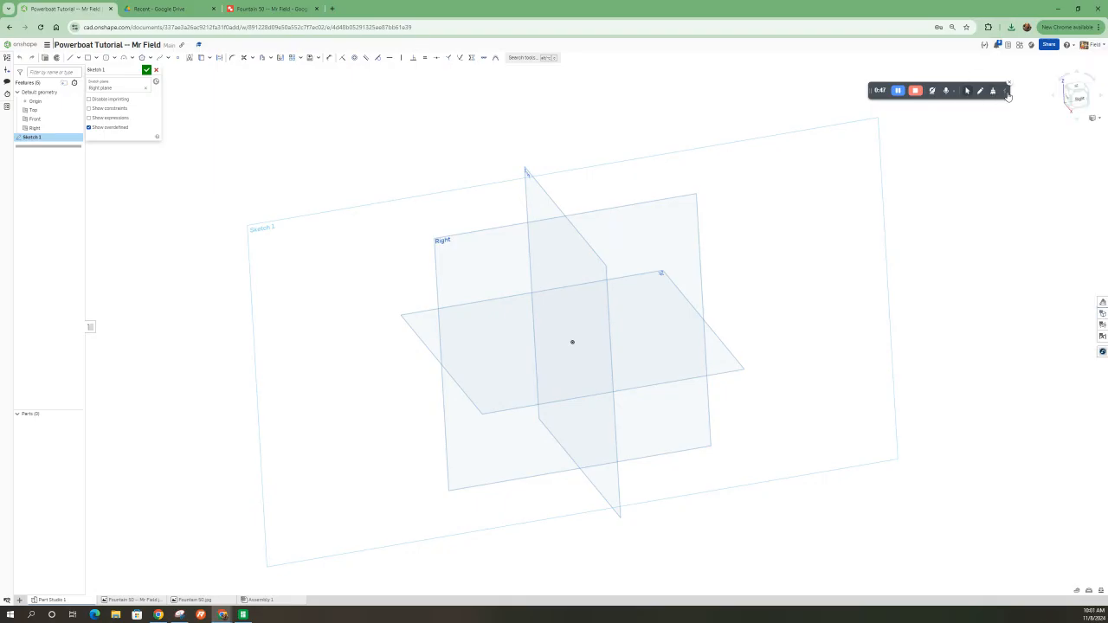
{"action": "left_click_drag", "start_coordinate": [879, 90], "coordinate": [864, 67]}
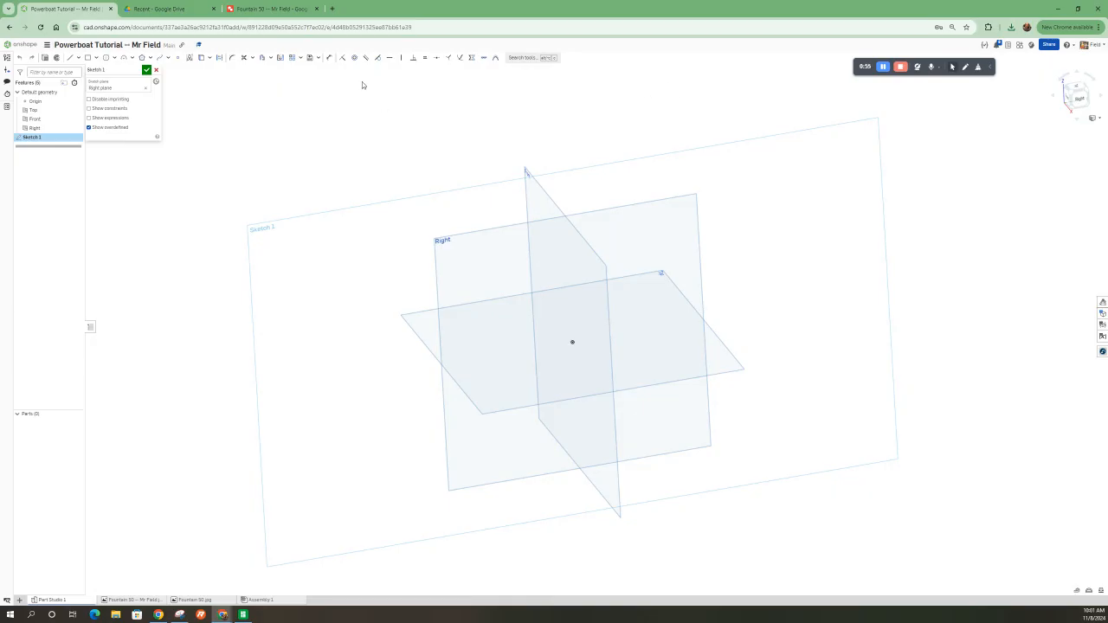
- Insert Fountain 50.jpg into the sketch in a wide rectangle, viewed straight on, and shift it so the boat spans both sides of the origin
{"action": "left_click", "coordinate": [319, 58]}
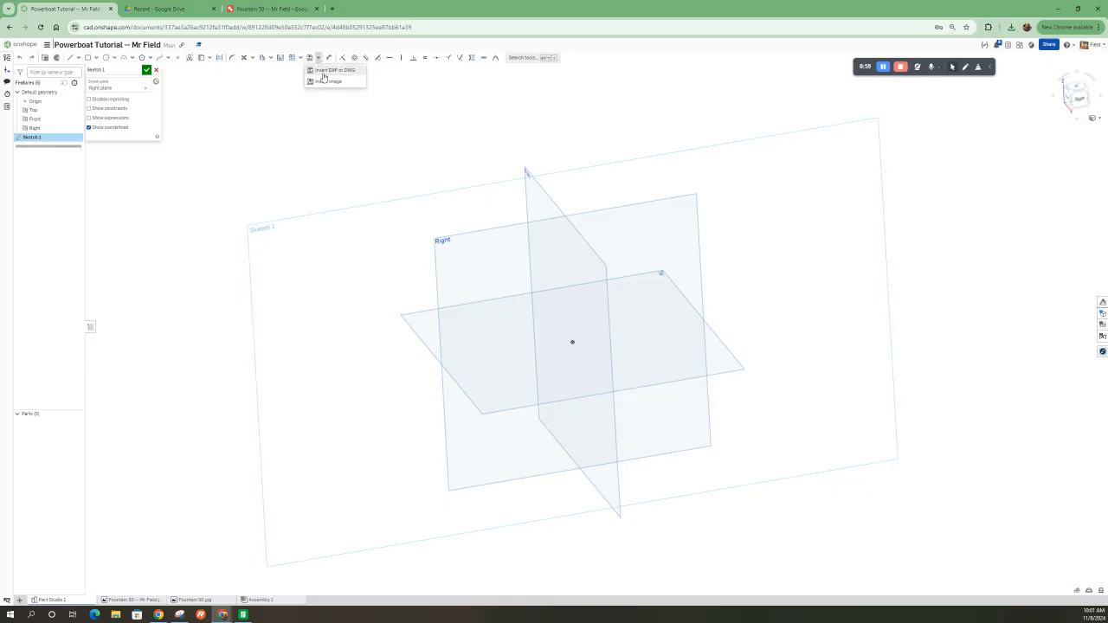
{"action": "left_click", "coordinate": [328, 80]}
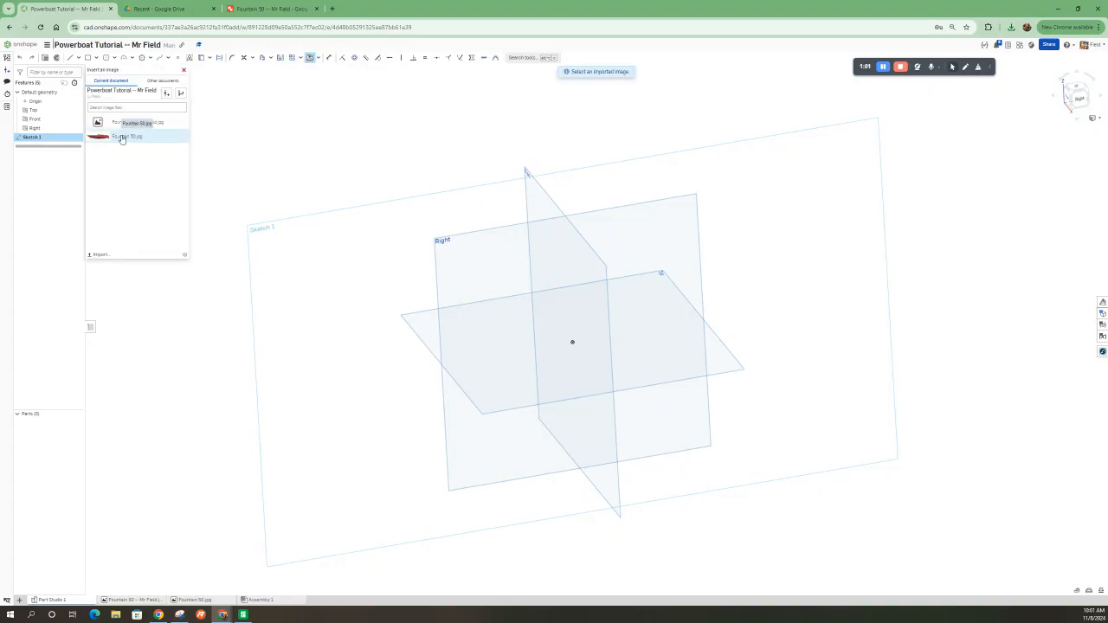
{"action": "left_click", "coordinate": [122, 137]}
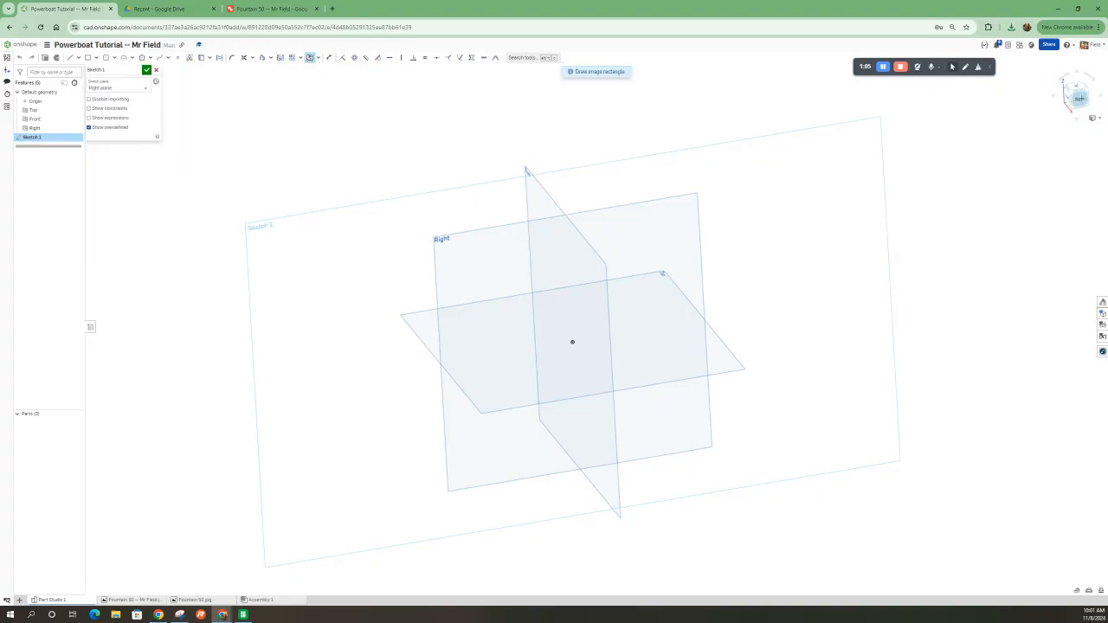
{"action": "key", "text": "n"}
{"action": "left_click", "coordinate": [259, 189]}
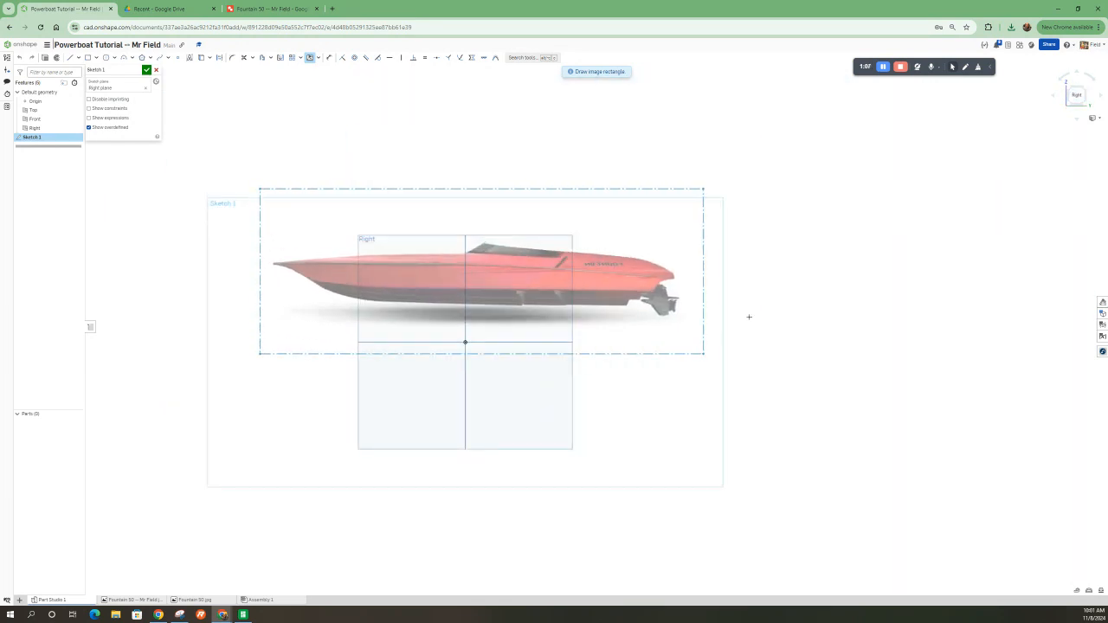
{"action": "left_click", "coordinate": [846, 331]}
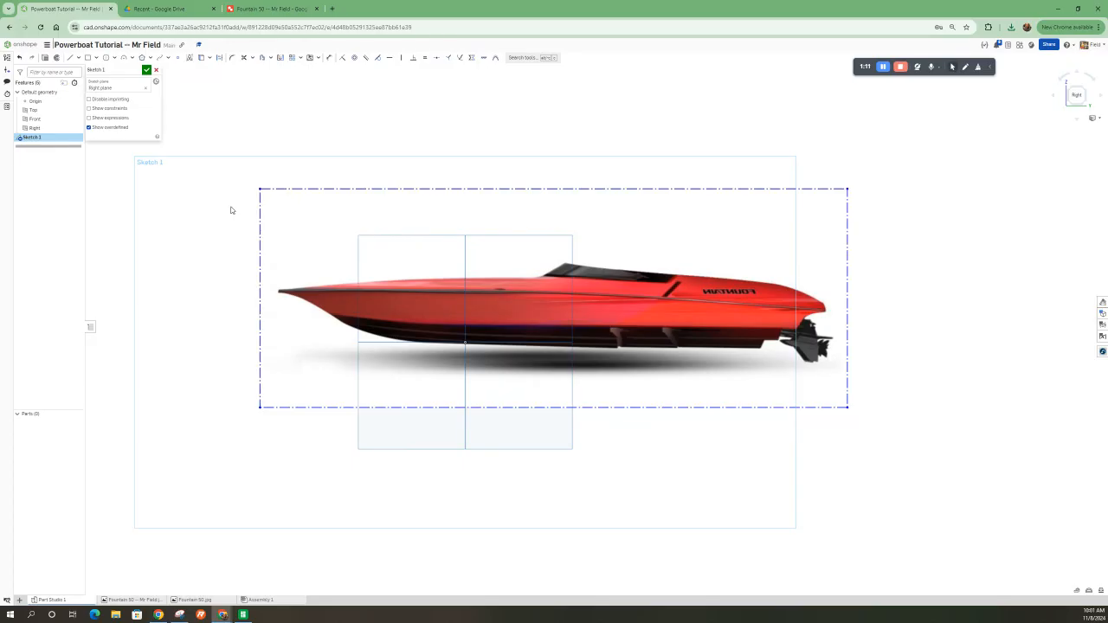
{"action": "left_click_drag", "start_coordinate": [260, 188], "coordinate": [140, 186]}
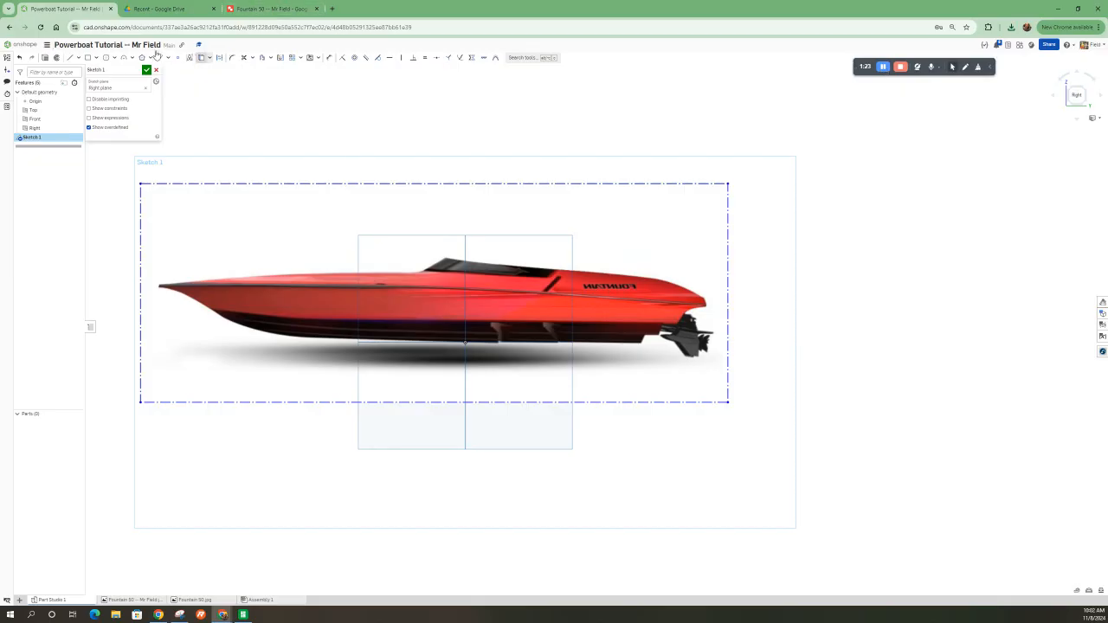
- Sketch a horizontal line about 15.45 in long above the boat, running from bow to stern
{"action": "left_click", "coordinate": [69, 57]}
{"action": "left_click", "coordinate": [158, 227]}
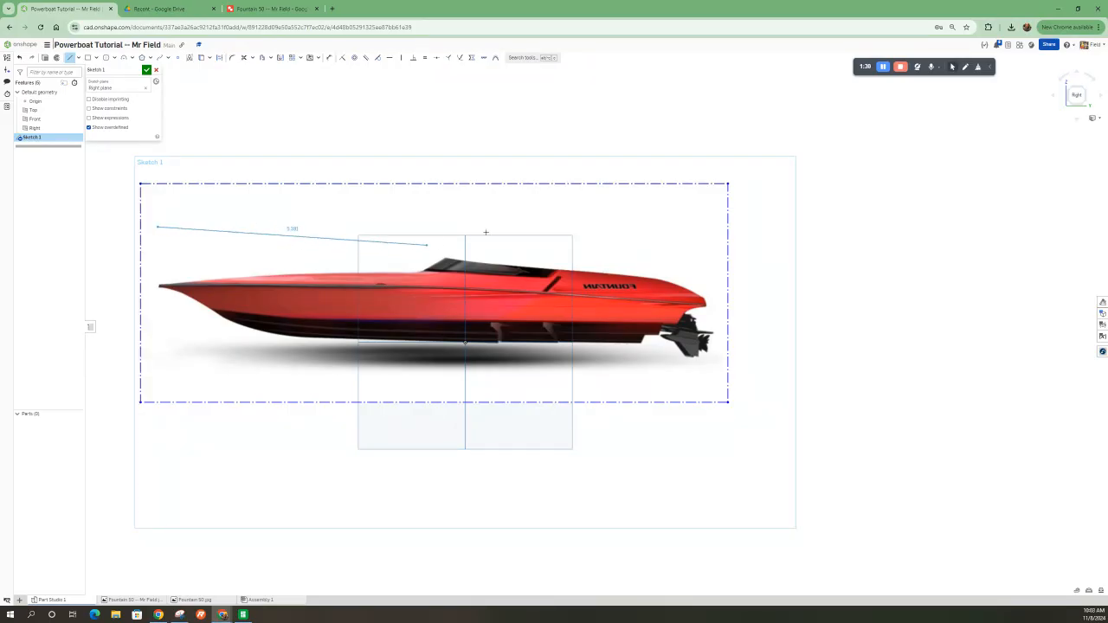
{"action": "left_click", "coordinate": [709, 227]}
- Dimension the horizontal line above the boat to 18 in to scale the image, and finish the sketch
{"action": "scroll", "coordinate": [753, 516], "scroll_direction": "down", "scroll_amount": 2}
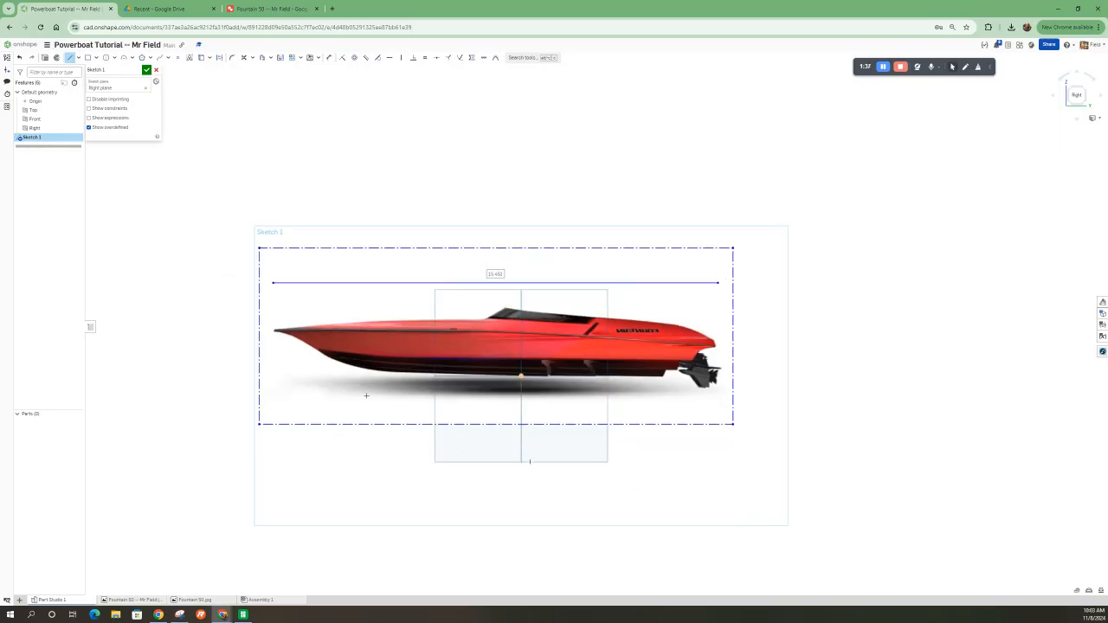
{"action": "scroll", "coordinate": [295, 337], "scroll_direction": "up", "scroll_amount": 1}
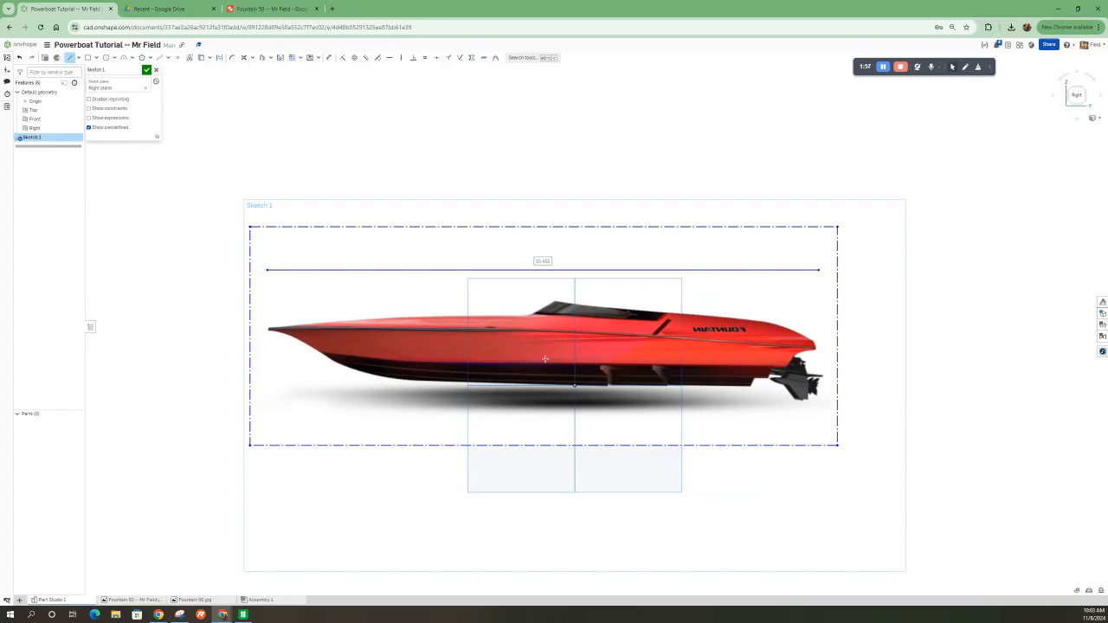
{"action": "left_click", "coordinate": [329, 57]}
{"action": "left_click", "coordinate": [497, 269]}
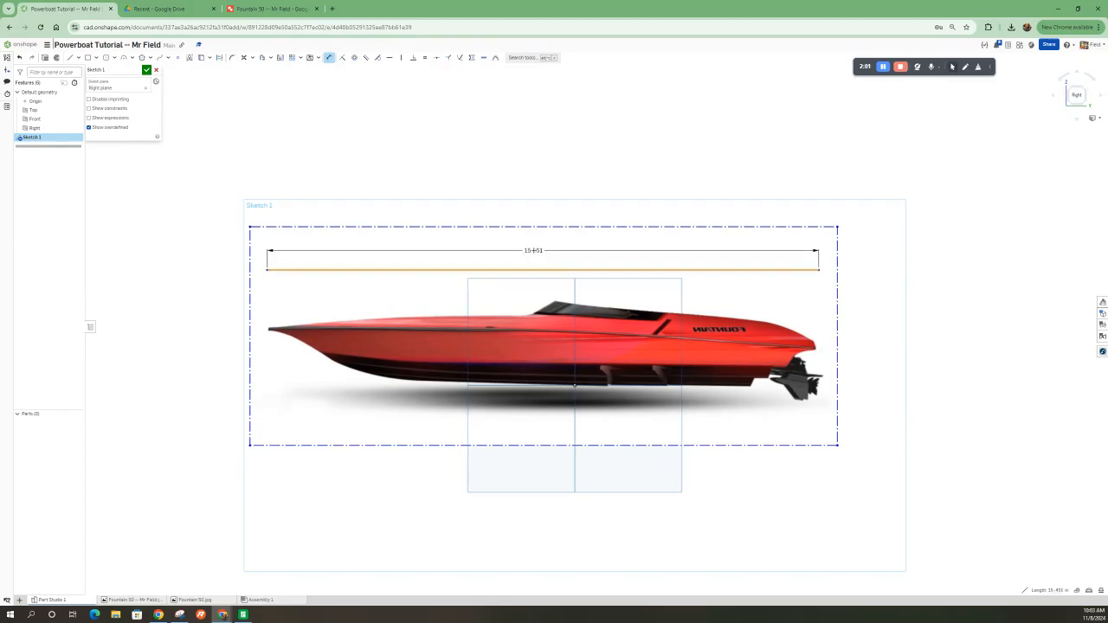
{"action": "left_click", "coordinate": [541, 252]}
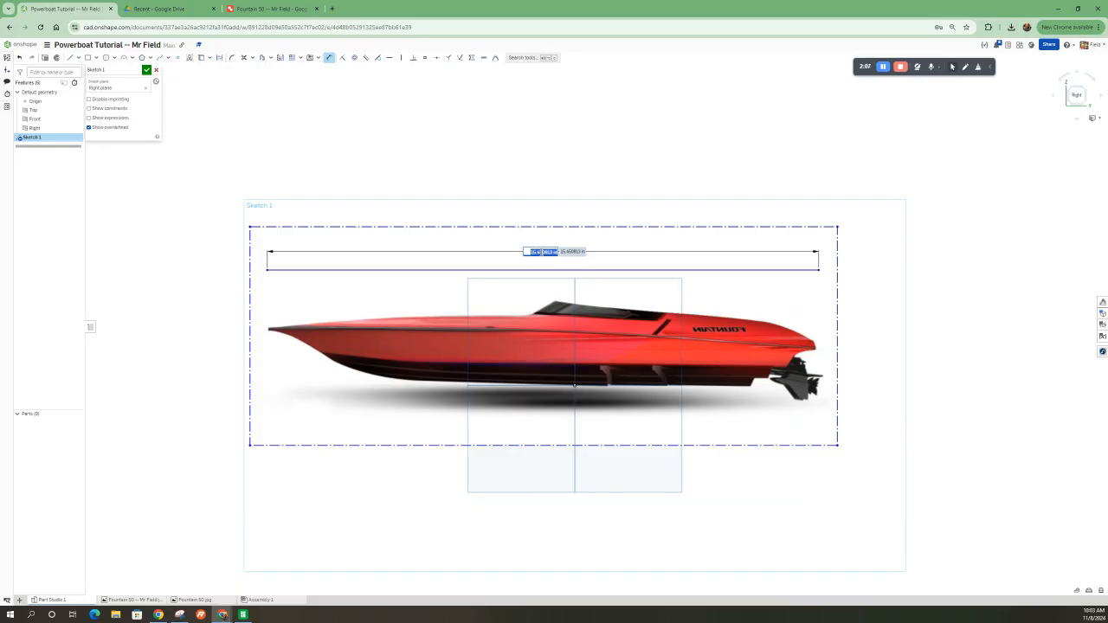
{"action": "key", "text": "BackSpace"}
{"action": "type", "text": "18"}
{"action": "key", "text": "Return"}
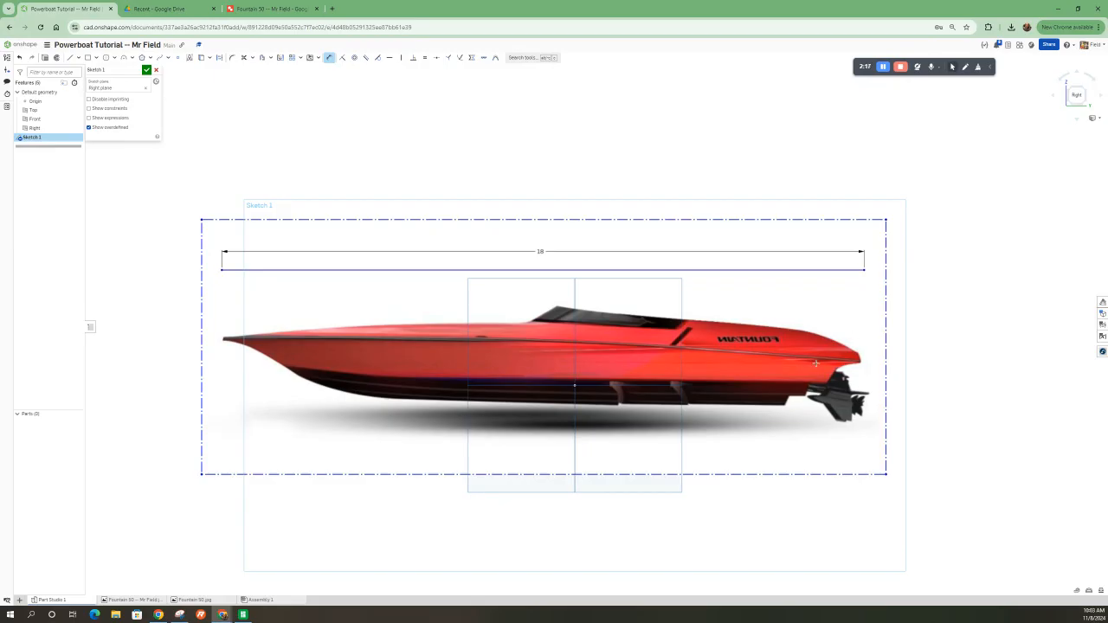
{"action": "left_click", "coordinate": [148, 69]}
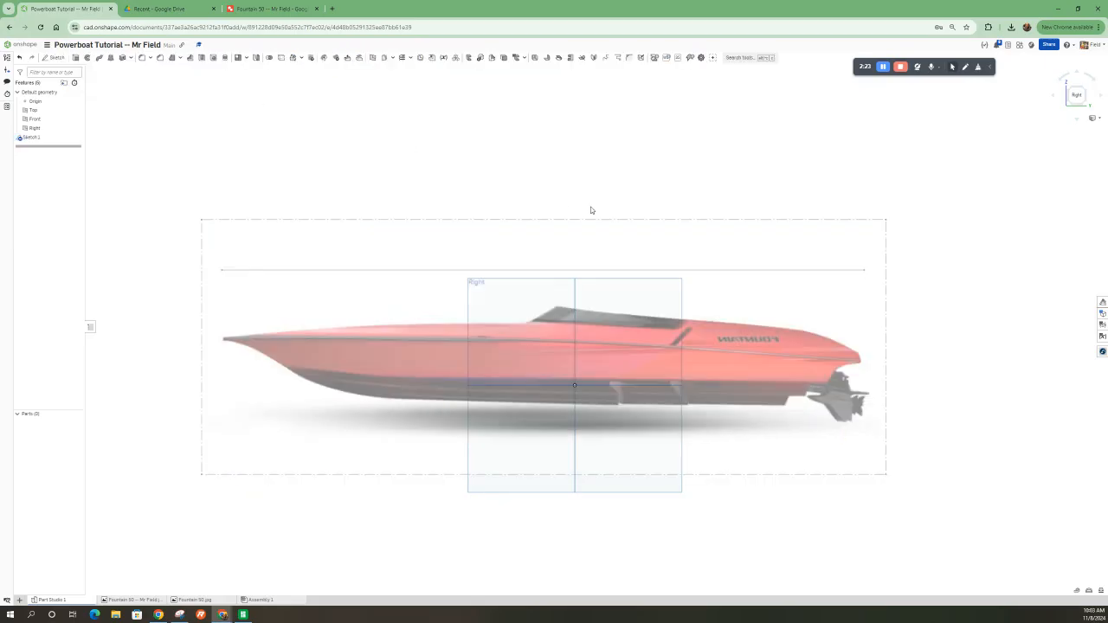
- Examine the scaled boat image from several angles against the default planes
{"action": "scroll", "coordinate": [591, 208], "scroll_direction": "down", "scroll_amount": 3}
{"action": "right_click_drag", "start_coordinate": [591, 260], "coordinate": [517, 370]}
{"action": "scroll", "coordinate": [531, 302], "scroll_direction": "up", "scroll_amount": 3}
{"action": "right_click_drag", "start_coordinate": [532, 301], "coordinate": [632, 294]}
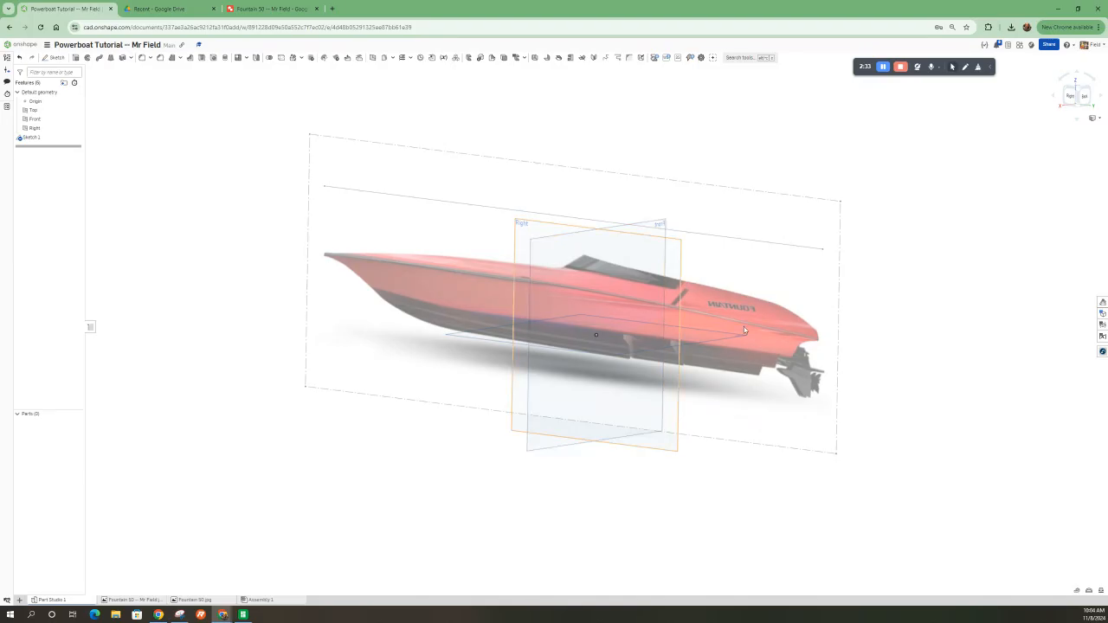
{"action": "right_click_drag", "start_coordinate": [762, 357], "coordinate": [799, 355]}
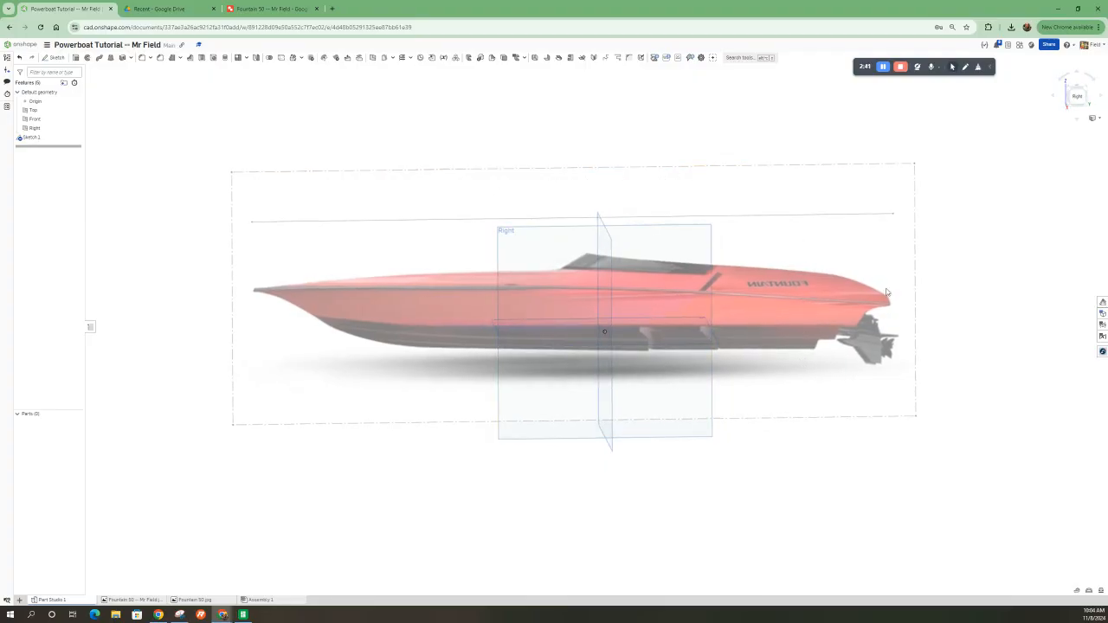
{"action": "scroll", "coordinate": [828, 263], "scroll_direction": "up", "scroll_amount": 2}
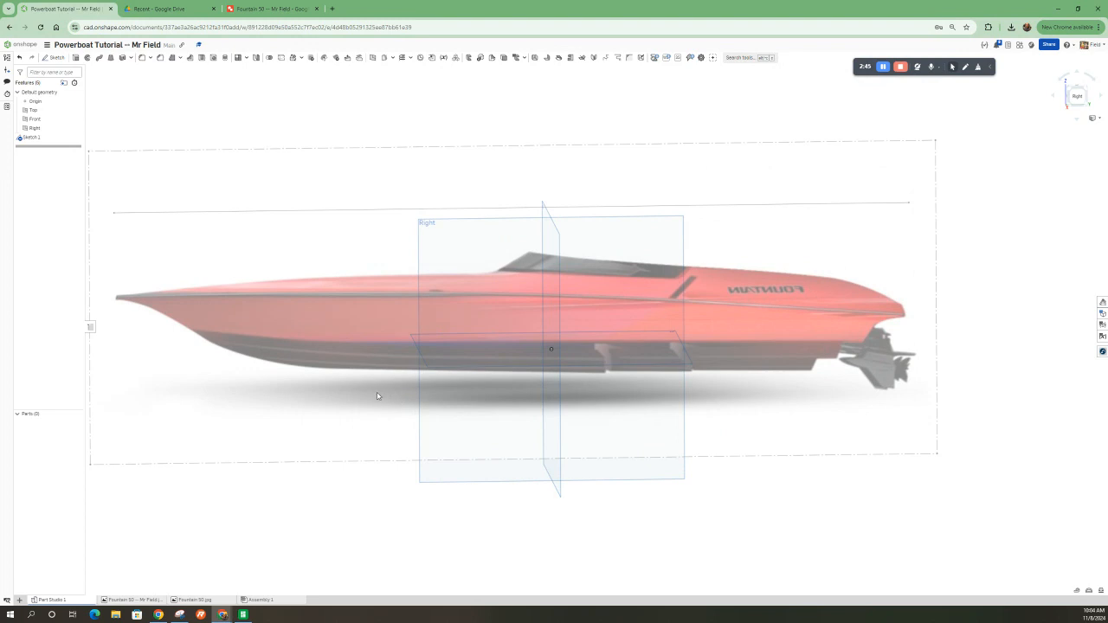
{"action": "right_click_drag", "start_coordinate": [377, 396], "coordinate": [421, 372]}
{"action": "scroll", "coordinate": [421, 372], "scroll_direction": "down", "scroll_amount": 3}
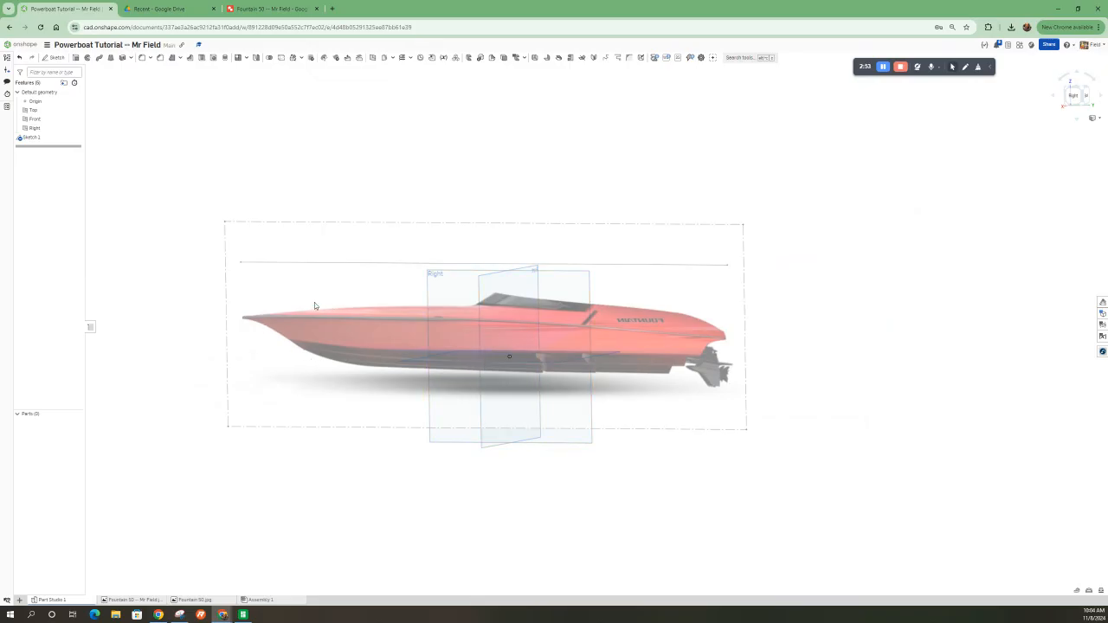
{"action": "scroll", "coordinate": [314, 304], "scroll_direction": "up", "scroll_amount": 1}
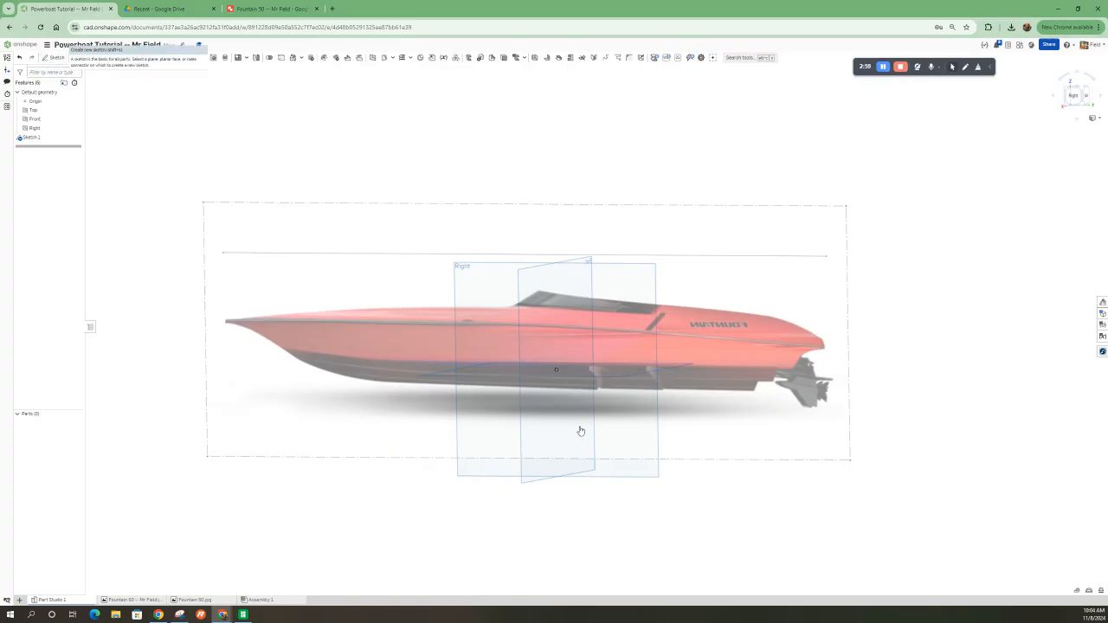
{"action": "mouse_move", "coordinate": [598, 424]}
{"action": "right_mouse_down"}
{"action": "mouse_move", "coordinate": [619, 418]}
{"action": "mouse_move", "coordinate": [583, 435]}
{"action": "mouse_move", "coordinate": [623, 365]}
{"action": "right_mouse_up"}
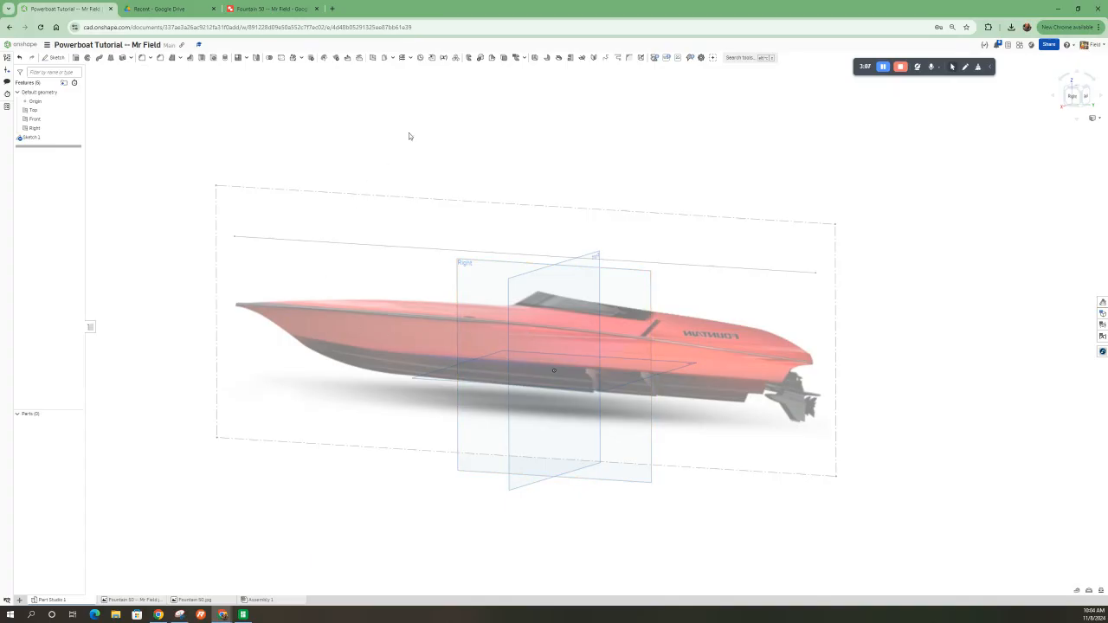
- Create an offset plane about 1.6 in above the Top plane, near the level of the boat's deck
{"action": "left_click", "coordinate": [372, 59]}
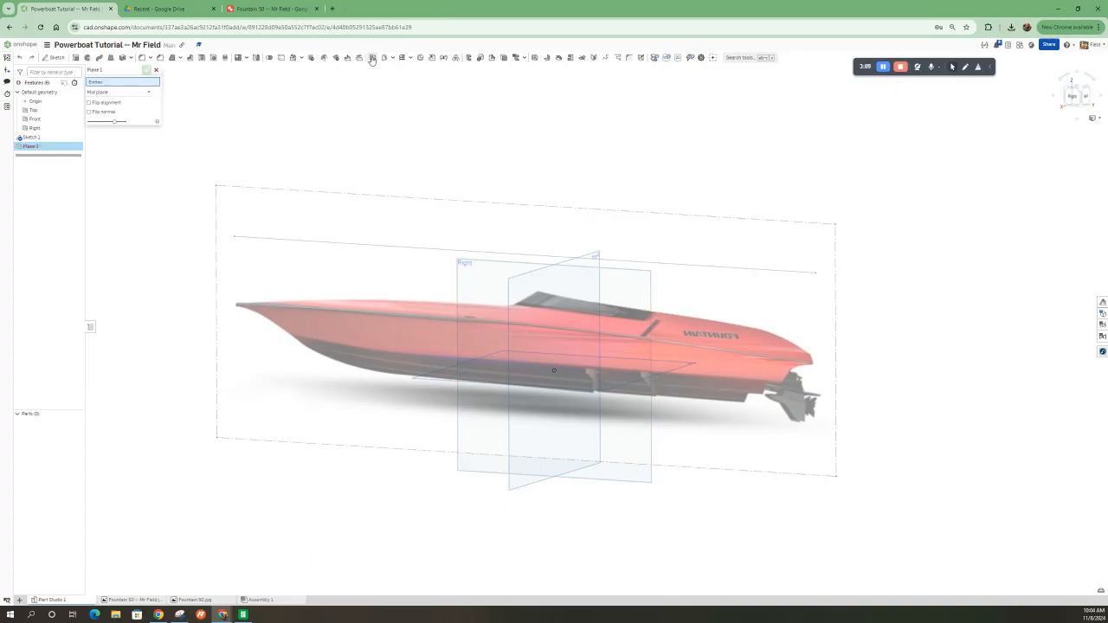
{"action": "left_click", "coordinate": [108, 92]}
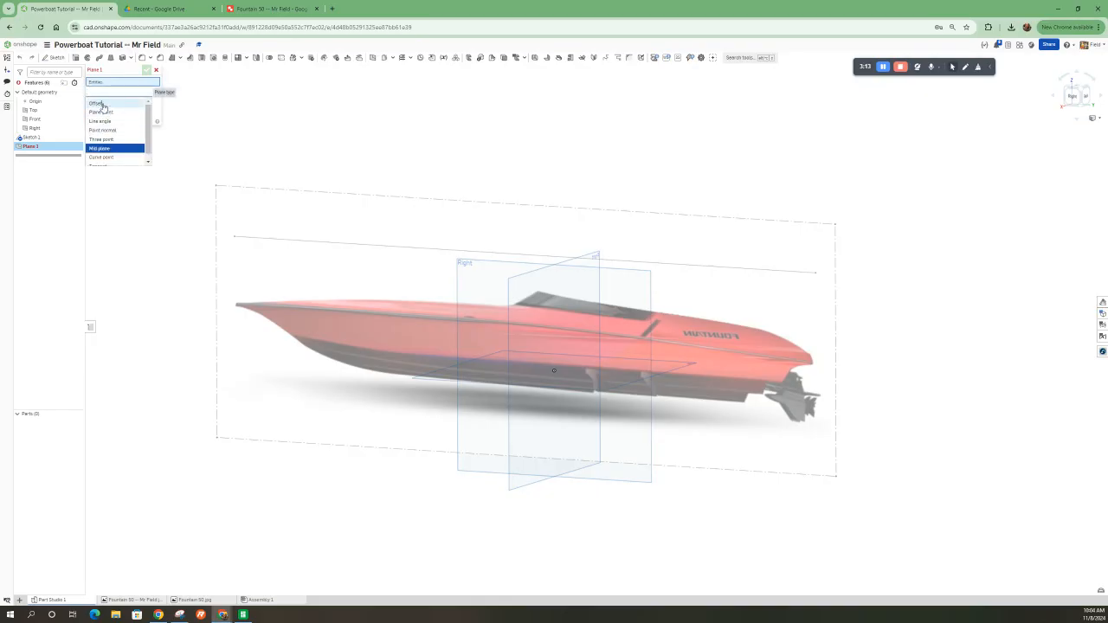
{"action": "left_click", "coordinate": [102, 105]}
{"action": "left_click", "coordinate": [481, 382]}
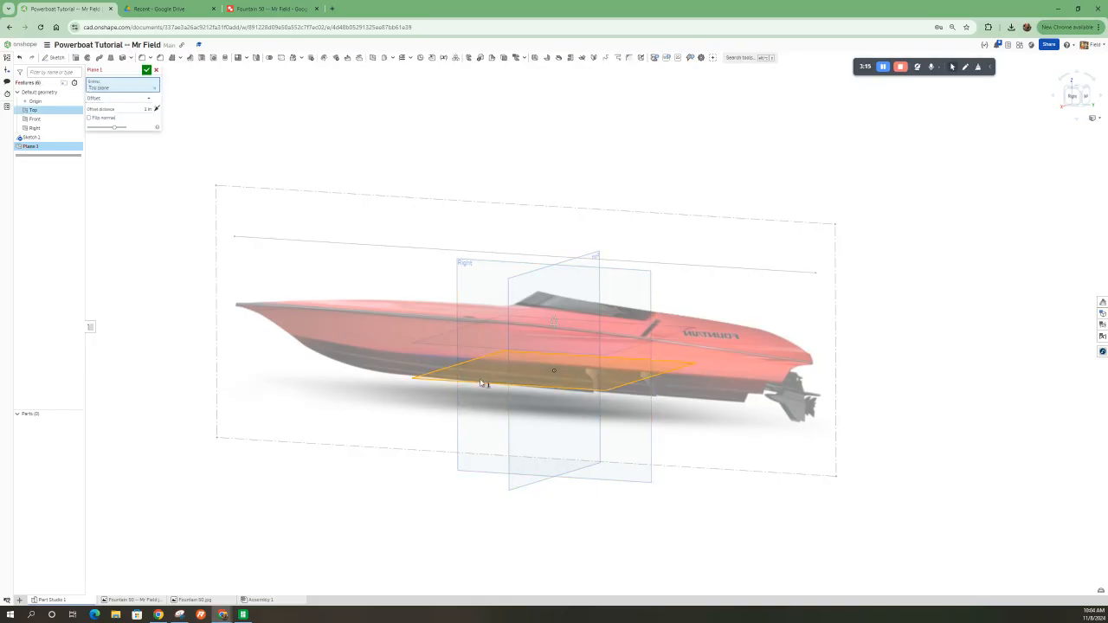
{"action": "left_click_drag", "start_coordinate": [555, 313], "coordinate": [559, 301]}
{"action": "right_click_drag", "start_coordinate": [551, 362], "coordinate": [575, 340]}
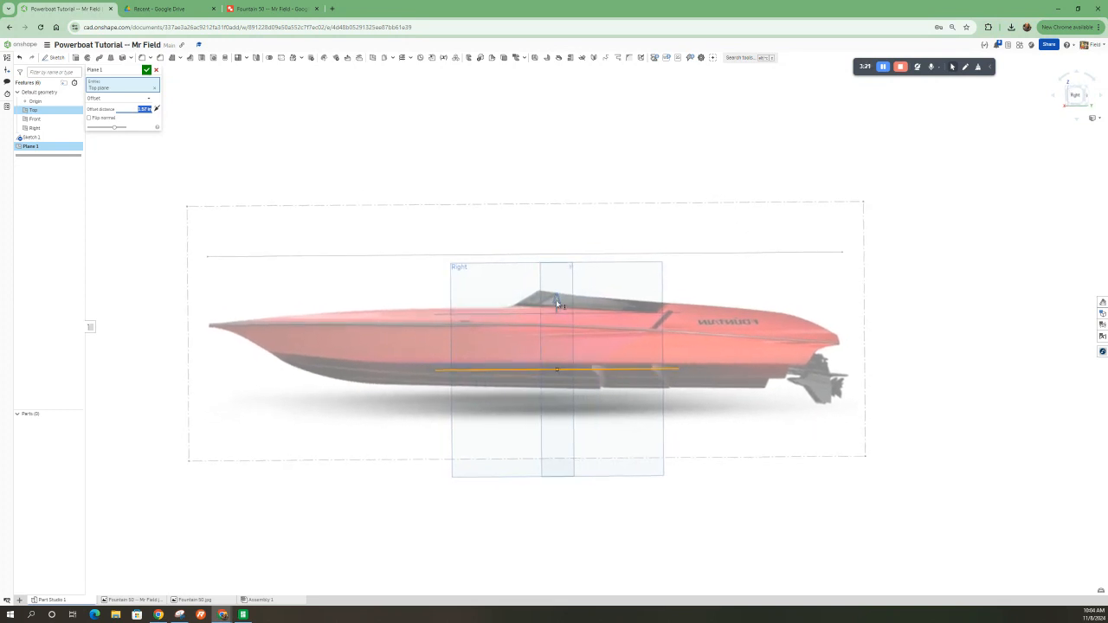
{"action": "left_click_drag", "start_coordinate": [555, 300], "coordinate": [556, 301]}
{"action": "right_click_drag", "start_coordinate": [530, 367], "coordinate": [504, 374]}
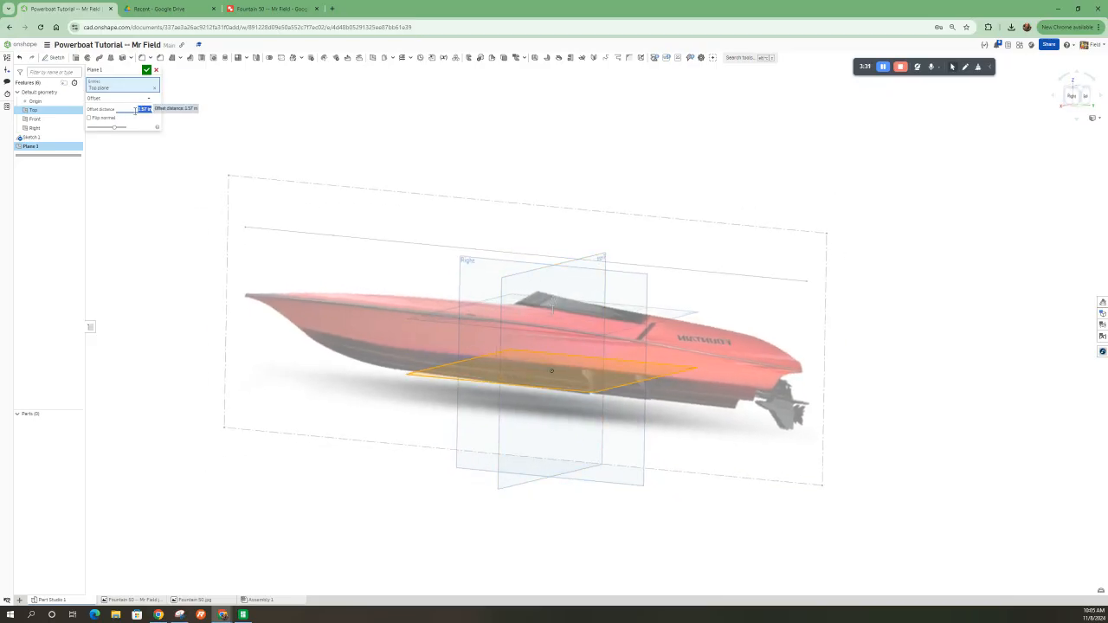
{"action": "key", "text": "BackSpace"}
{"action": "left_click", "coordinate": [146, 69]}
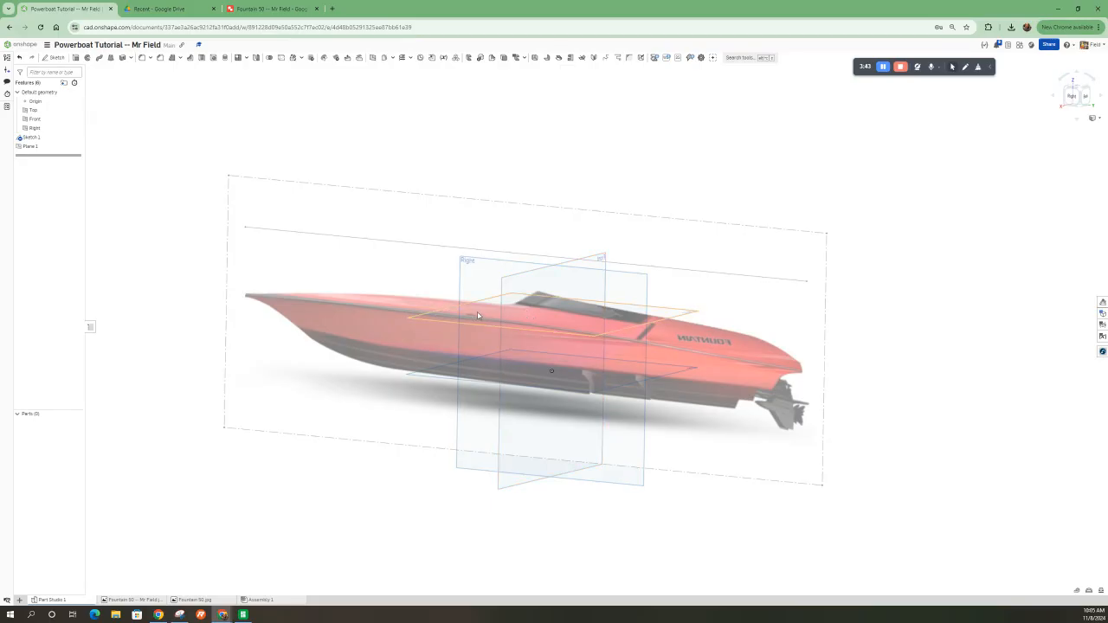
- Start a sketch on the offset plane and view it from above with the boat's reference line running horizontally
{"action": "left_click", "coordinate": [489, 317]}
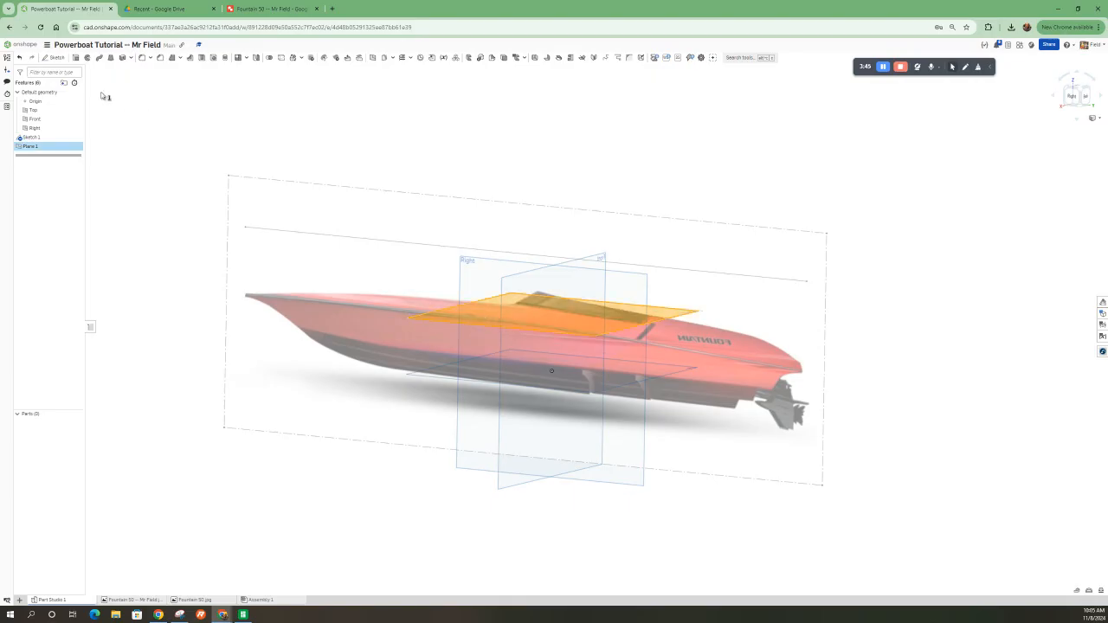
{"action": "left_click", "coordinate": [55, 58]}
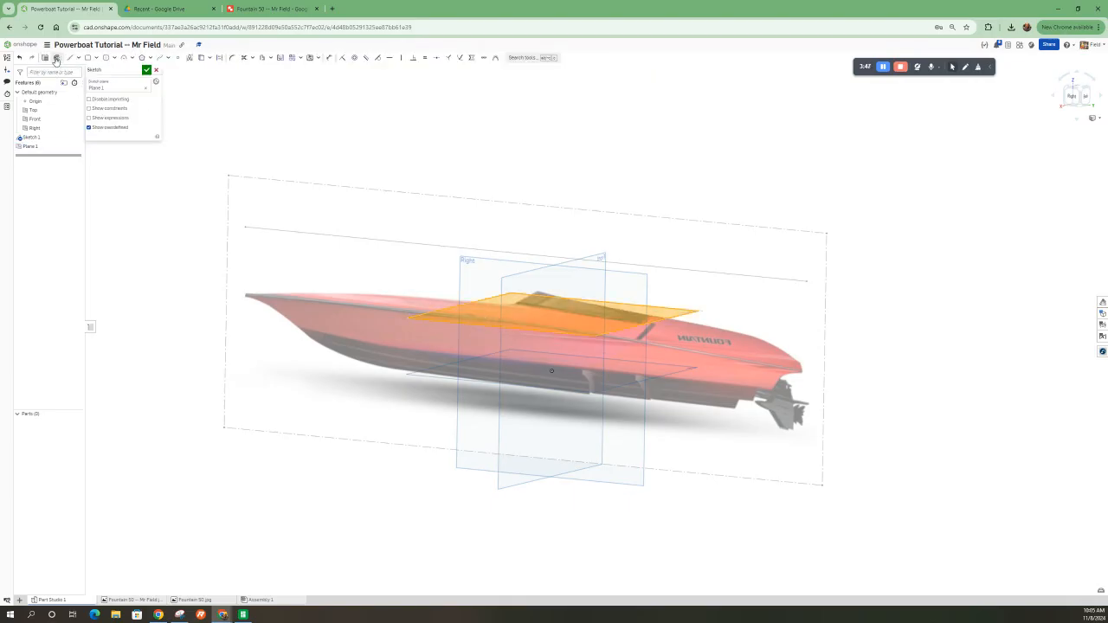
{"action": "left_click", "coordinate": [1079, 89]}
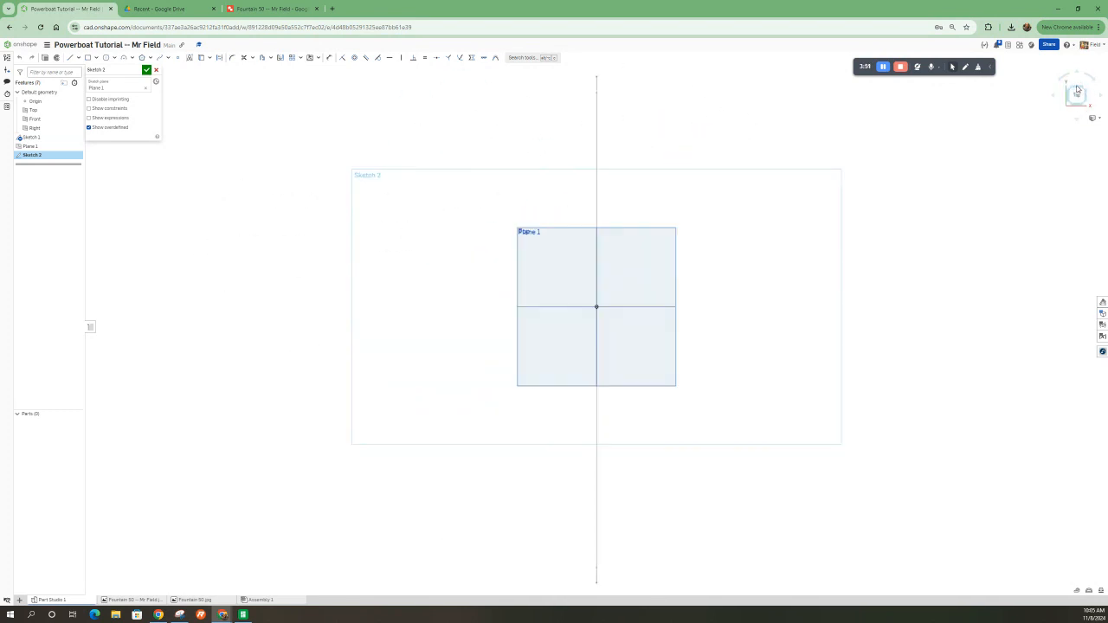
{"action": "left_click", "coordinate": [1092, 79]}
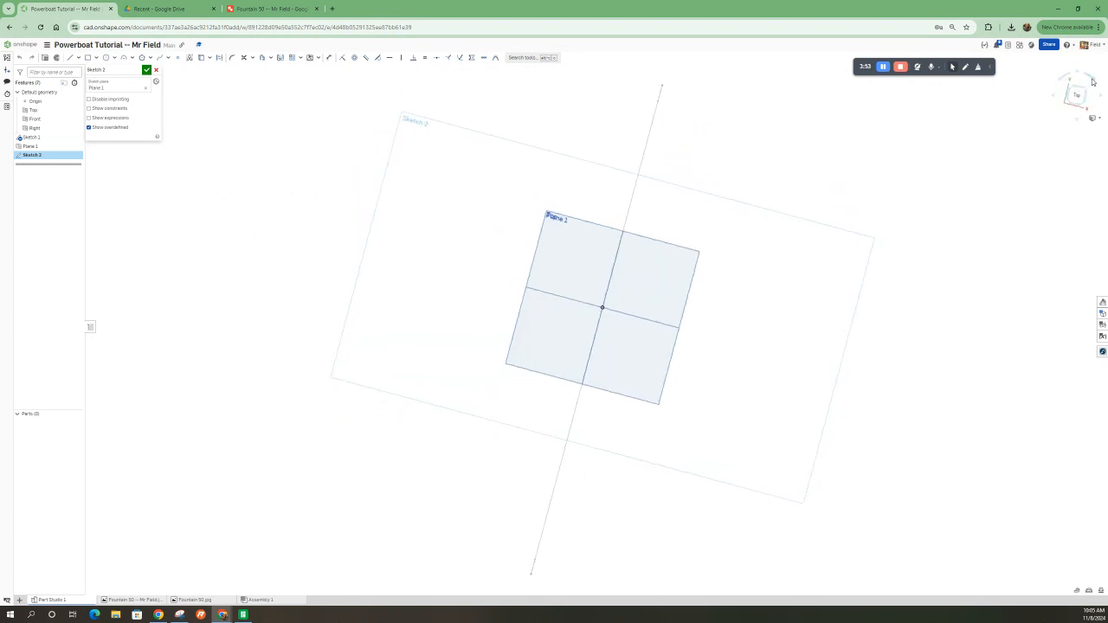
{"action": "left_click", "coordinate": [1092, 80]}
{"action": "left_click", "coordinate": [1092, 80]}
{"action": "left_click", "coordinate": [1092, 79]}
{"action": "left_click", "coordinate": [1092, 80]}
{"action": "left_click", "coordinate": [1092, 79]}
{"action": "left_click", "coordinate": [1093, 79]}
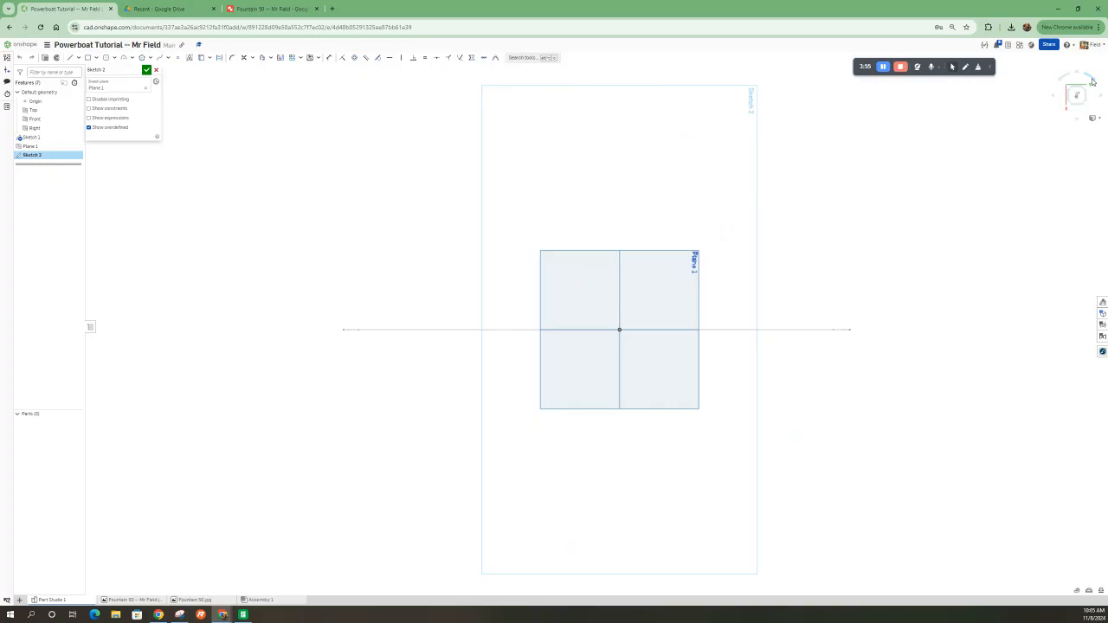
- Search Google for "fountain 42 ' lighting" in a new browser tab
{"action": "left_click", "coordinate": [279, 11]}
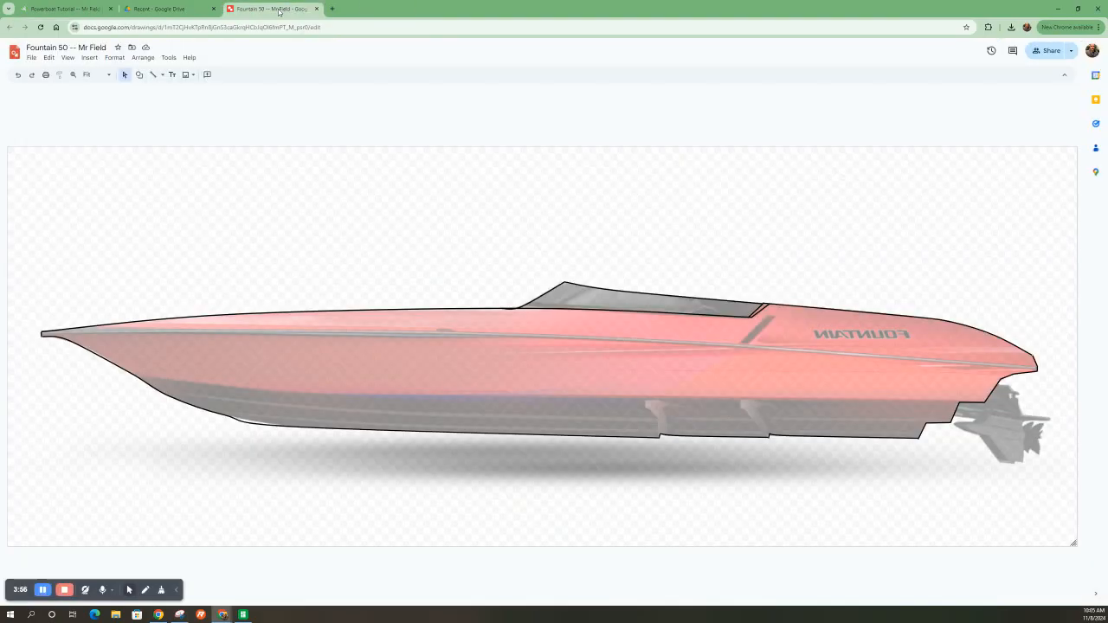
{"action": "left_click", "coordinate": [331, 8]}
{"action": "left_click", "coordinate": [324, 27]}
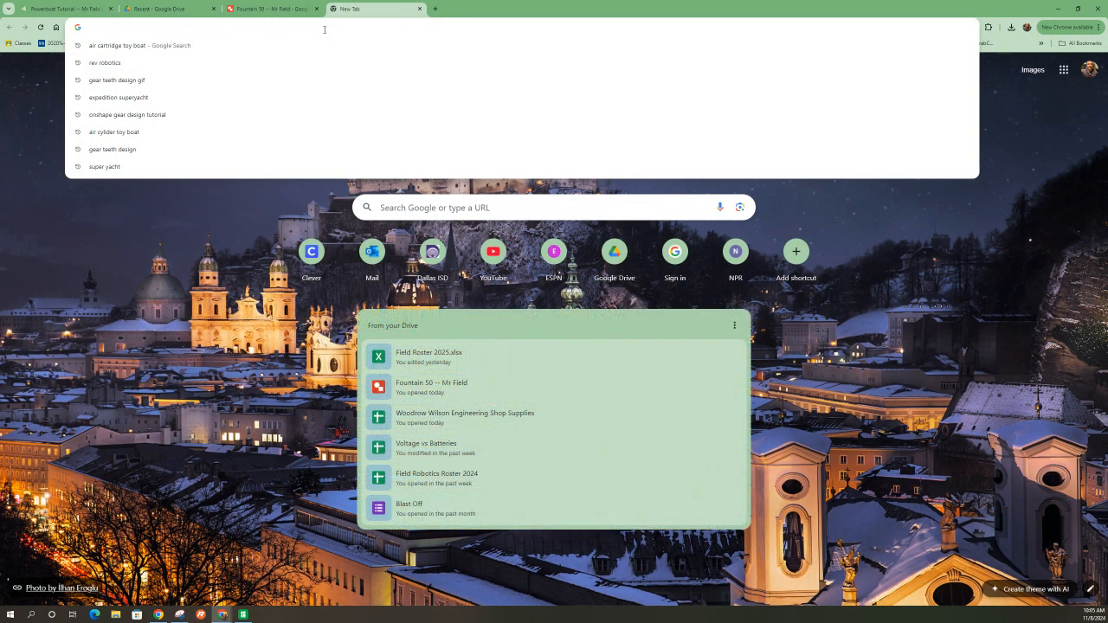
{"action": "type", "text": "fou"}
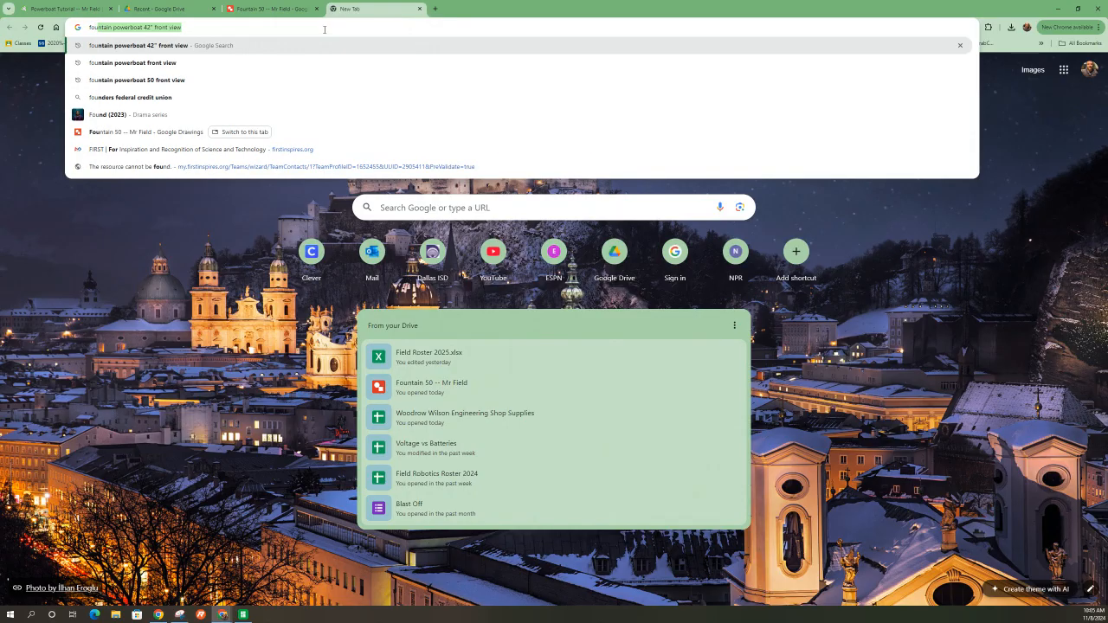
{"action": "type", "text": "ntai"}
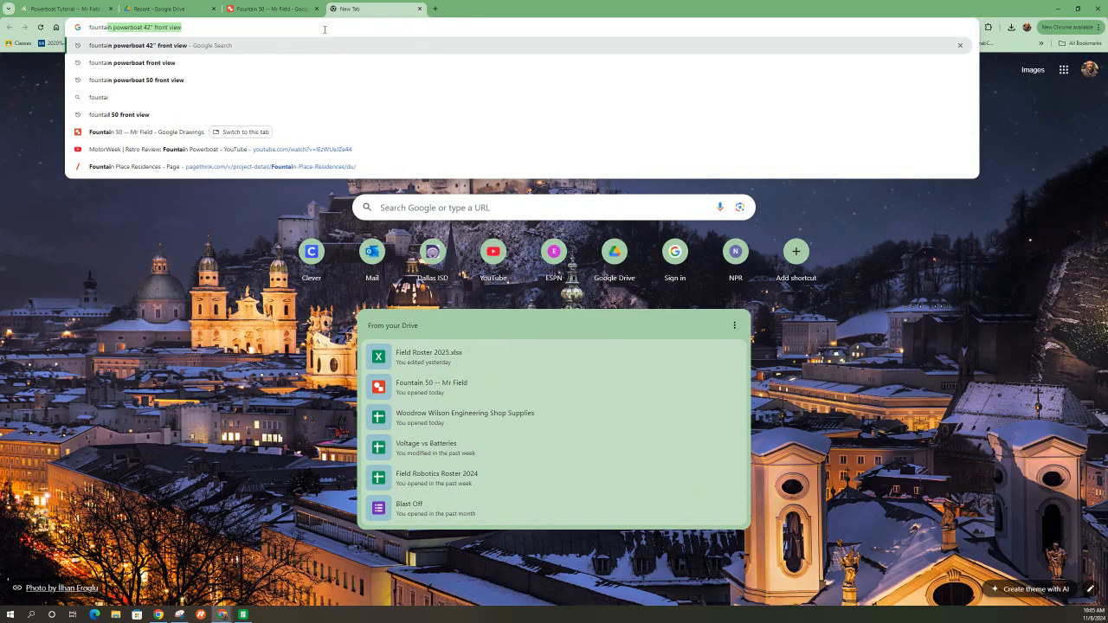
{"action": "type", "text": "n 42 "}
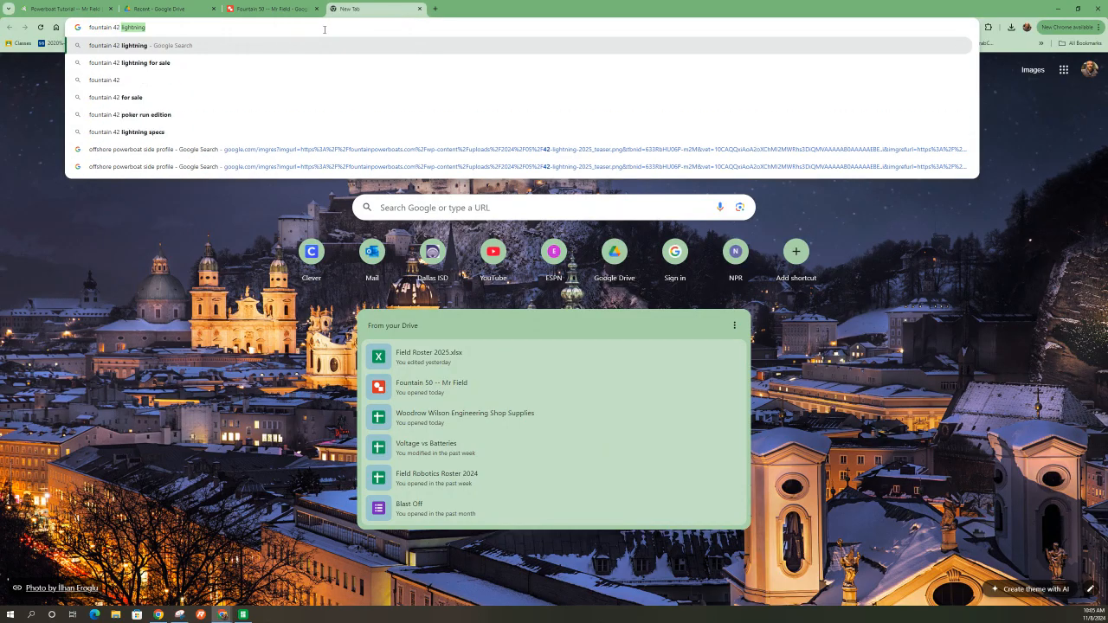
{"action": "type", "text": "\"light"}
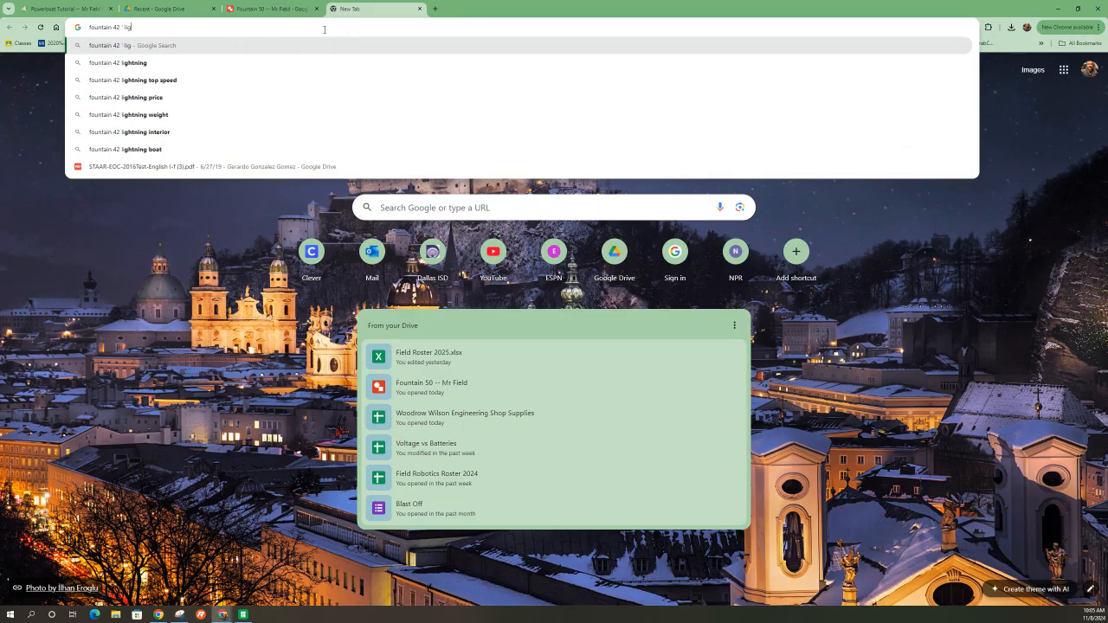
{"action": "type", "text": "ing"}
{"action": "key", "text": "Return"}
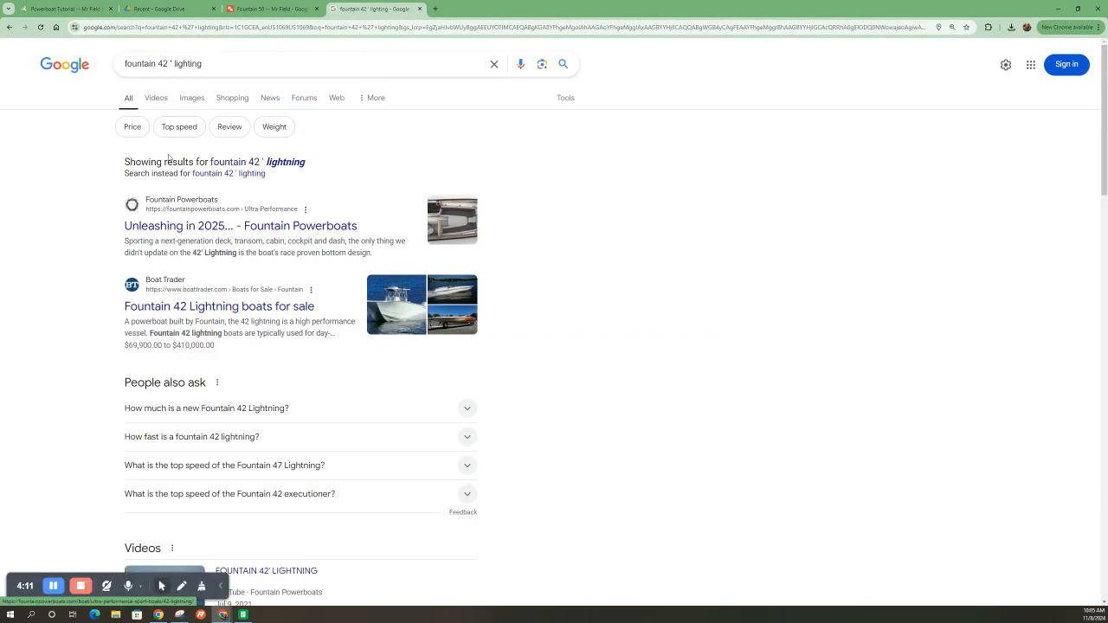
- Correct the search to "fountain 42 ' lightning" and browse the image results for the boat's shape
{"action": "left_click", "coordinate": [277, 165]}
{"action": "left_click", "coordinate": [161, 99]}
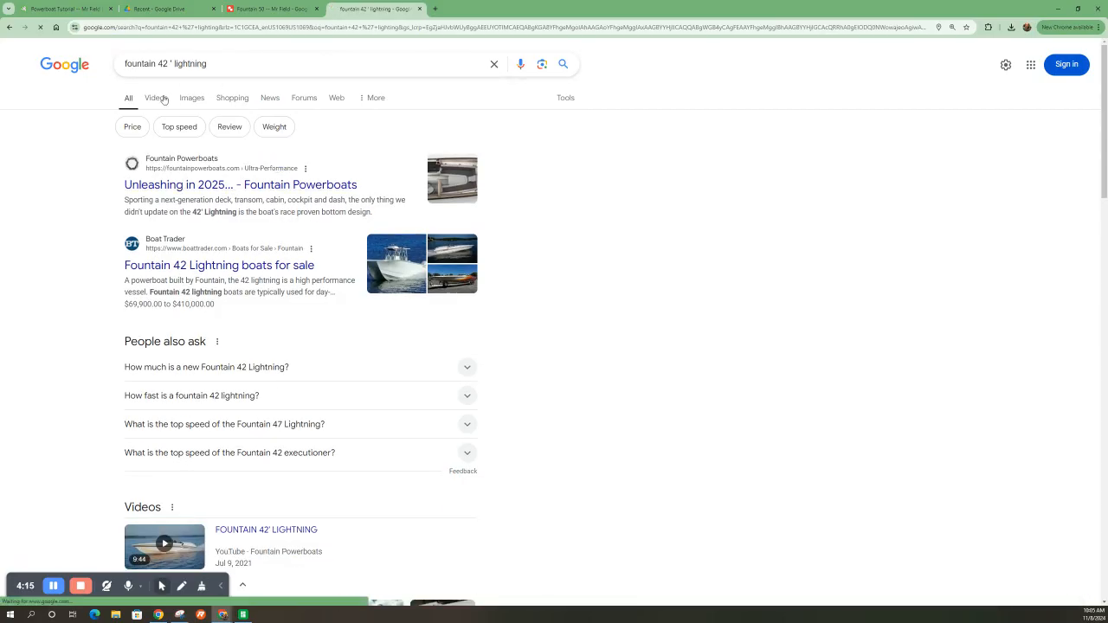
{"action": "left_click", "coordinate": [199, 99]}
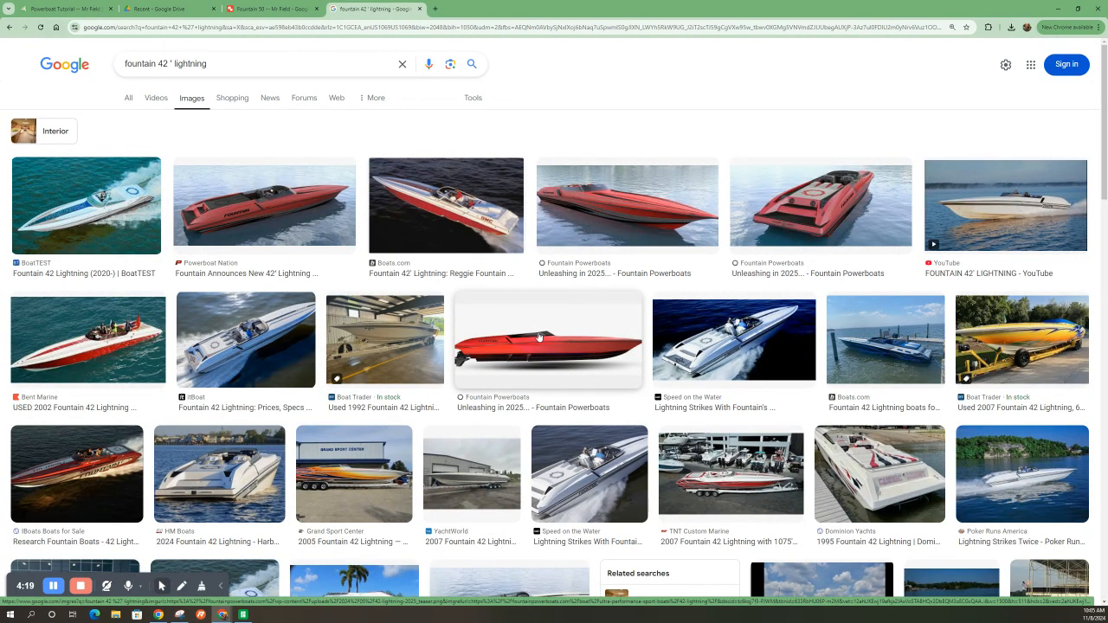
{"action": "scroll", "coordinate": [538, 338], "scroll_direction": "down", "scroll_amount": 3}
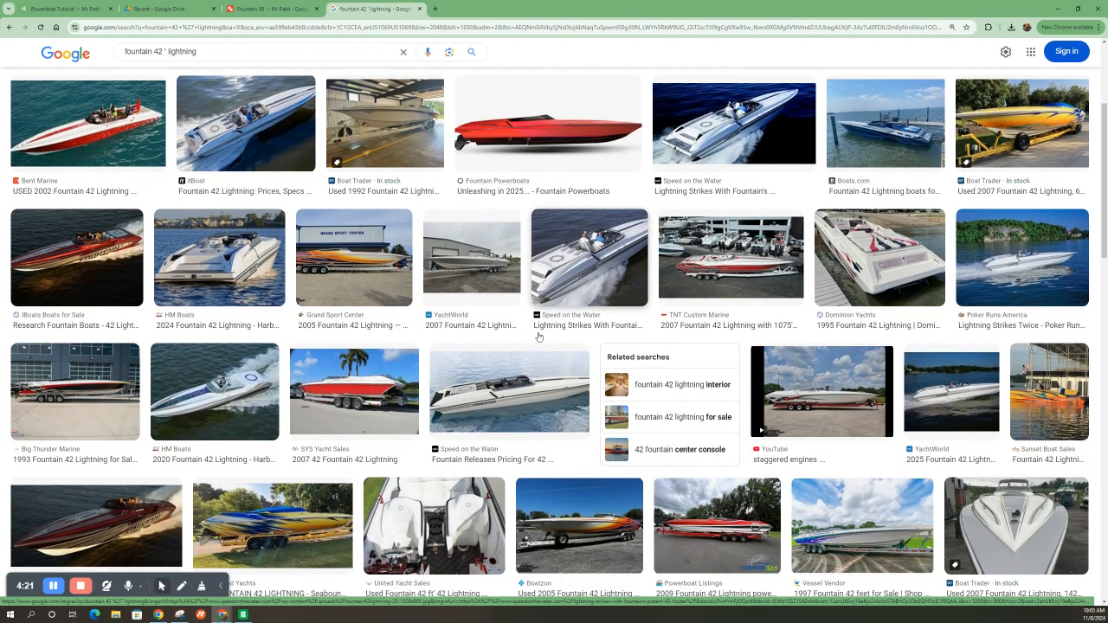
{"action": "scroll", "coordinate": [539, 337], "scroll_direction": "down", "scroll_amount": 3}
{"action": "scroll", "coordinate": [538, 338], "scroll_direction": "up", "scroll_amount": 5}
{"action": "scroll", "coordinate": [538, 337], "scroll_direction": "up", "scroll_amount": 1}
- Refine the image search to "fountain 42 ' lightning top view" and look through the photos for the hull outline
{"action": "left_click", "coordinate": [222, 64]}
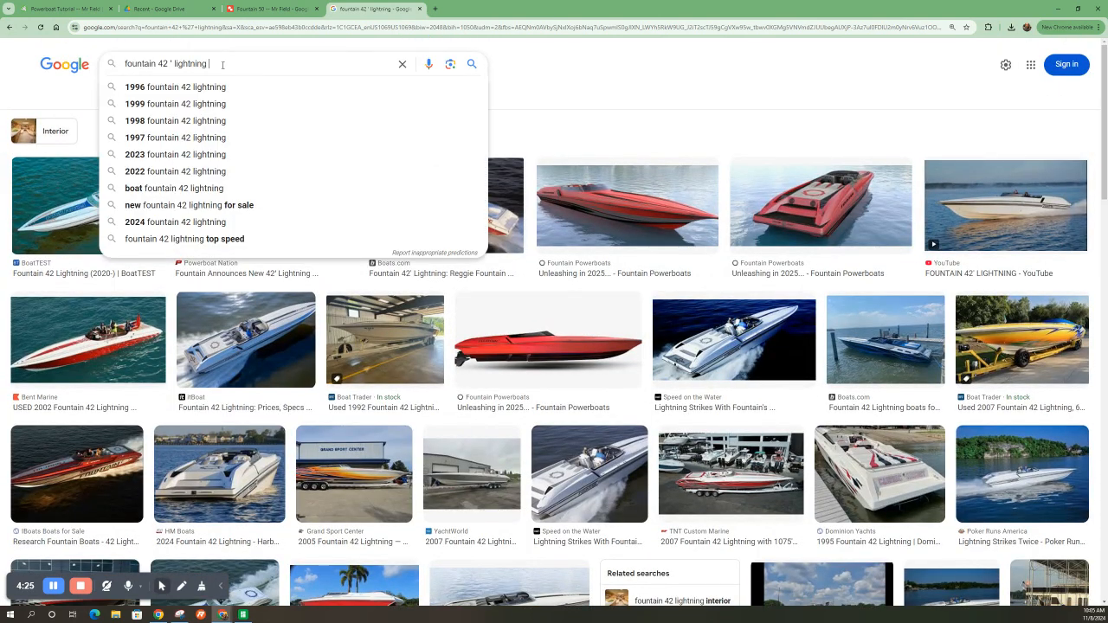
{"action": "type", "text": "toip"}
{"action": "key", "text": "BackSpace"}
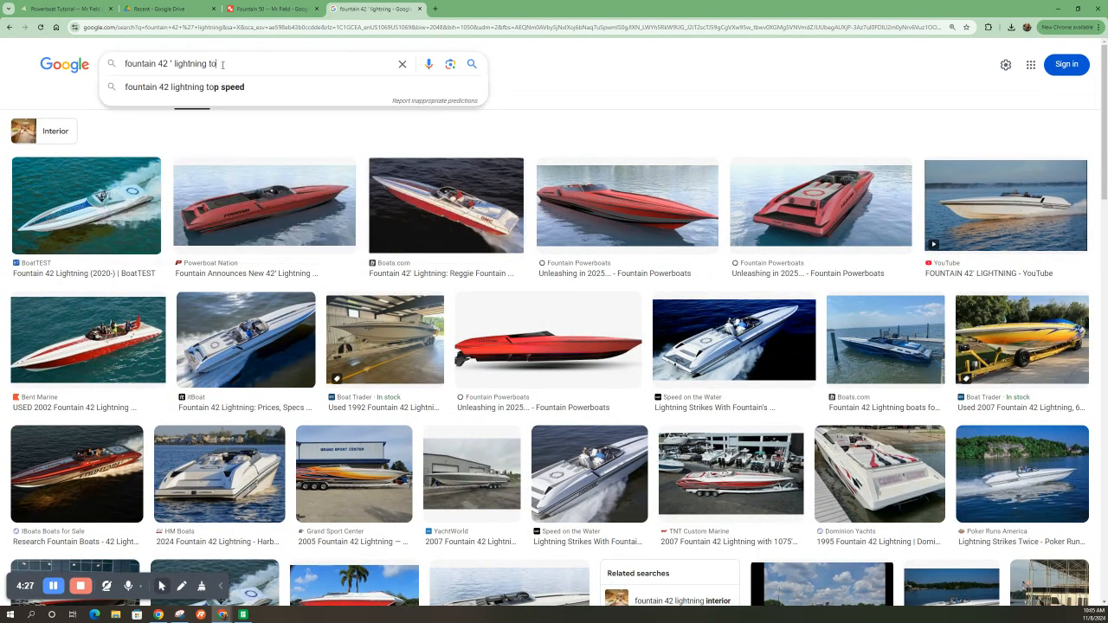
{"action": "type", "text": "p view"}
{"action": "key", "text": "Return"}
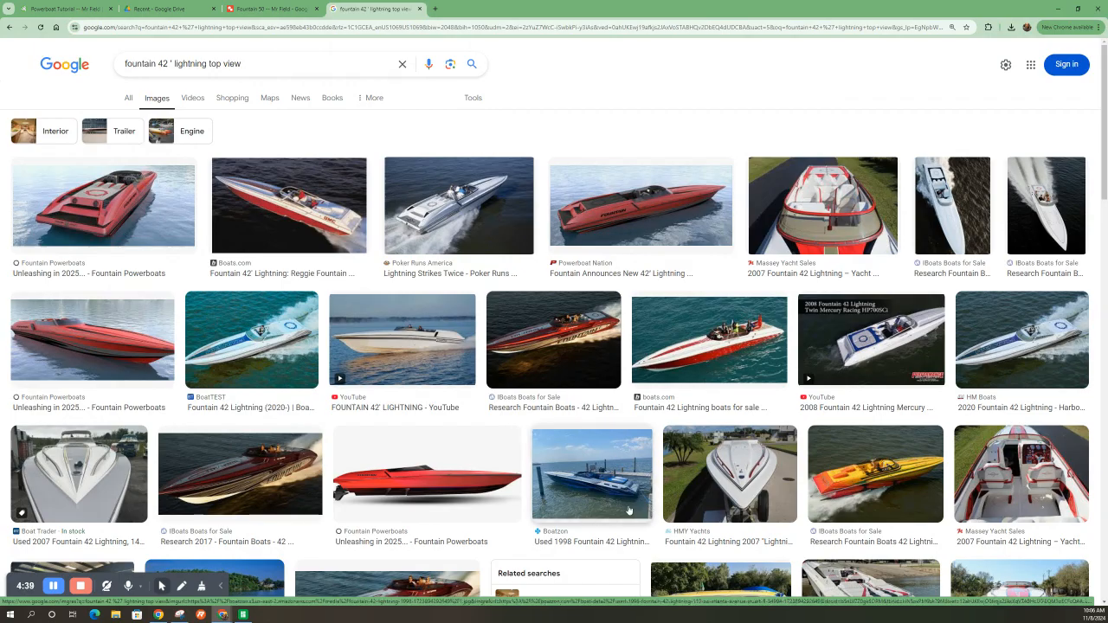
{"action": "scroll", "coordinate": [629, 510], "scroll_direction": "down", "scroll_amount": 2}
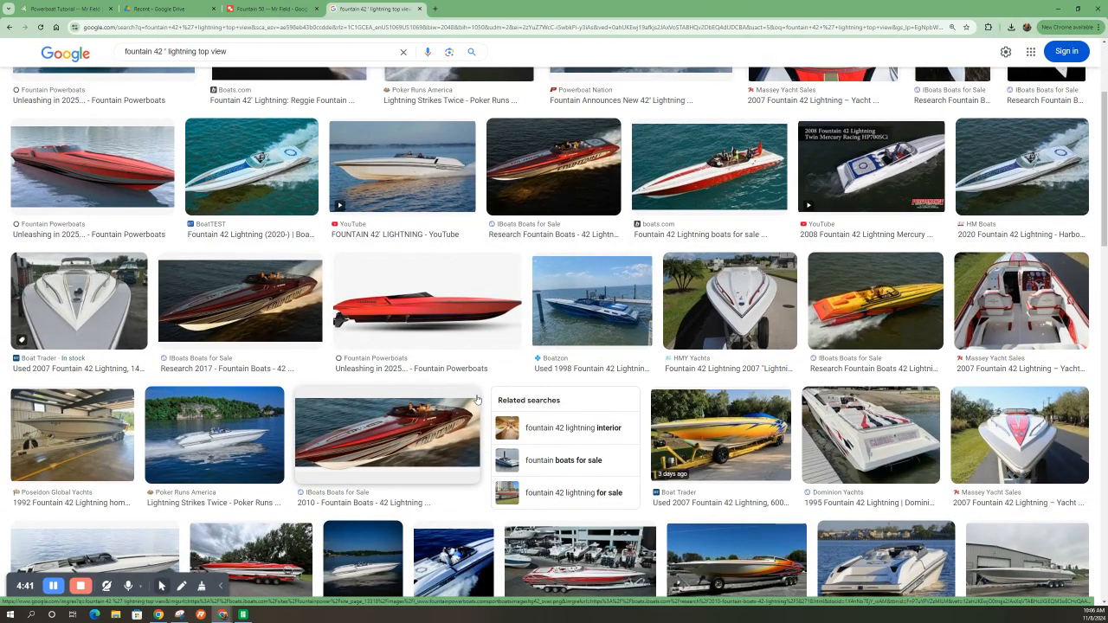
{"action": "scroll", "coordinate": [477, 399], "scroll_direction": "up", "scroll_amount": 3}
- Switch back to Onshape and project the bow and stern endpoints of the 18 in reference line into the sketch
{"action": "left_click", "coordinate": [261, 8]}
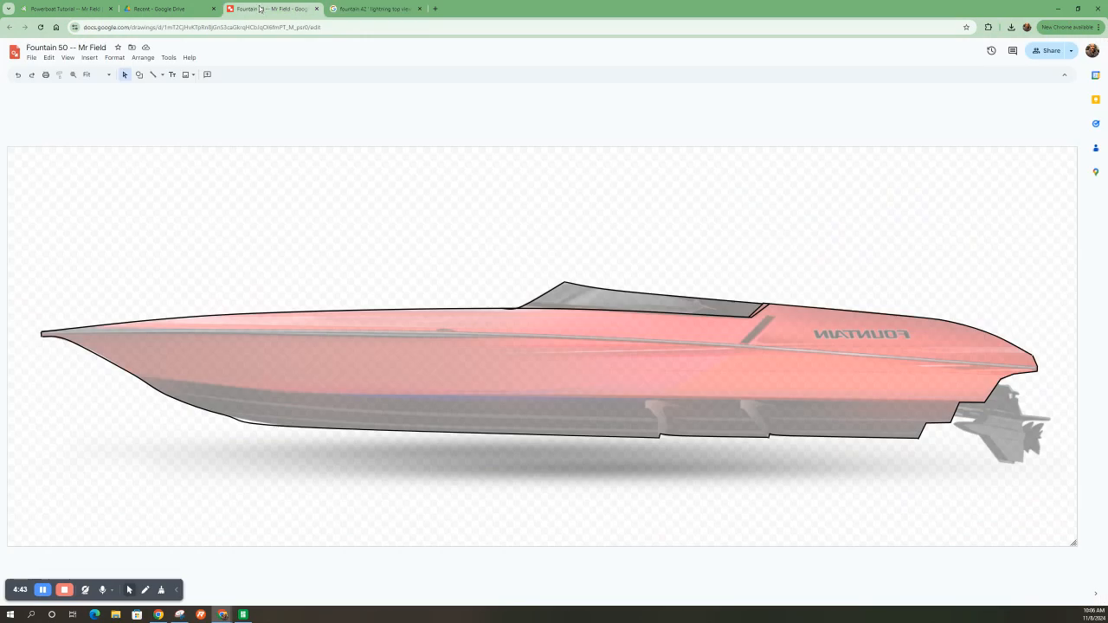
{"action": "left_click", "coordinate": [61, 8]}
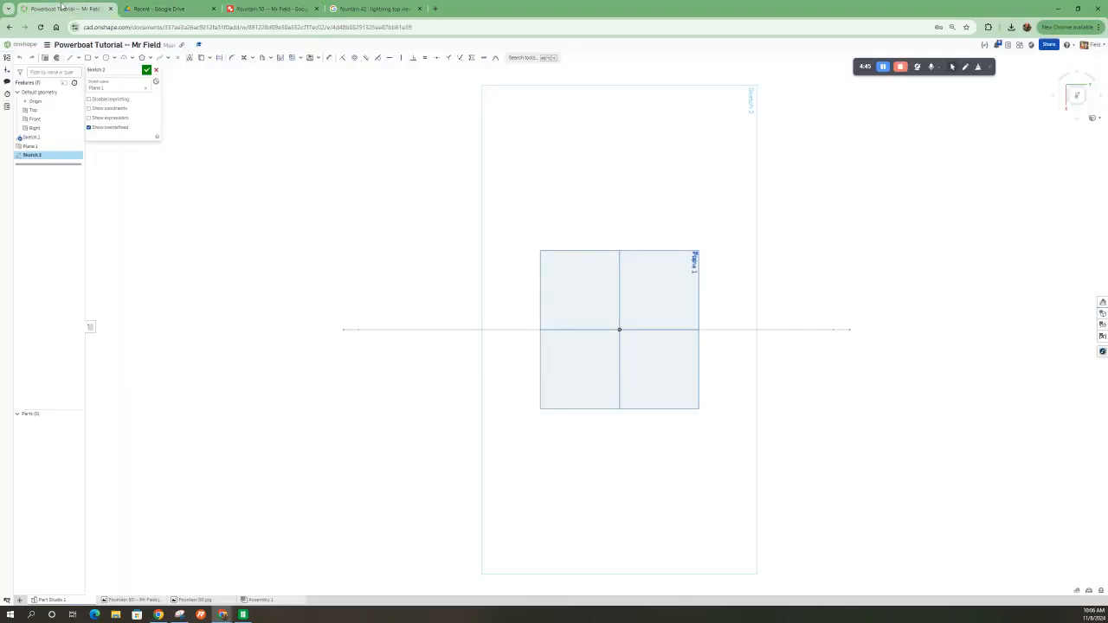
{"action": "scroll", "coordinate": [572, 299], "scroll_direction": "down", "scroll_amount": 3}
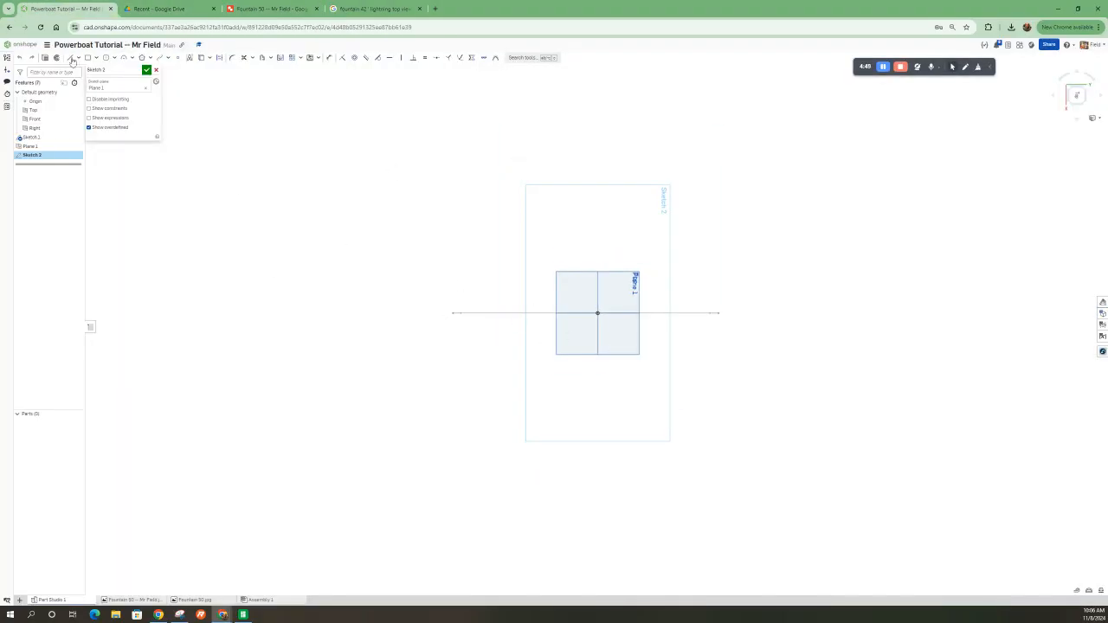
{"action": "left_click", "coordinate": [159, 57]}
{"action": "right_click_drag", "start_coordinate": [476, 323], "coordinate": [475, 318]}
{"action": "scroll", "coordinate": [463, 316], "scroll_direction": "up", "scroll_amount": 5}
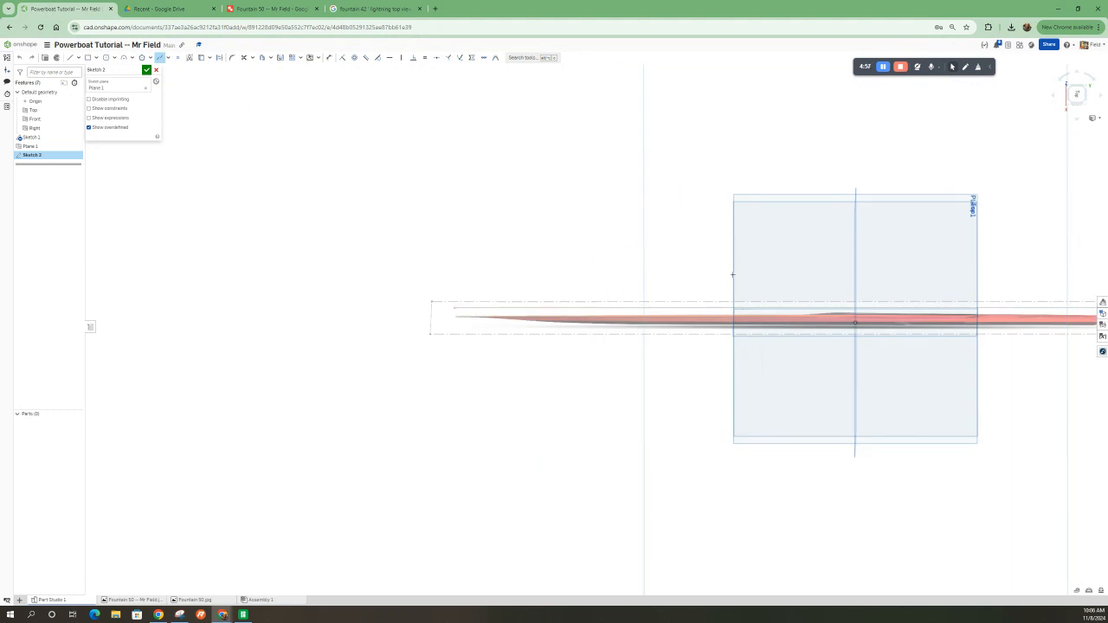
{"action": "left_click", "coordinate": [203, 58]}
{"action": "scroll", "coordinate": [361, 292], "scroll_direction": "down", "scroll_amount": 3}
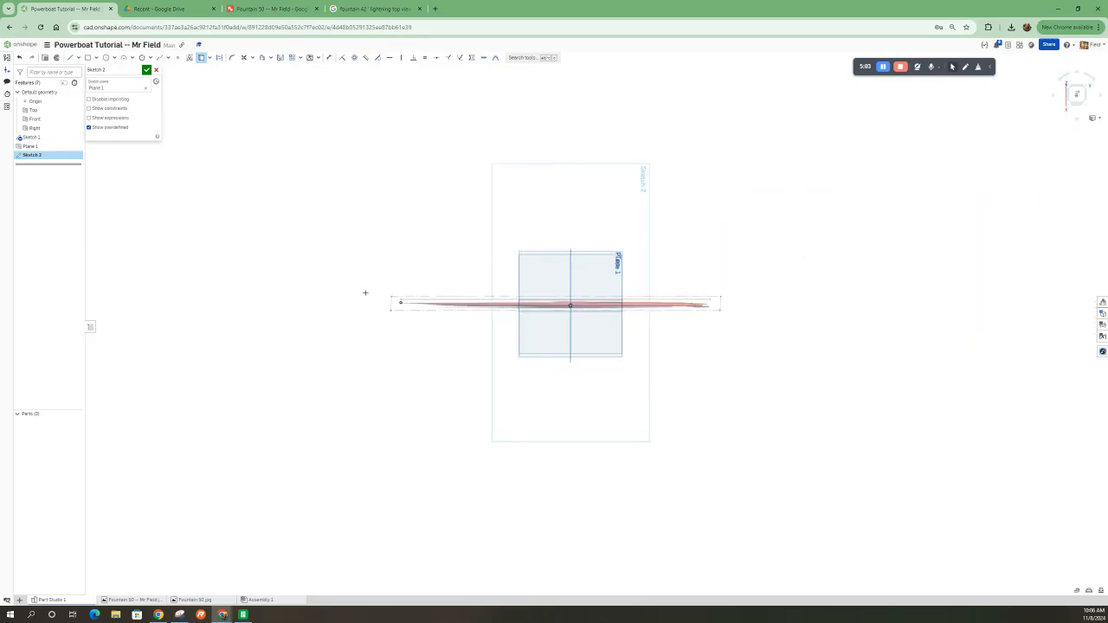
{"action": "scroll", "coordinate": [714, 288], "scroll_direction": "up", "scroll_amount": 5}
{"action": "scroll", "coordinate": [716, 286], "scroll_direction": "up", "scroll_amount": 2}
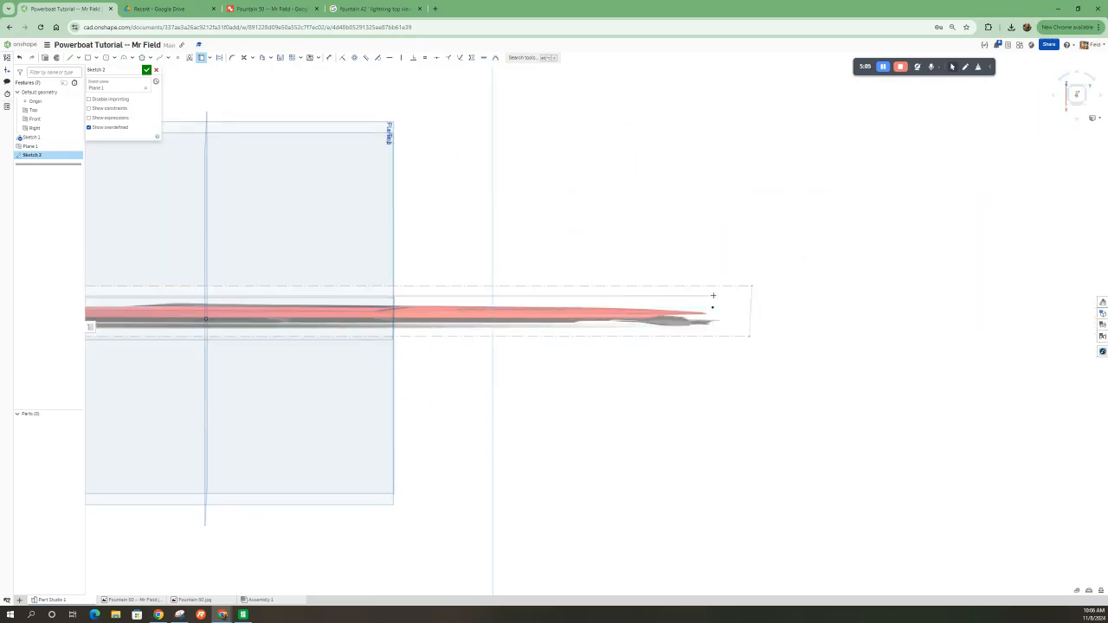
{"action": "scroll", "coordinate": [844, 310], "scroll_direction": "down", "scroll_amount": 3}
{"action": "key", "text": "n"}
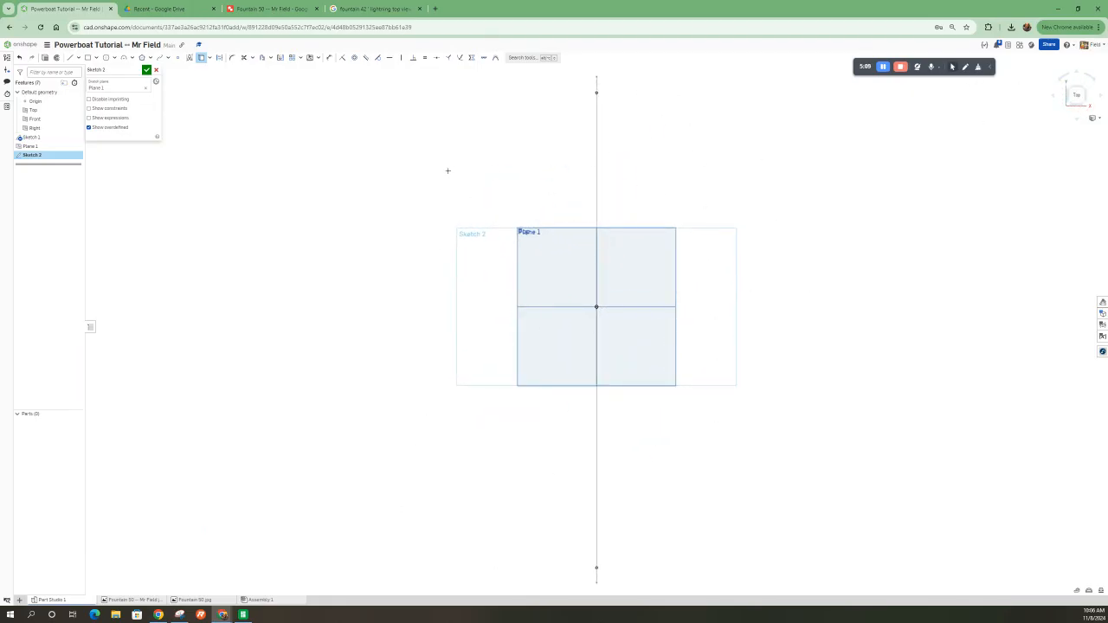
- Draw a spline for one side of the deck, from the projected bow point to a spot level with the projected stern point
{"action": "scroll", "coordinate": [448, 170], "scroll_direction": "down", "scroll_amount": 2}
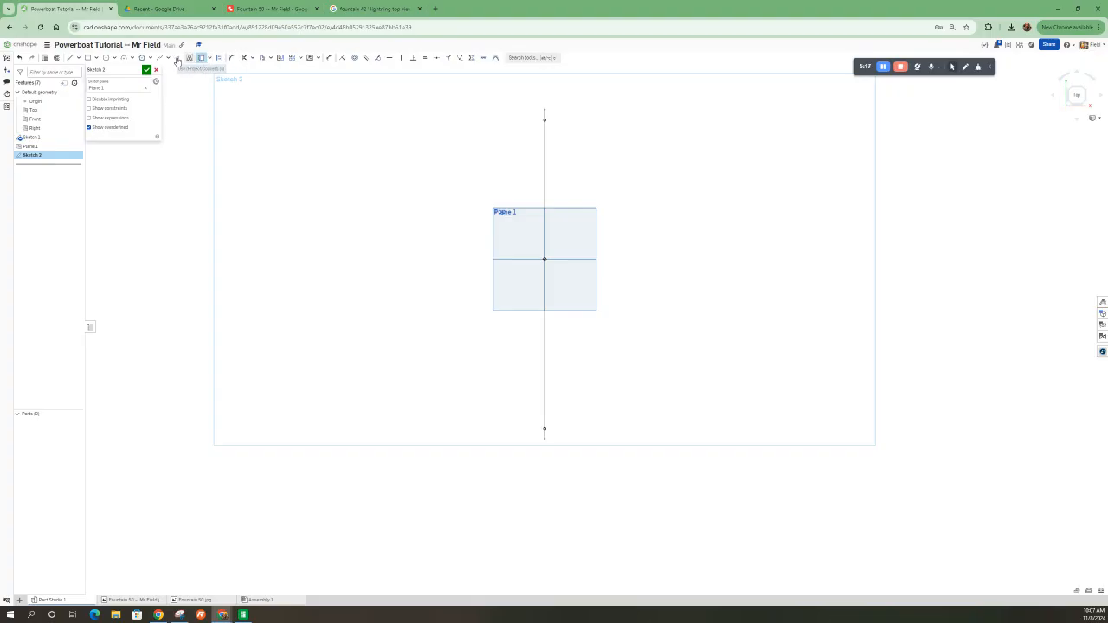
{"action": "left_click", "coordinate": [160, 57]}
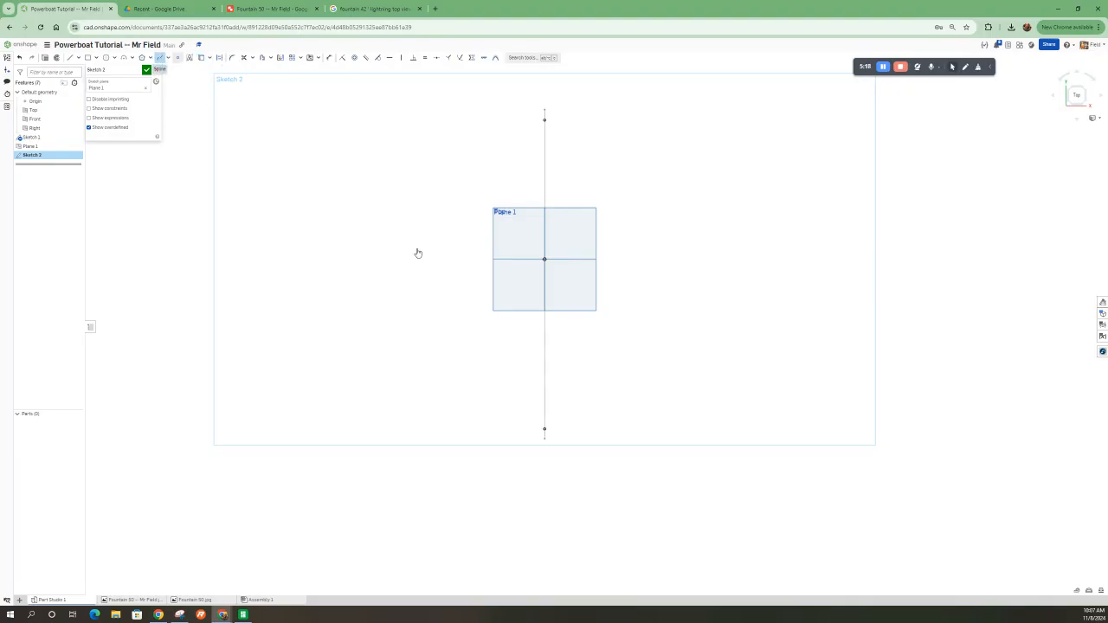
{"action": "left_click", "coordinate": [545, 428]}
{"action": "left_click", "coordinate": [572, 356]}
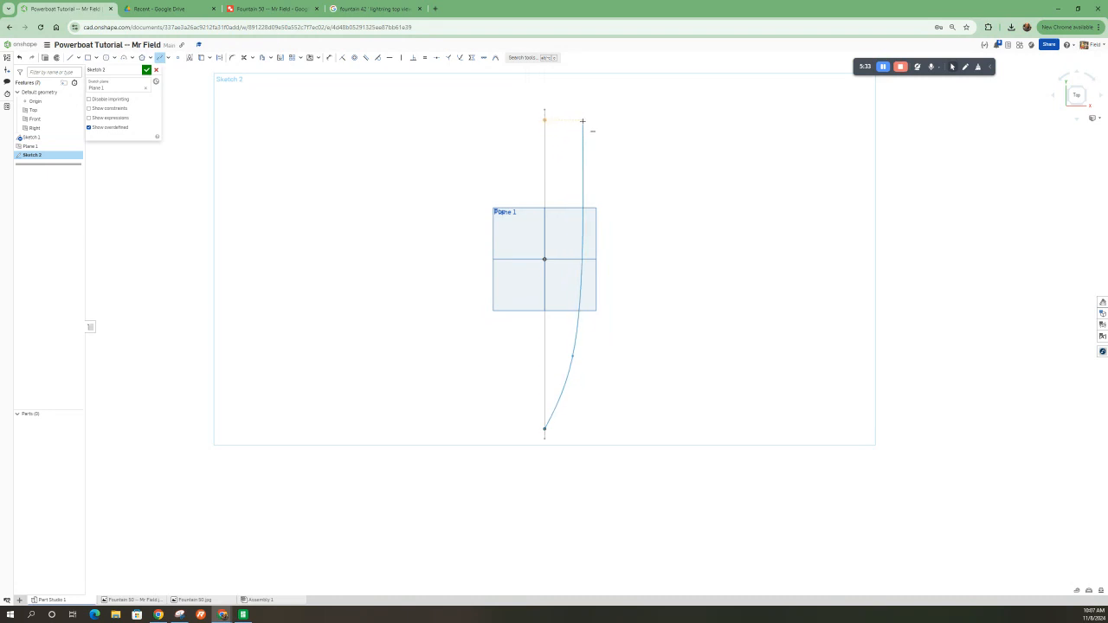
{"action": "double_click", "coordinate": [582, 122]}
- Reshape the deck-side spline by adjusting its bow tangent and its forward and midship points
{"action": "scroll", "coordinate": [566, 389], "scroll_direction": "up", "scroll_amount": 2}
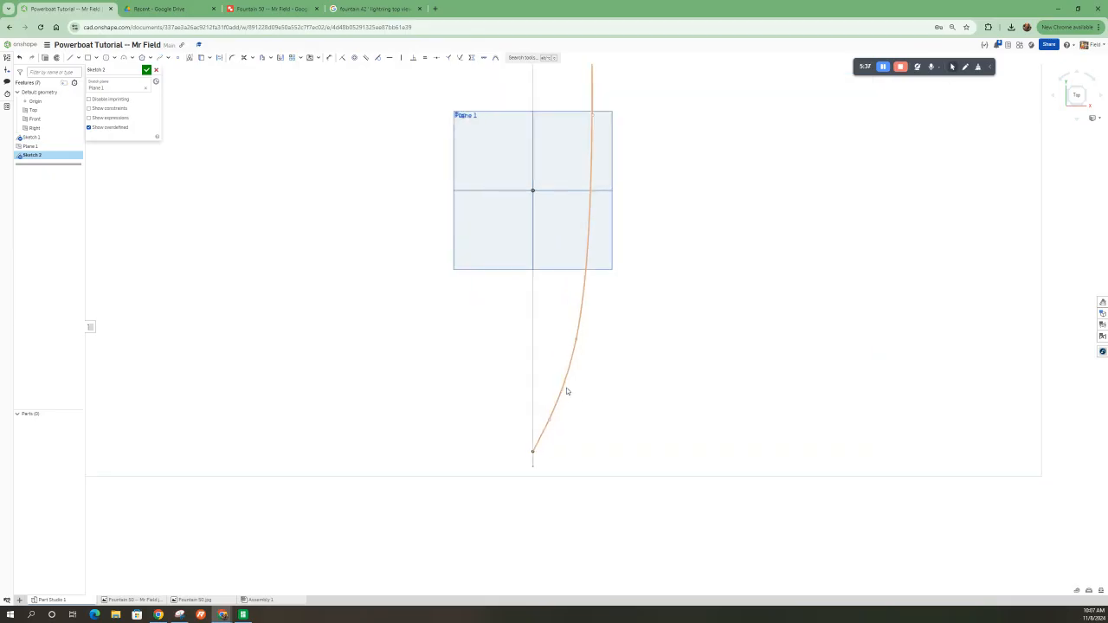
{"action": "left_click_drag", "start_coordinate": [576, 344], "coordinate": [571, 355]}
{"action": "left_click_drag", "start_coordinate": [547, 424], "coordinate": [547, 408]}
{"action": "scroll", "coordinate": [590, 399], "scroll_direction": "down", "scroll_amount": 2}
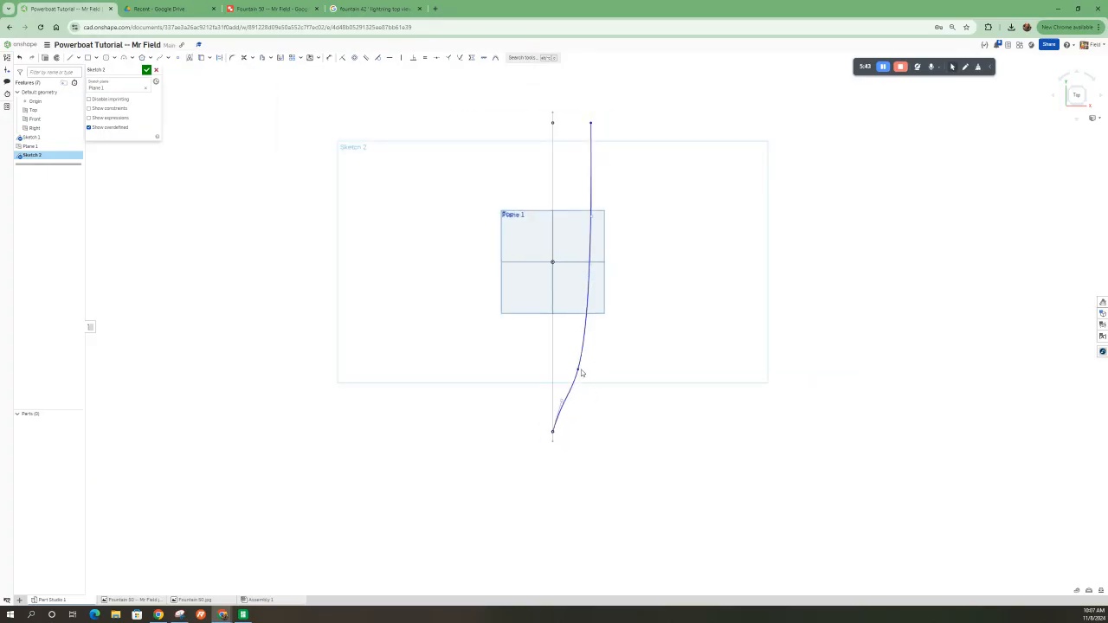
{"action": "left_click_drag", "start_coordinate": [579, 374], "coordinate": [582, 365]}
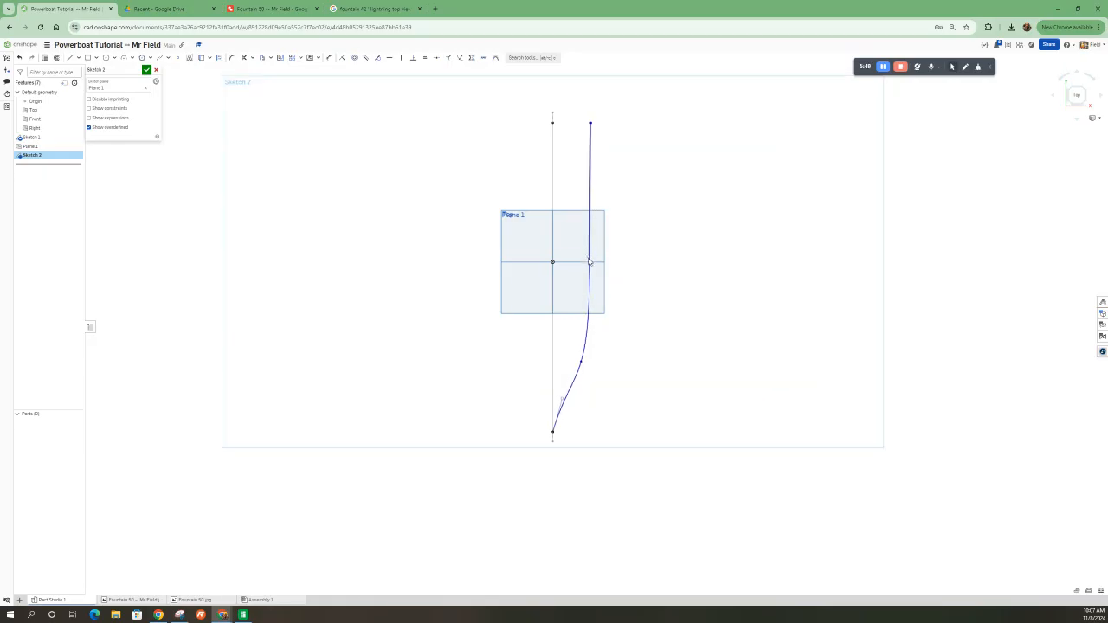
{"action": "left_click_drag", "start_coordinate": [588, 269], "coordinate": [592, 257]}
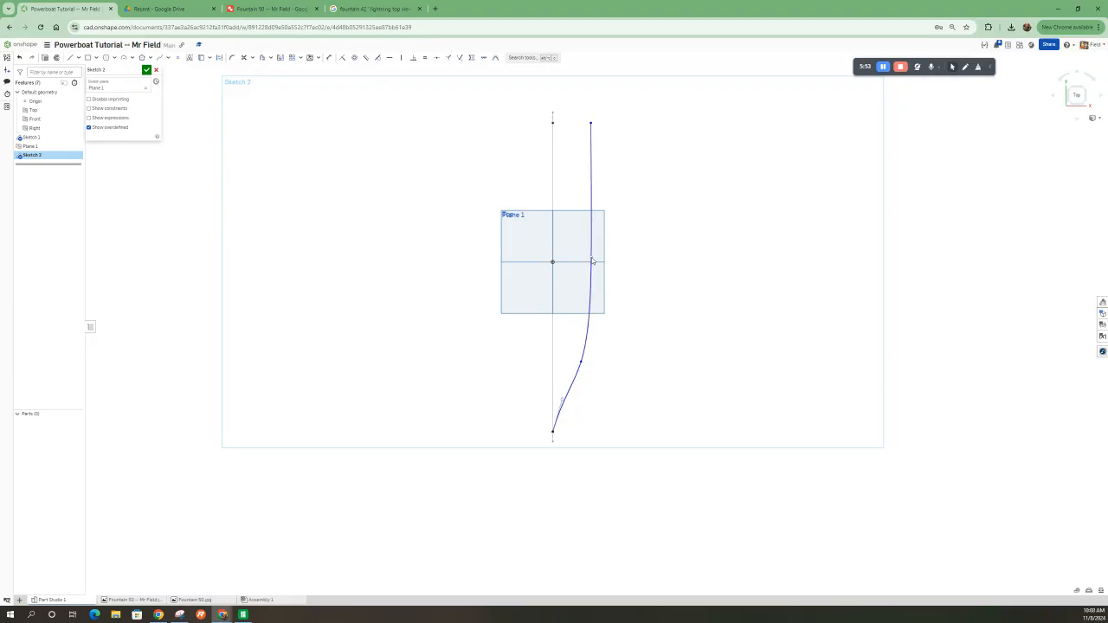
- Draw the stern line from the spline's end to the centreline point, mirror it and the spline across the centreline, and finish the sketch
{"action": "left_click", "coordinate": [70, 57]}
{"action": "left_click", "coordinate": [552, 122]}
{"action": "left_click", "coordinate": [280, 58]}
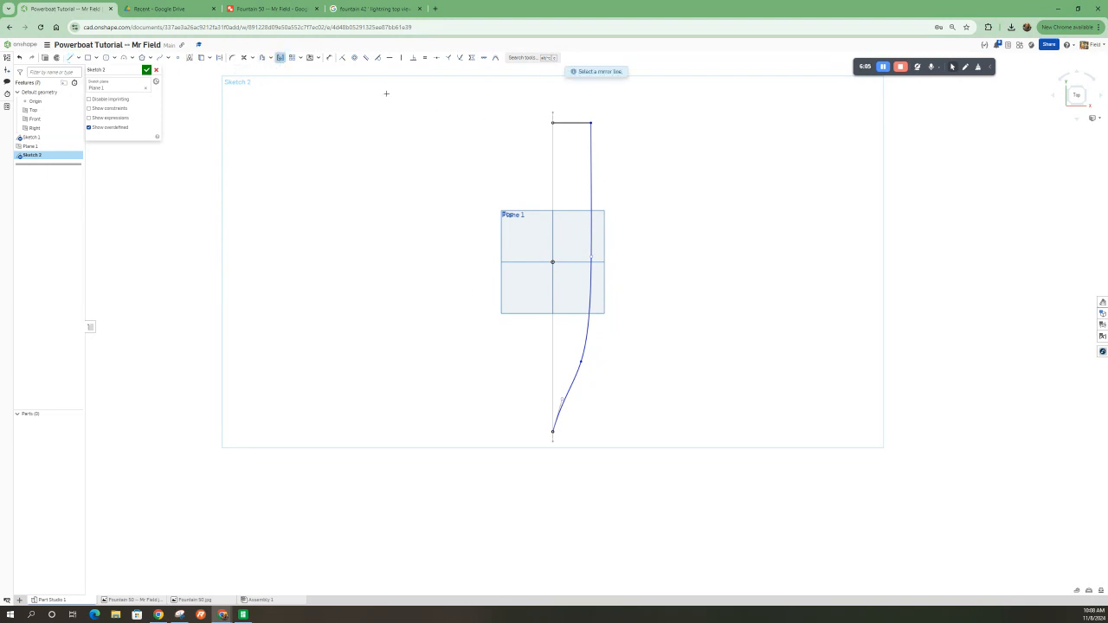
{"action": "left_click", "coordinate": [551, 334]}
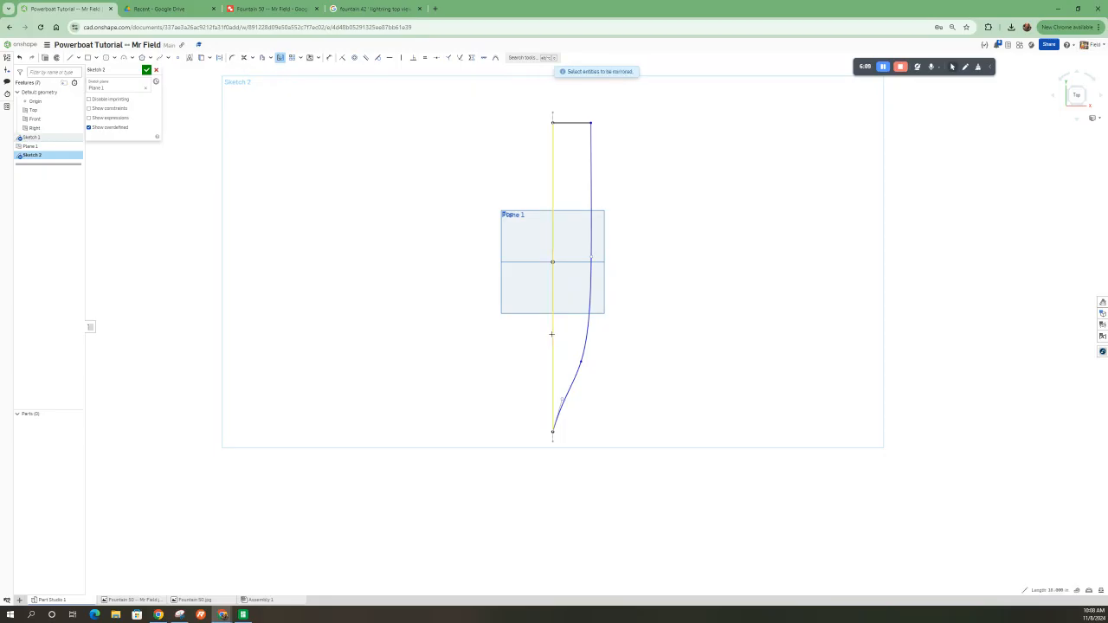
{"action": "left_click", "coordinate": [591, 132]}
{"action": "left_click", "coordinate": [575, 122]}
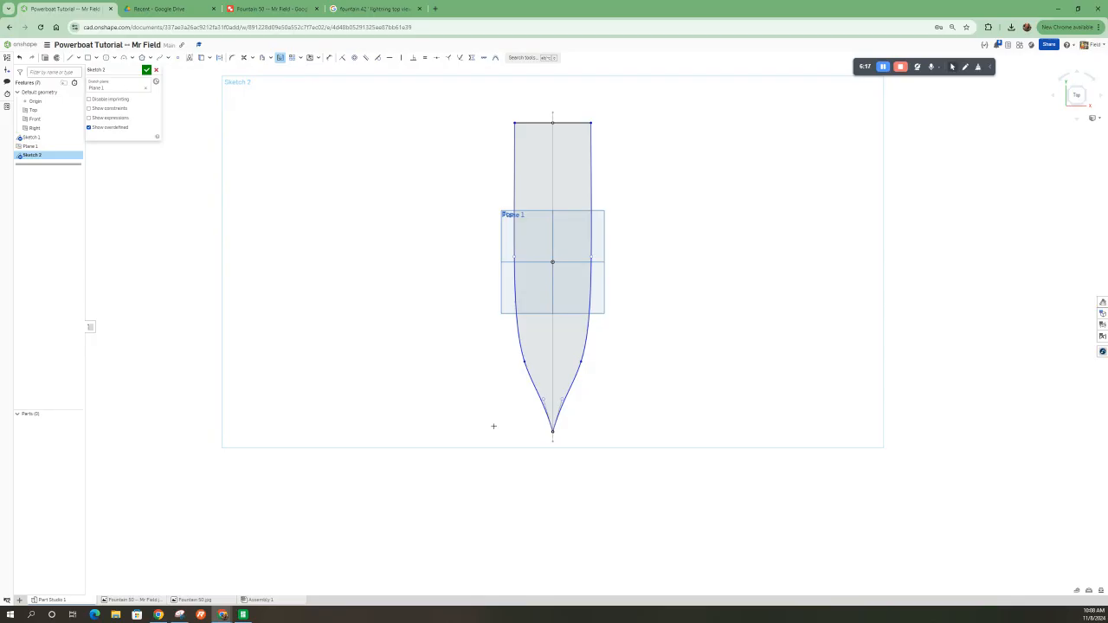
{"action": "left_click", "coordinate": [146, 69]}
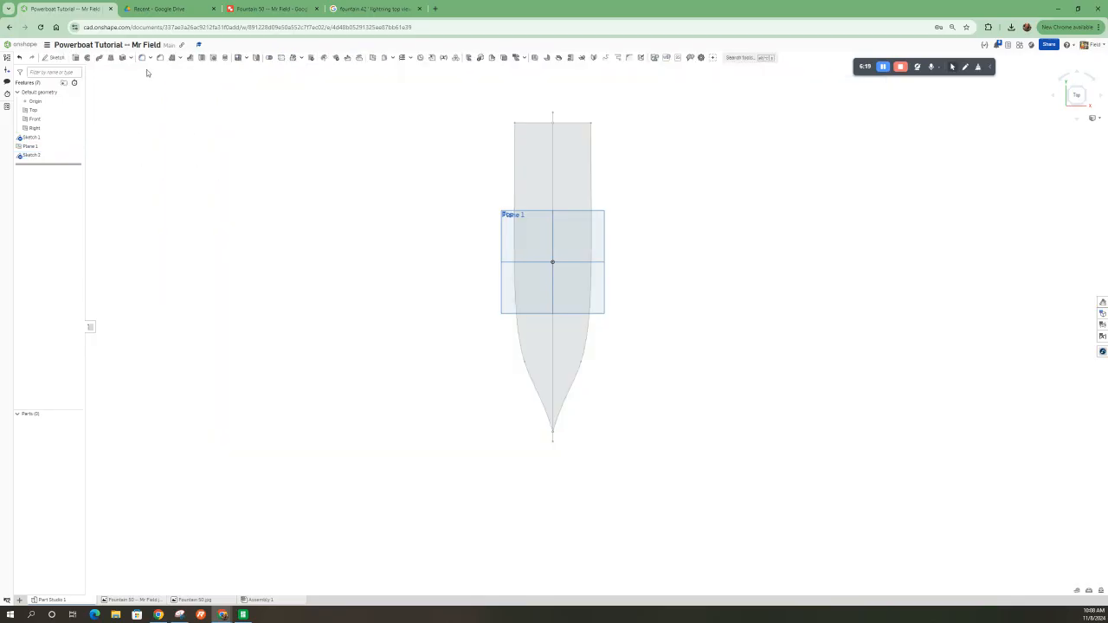
- Start a sketch on the Right plane and project the deck outline's bow and stern centreline points into it
{"action": "key", "text": "shift+7"}
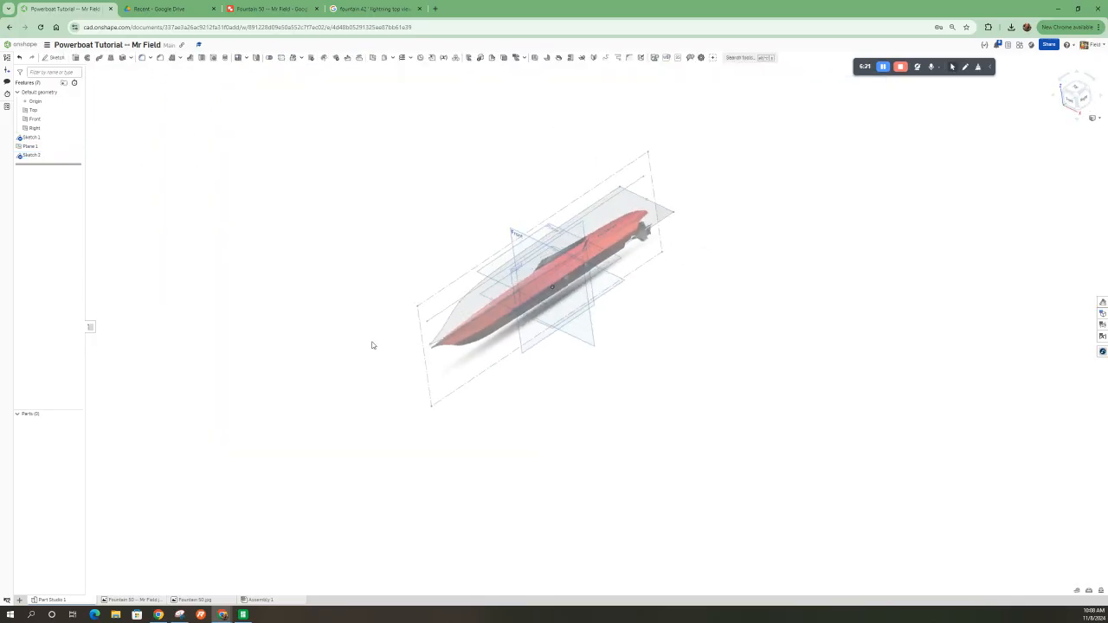
{"action": "scroll", "coordinate": [469, 308], "scroll_direction": "up", "scroll_amount": 3}
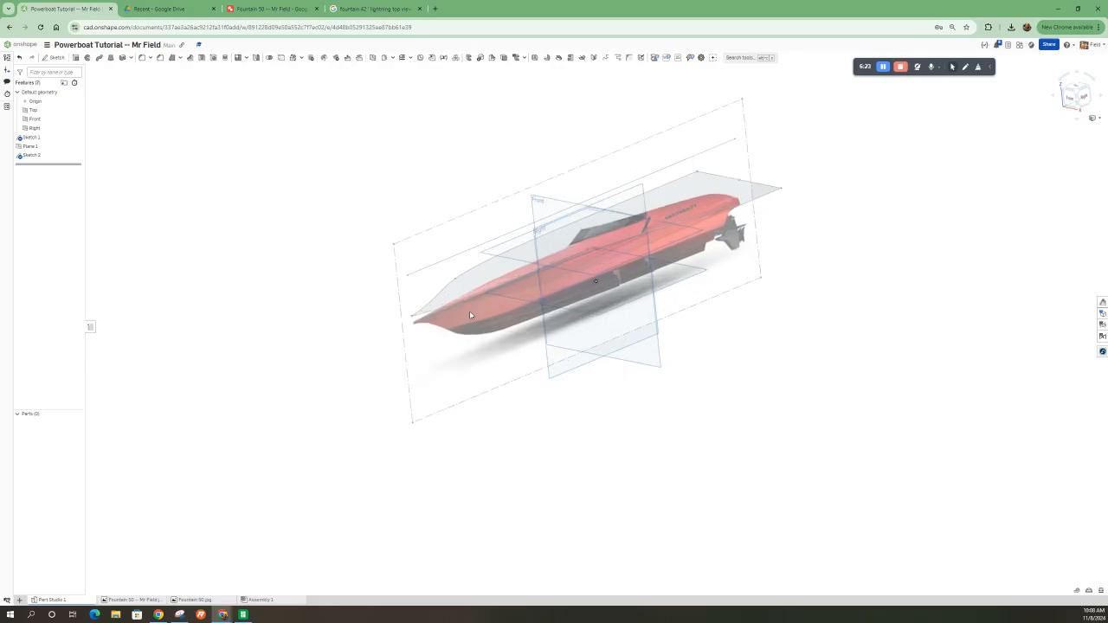
{"action": "left_click", "coordinate": [1084, 97]}
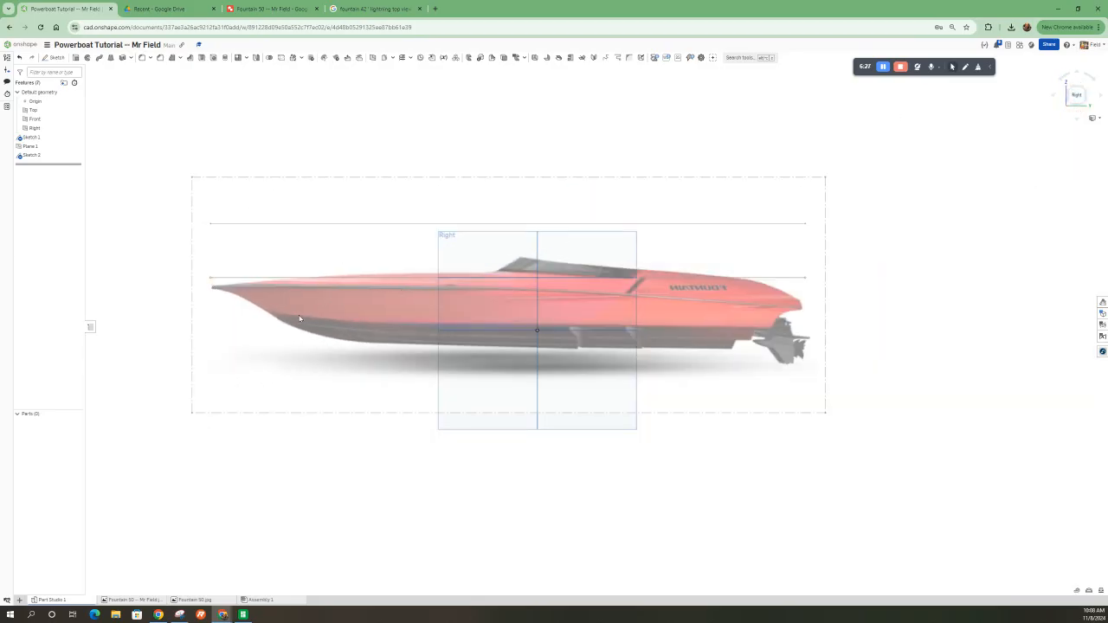
{"action": "right_click_drag", "start_coordinate": [474, 336], "coordinate": [503, 357]}
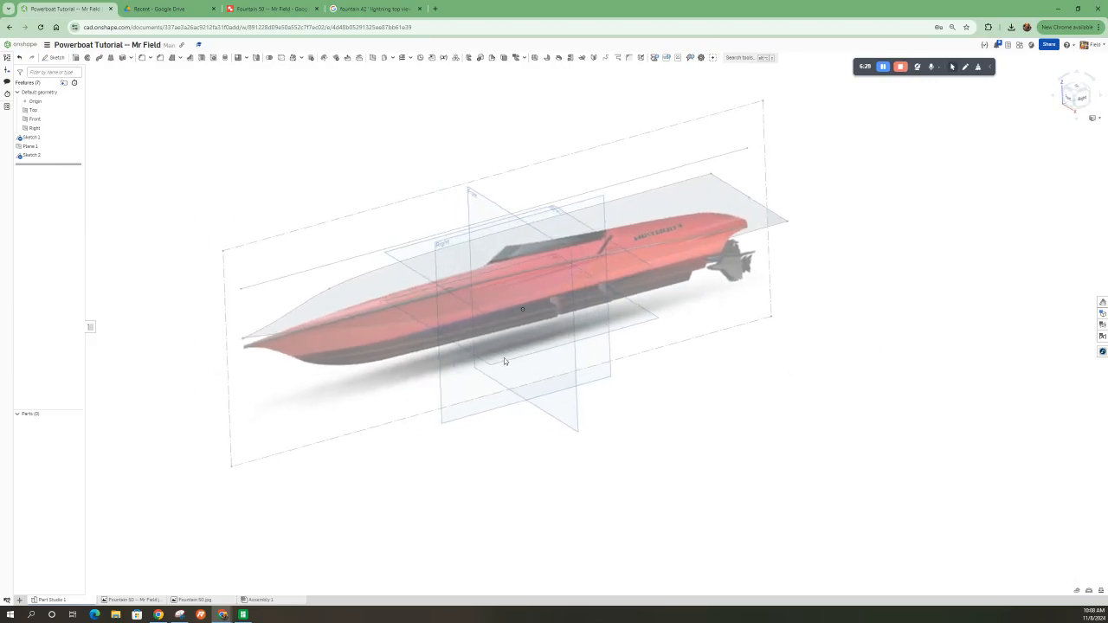
{"action": "left_click", "coordinate": [440, 246]}
{"action": "left_click", "coordinate": [54, 57]}
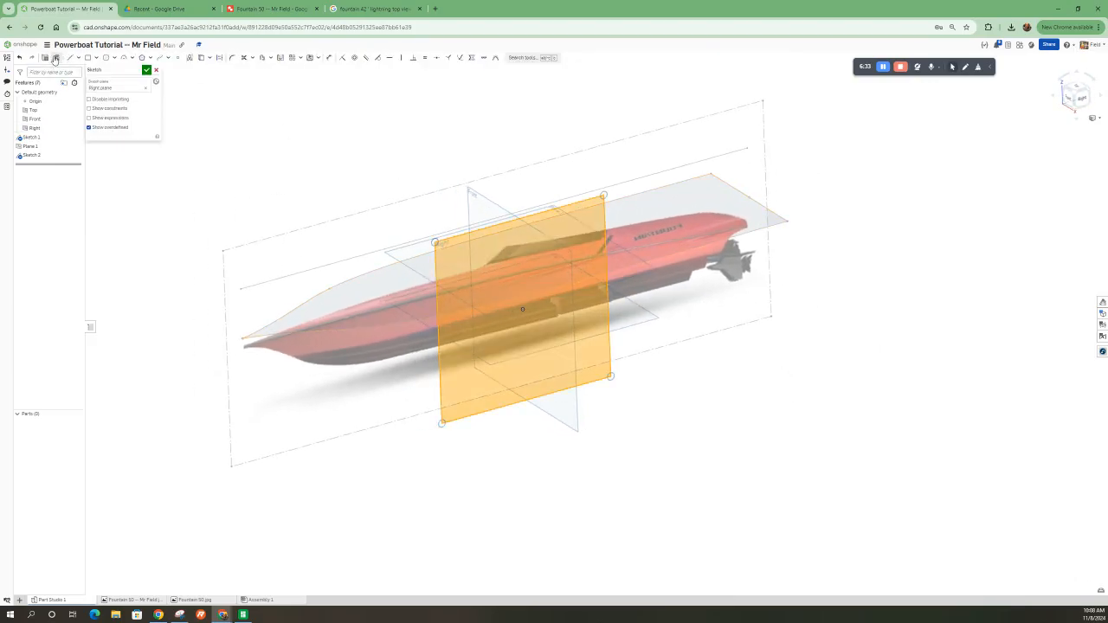
{"action": "left_click", "coordinate": [1083, 102]}
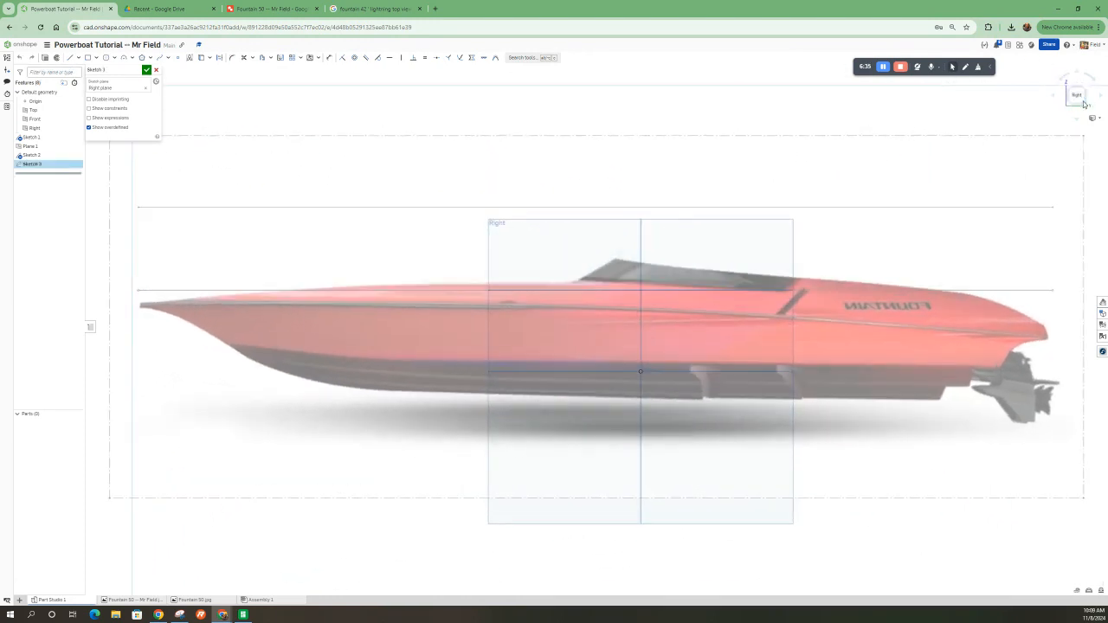
{"action": "left_click", "coordinate": [160, 59]}
{"action": "left_click", "coordinate": [200, 58]}
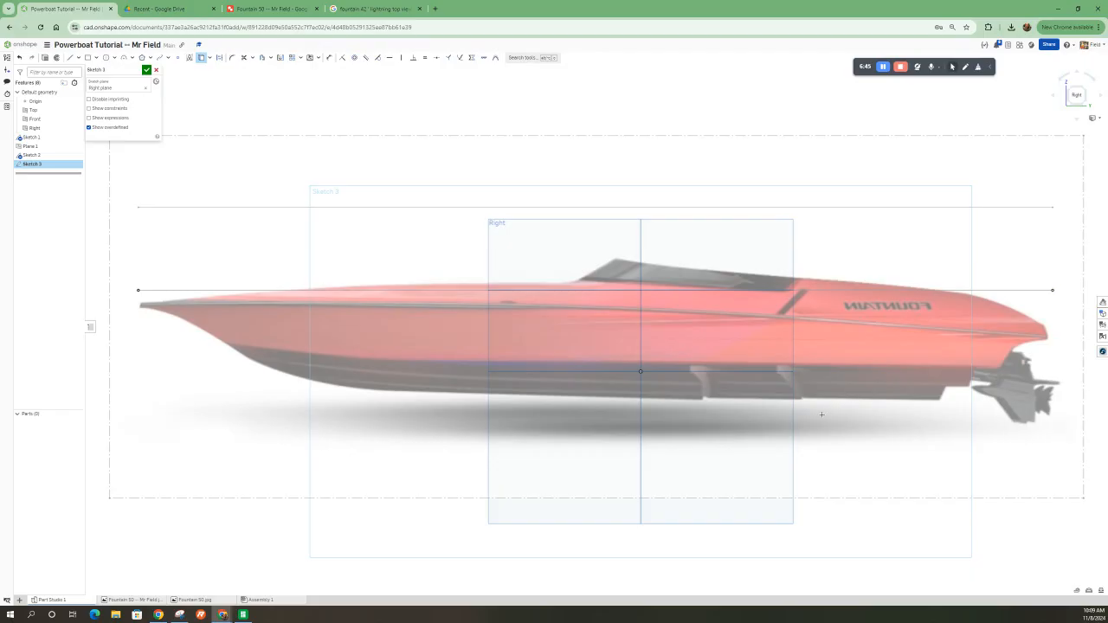
- Trace the keel with a spline from the projected bow point to below the stern drive, and join its end to the stern point with a line
{"action": "left_click", "coordinate": [159, 58]}
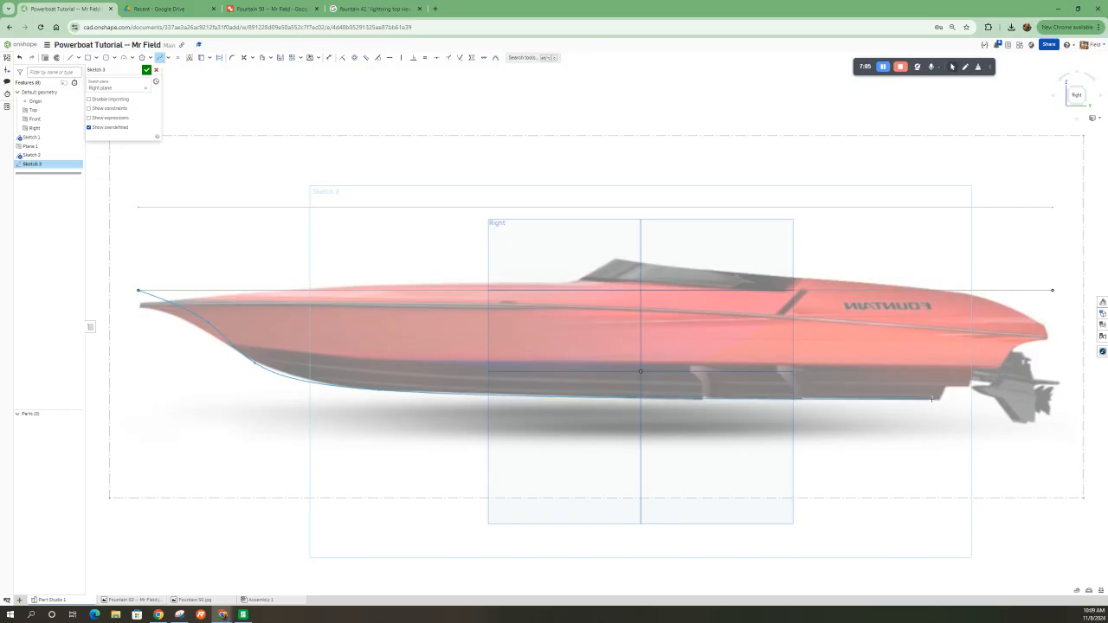
{"action": "double_click", "coordinate": [992, 401]}
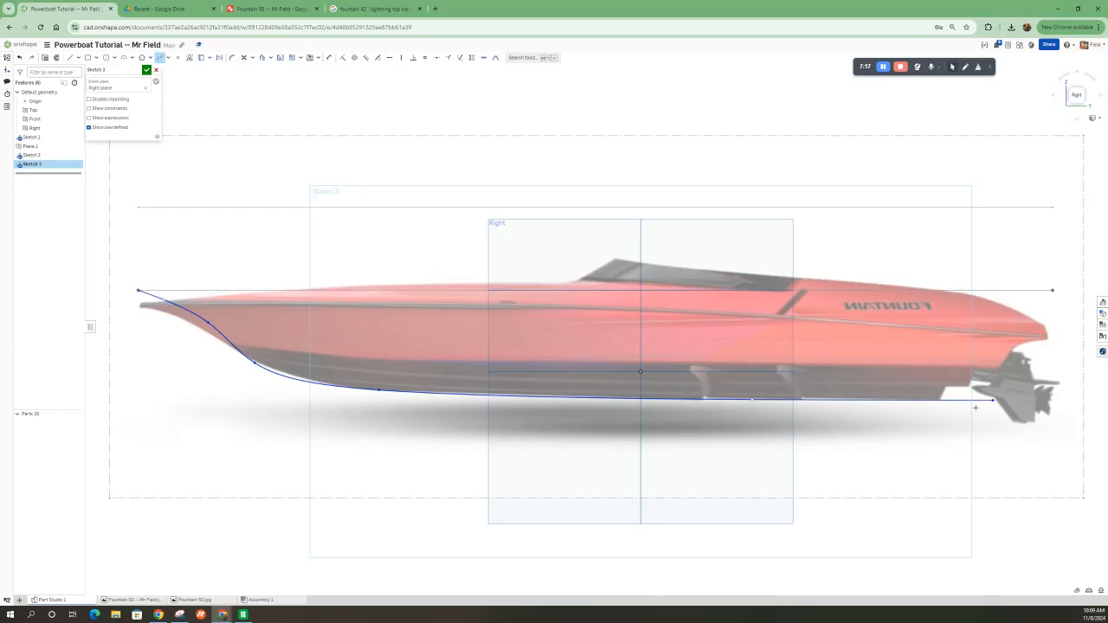
{"action": "left_click", "coordinate": [69, 58]}
{"action": "left_click", "coordinate": [1053, 290]}
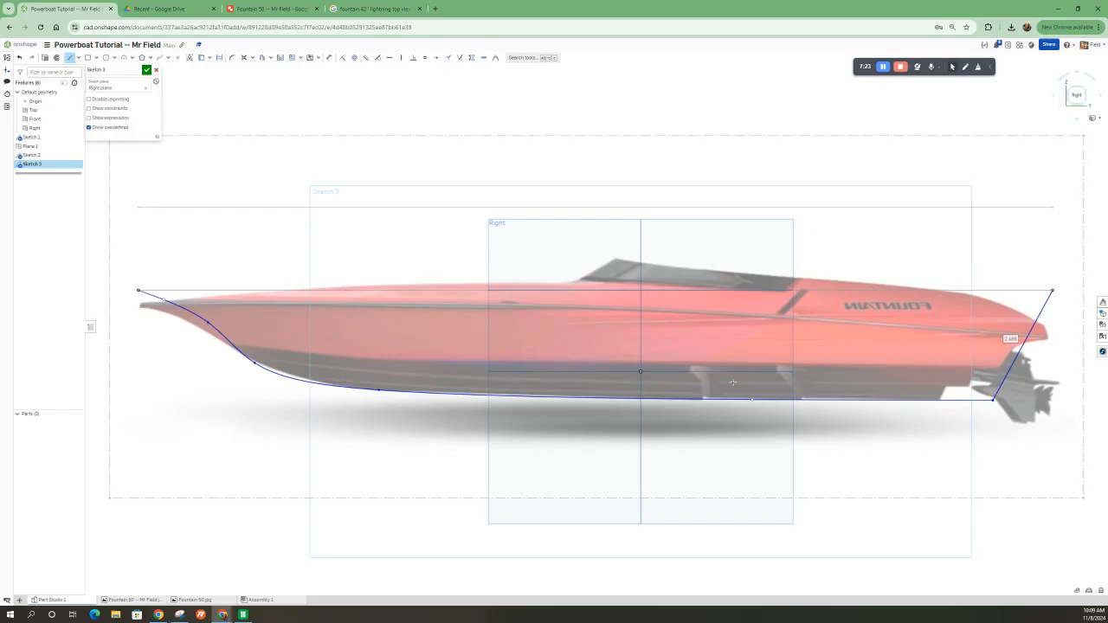
- Close the side profile with a straight deck line from the bow point to the stern point and finish the sketch
{"action": "scroll", "coordinate": [532, 365], "scroll_direction": "down", "scroll_amount": 3}
{"action": "right_click_drag", "start_coordinate": [651, 418], "coordinate": [616, 443]}
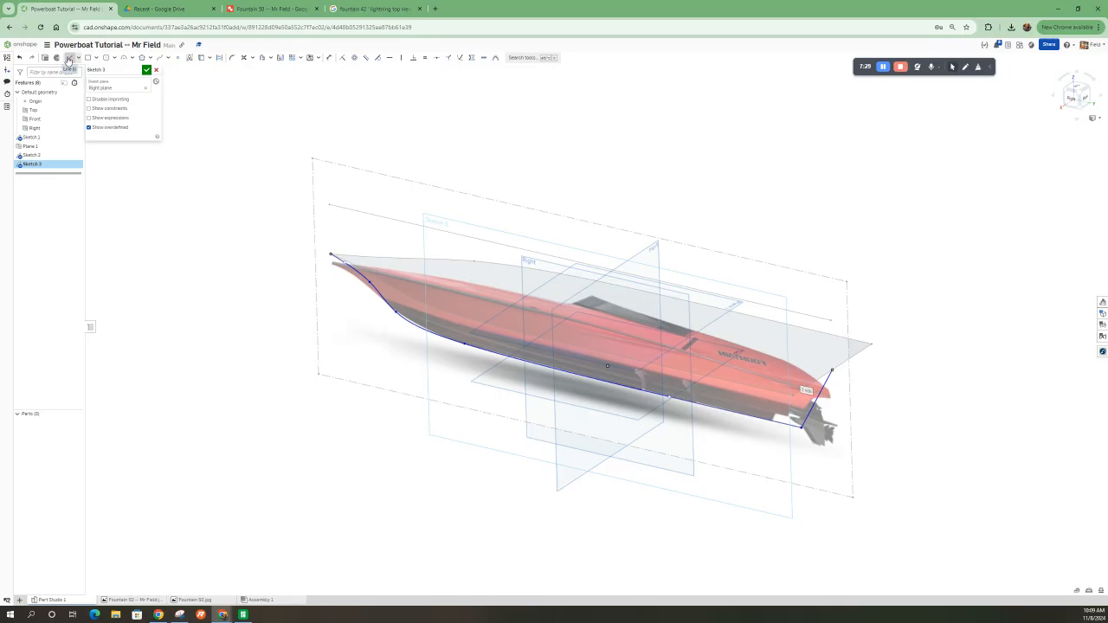
{"action": "mouse_move", "coordinate": [433, 332]}
{"action": "right_mouse_down"}
{"action": "mouse_move", "coordinate": [396, 334]}
{"action": "mouse_move", "coordinate": [427, 324]}
{"action": "mouse_move", "coordinate": [355, 275]}
{"action": "right_mouse_up"}
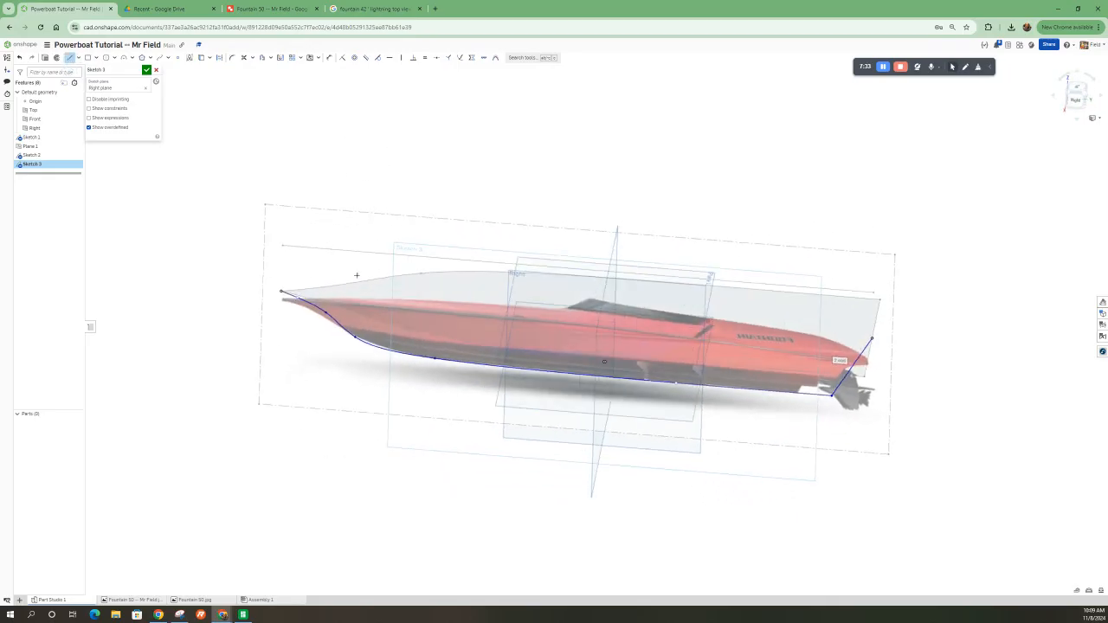
{"action": "left_click", "coordinate": [281, 290]}
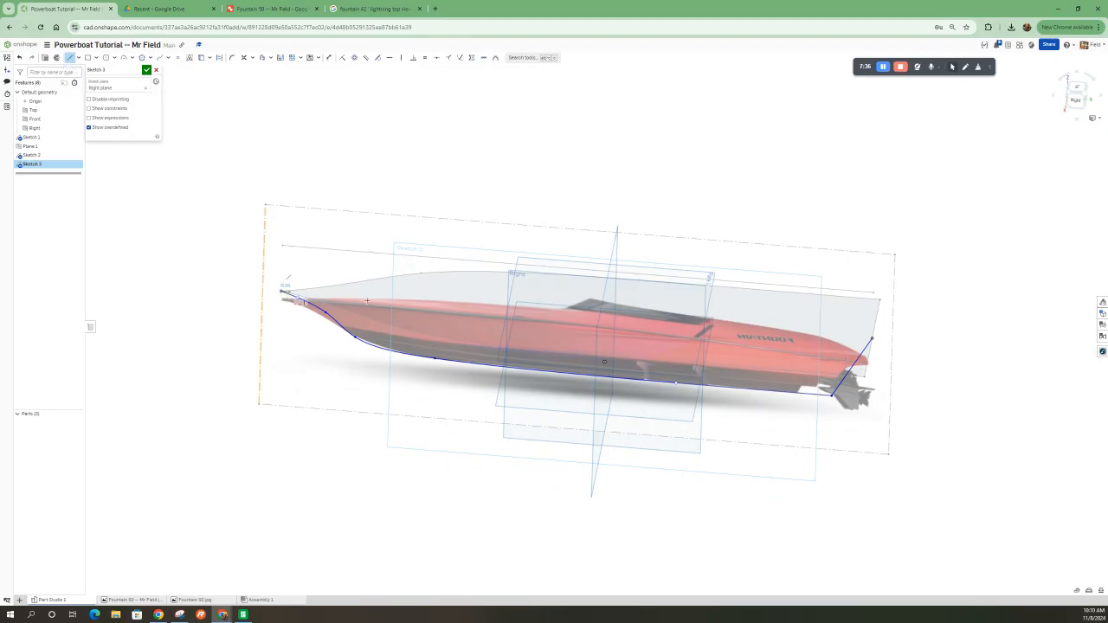
{"action": "left_click", "coordinate": [871, 337]}
{"action": "mouse_move", "coordinate": [720, 454]}
{"action": "right_mouse_down"}
{"action": "mouse_move", "coordinate": [693, 425]}
{"action": "mouse_move", "coordinate": [771, 431]}
{"action": "right_mouse_up"}
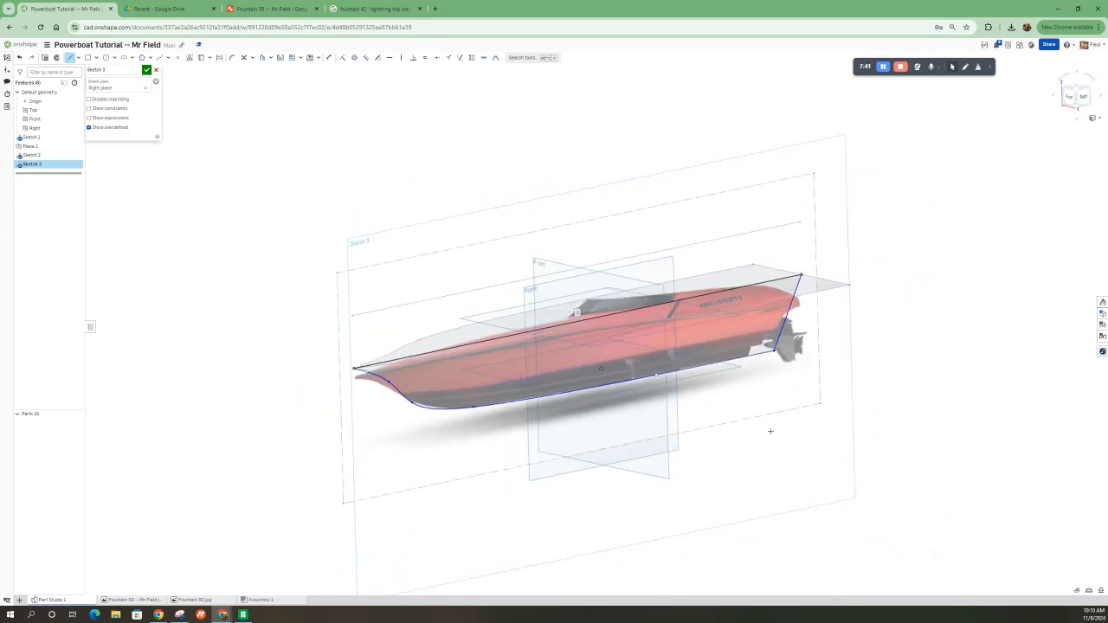
{"action": "left_click", "coordinate": [147, 70]}
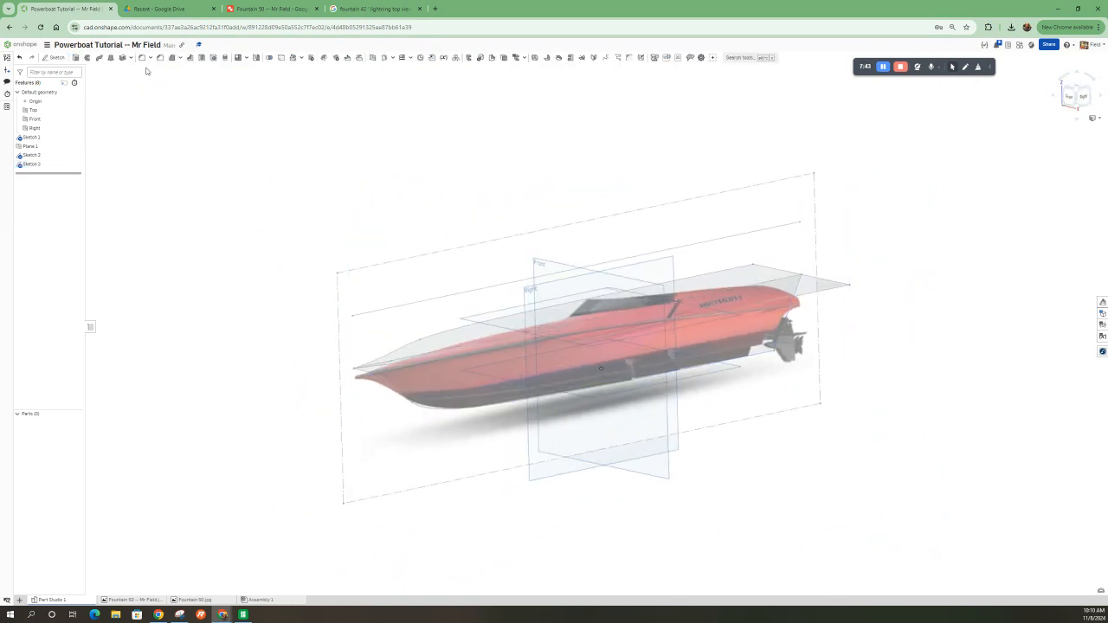
- Create a Line angle plane through the side profile's deck line at 60 deg
{"action": "right_click_drag", "start_coordinate": [613, 408], "coordinate": [648, 400]}
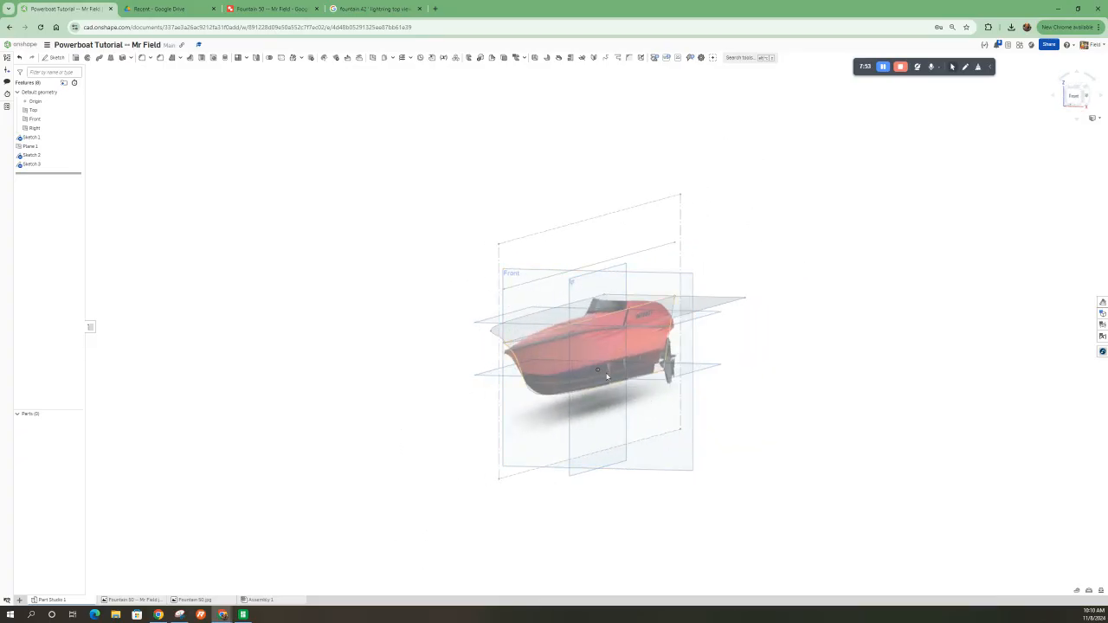
{"action": "key", "text": "shift+1"}
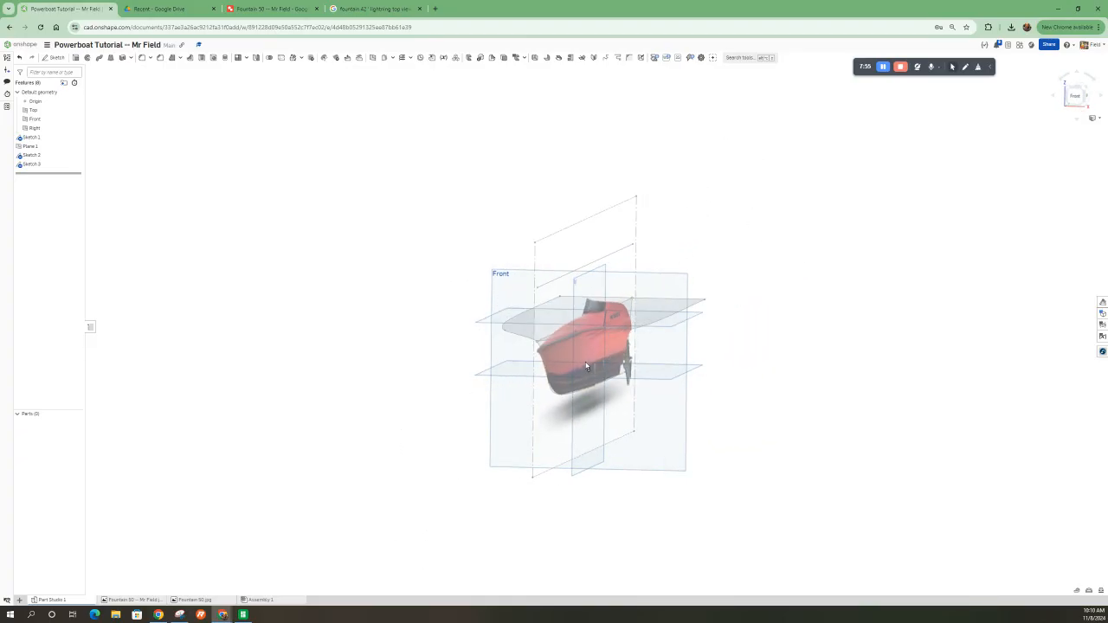
{"action": "right_click_drag", "start_coordinate": [596, 362], "coordinate": [580, 369]}
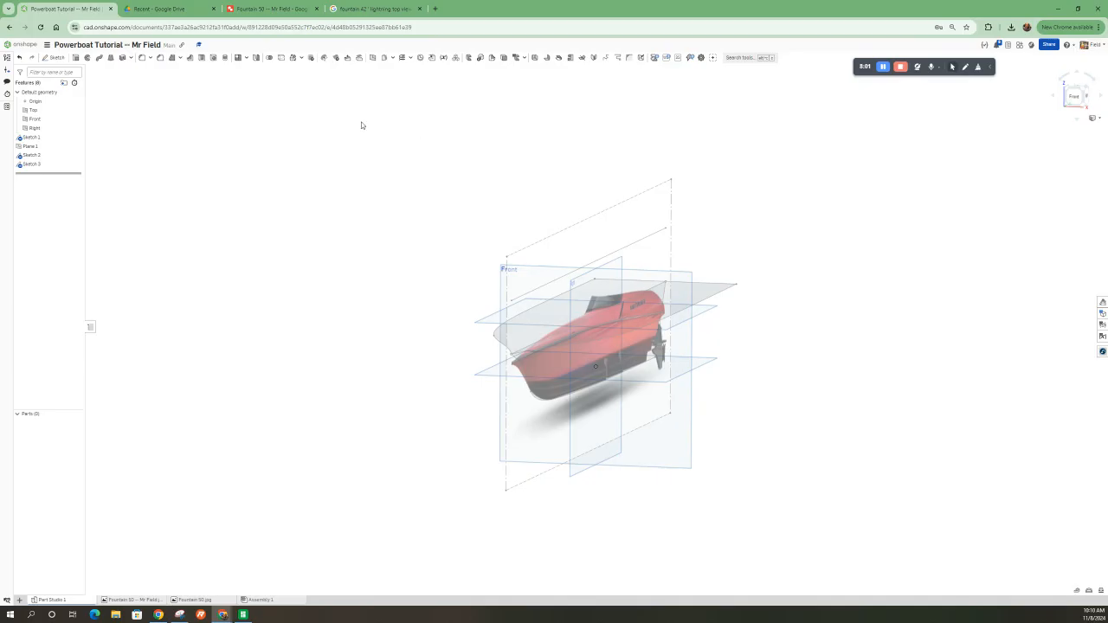
{"action": "left_click", "coordinate": [372, 58]}
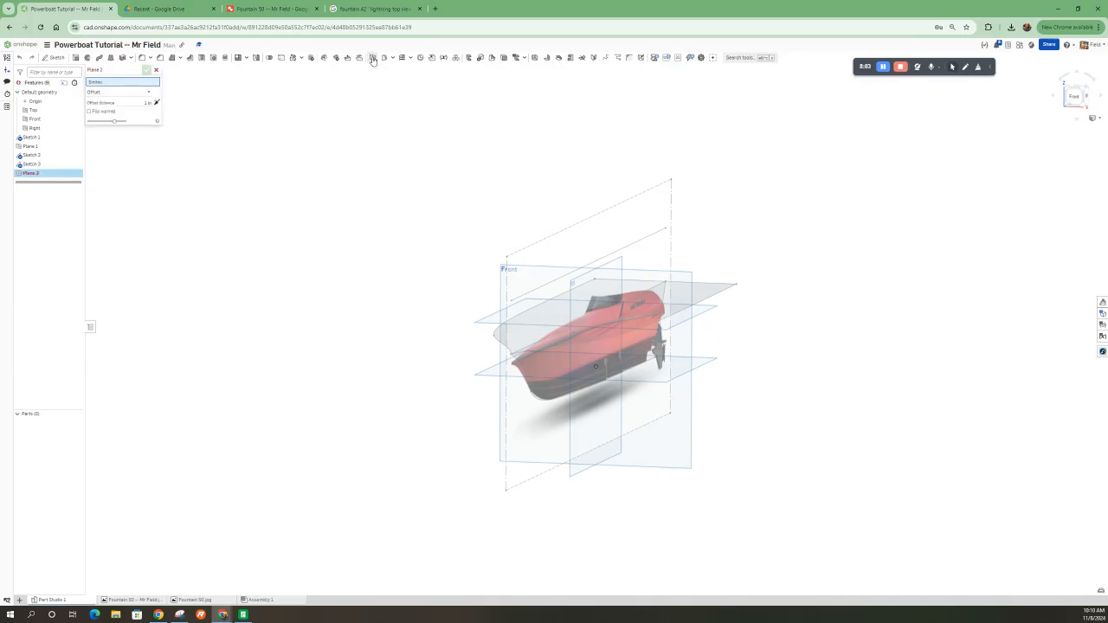
{"action": "left_click", "coordinate": [105, 92]}
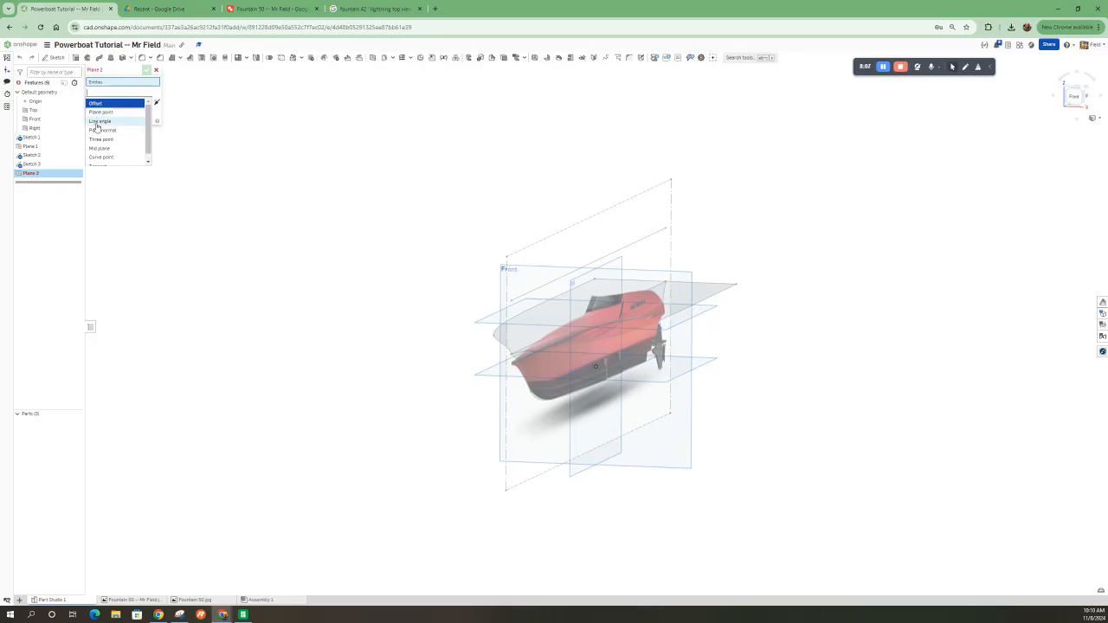
{"action": "left_click", "coordinate": [101, 121]}
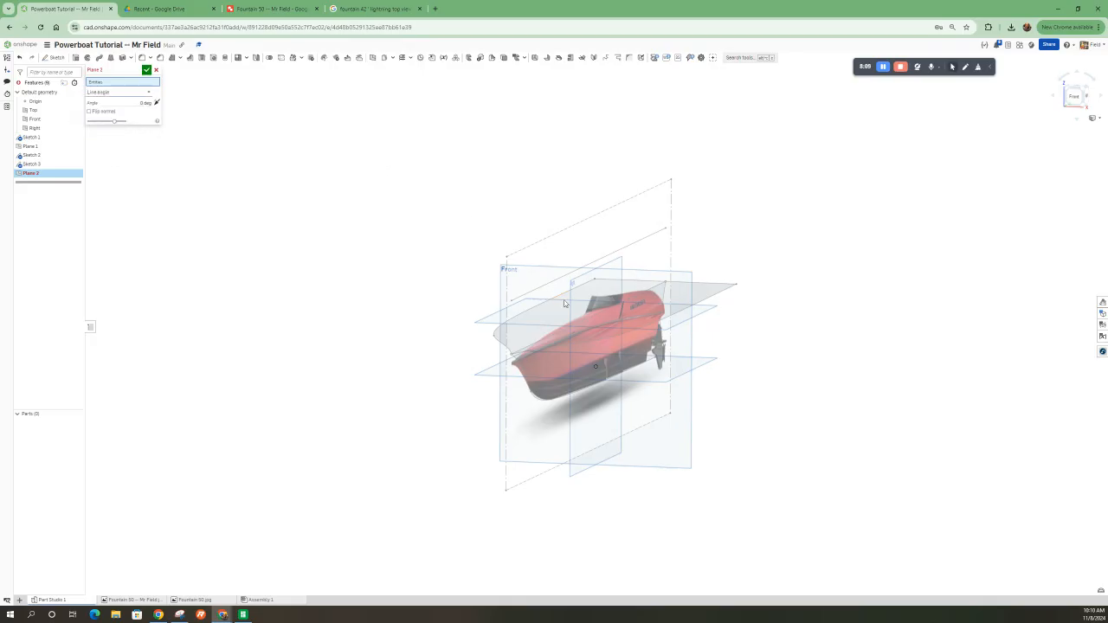
{"action": "left_click", "coordinate": [544, 341]}
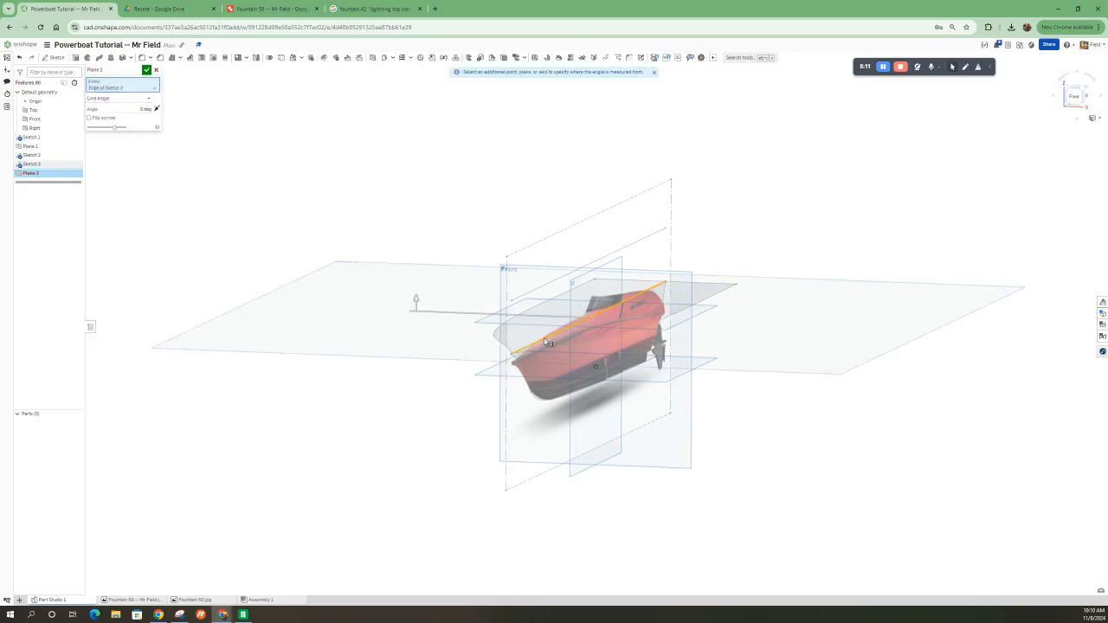
{"action": "left_click_drag", "start_coordinate": [417, 303], "coordinate": [489, 208]}
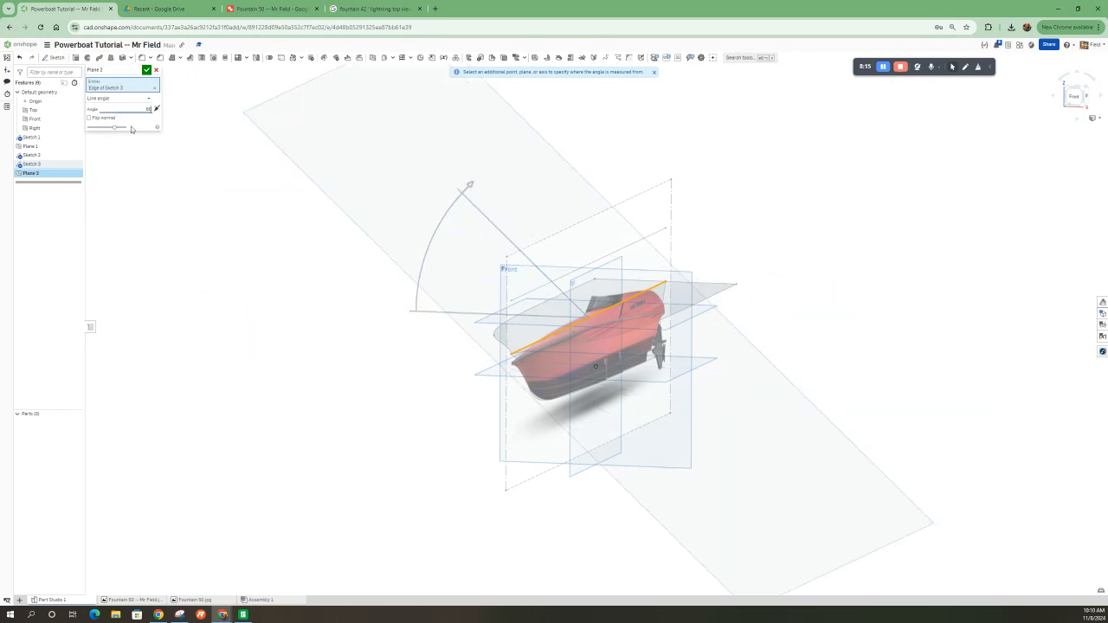
{"action": "mouse_move", "coordinate": [199, 491]}
{"action": "right_mouse_down"}
{"action": "mouse_move", "coordinate": [222, 464]}
{"action": "mouse_move", "coordinate": [200, 476]}
{"action": "right_mouse_up"}
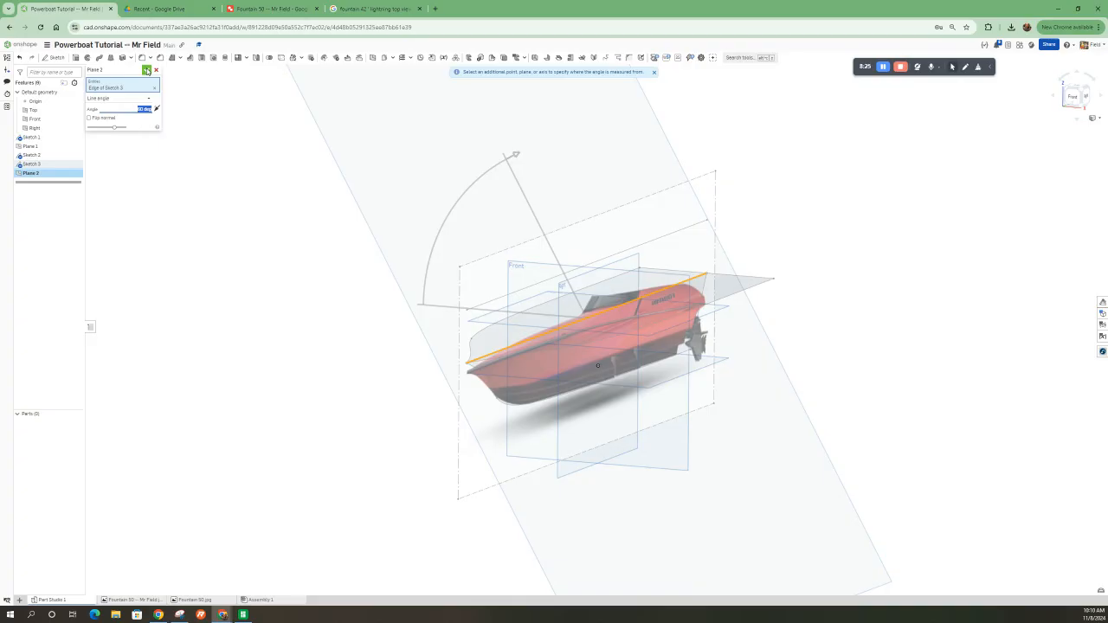
{"action": "left_click", "coordinate": [146, 70]}
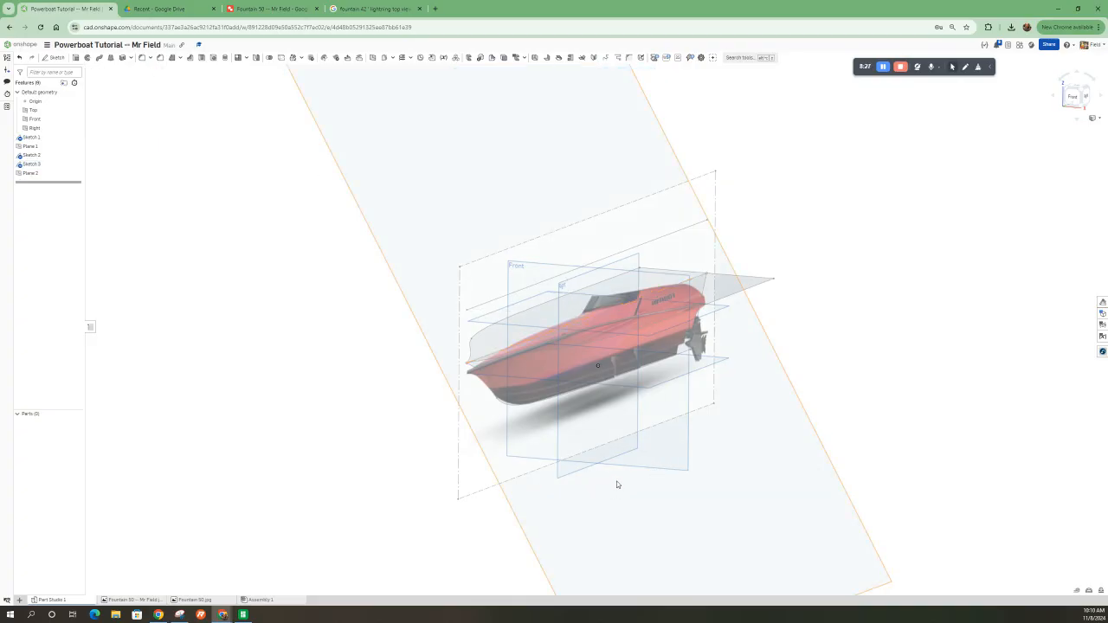
- Start a sketch on the angled plane, project the keel spline into it, and check the projected curve from bow to stern
{"action": "scroll", "coordinate": [592, 386], "scroll_direction": "up", "scroll_amount": 2}
{"action": "mouse_move", "coordinate": [585, 393]}
{"action": "right_mouse_down"}
{"action": "mouse_move", "coordinate": [583, 378]}
{"action": "mouse_move", "coordinate": [587, 386]}
{"action": "mouse_move", "coordinate": [571, 386]}
{"action": "right_mouse_up"}
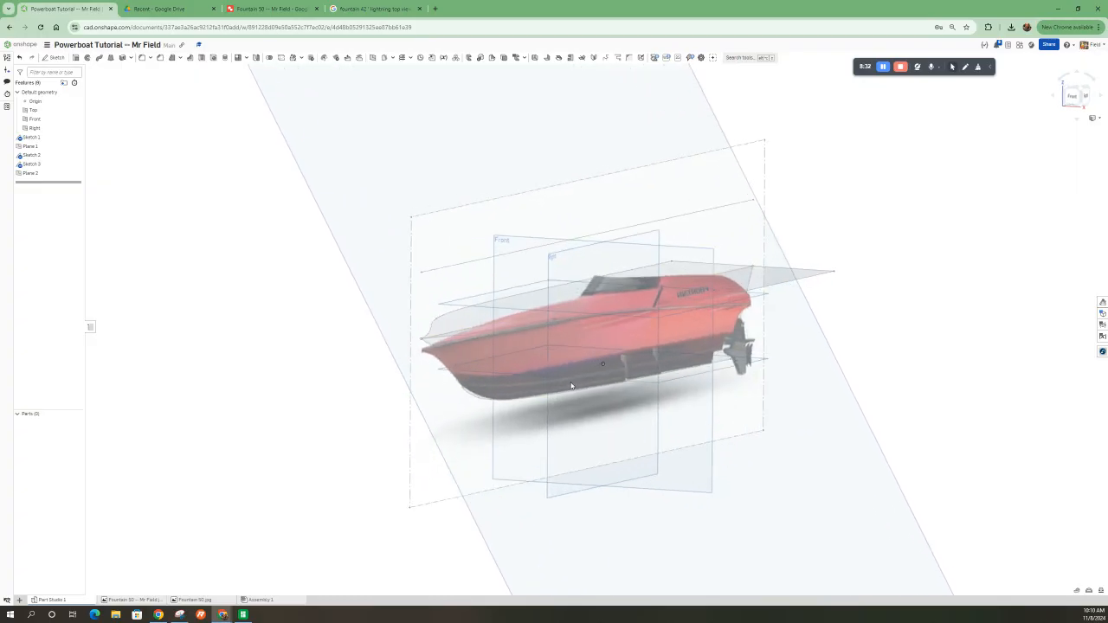
{"action": "left_click", "coordinate": [299, 158]}
{"action": "left_click", "coordinate": [54, 58]}
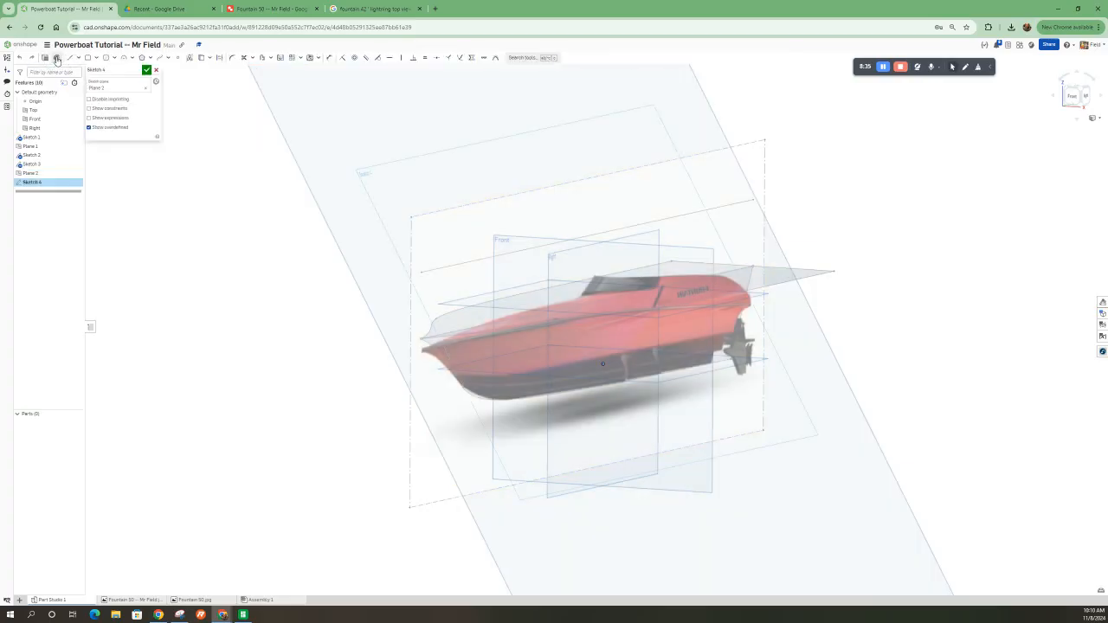
{"action": "left_click", "coordinate": [203, 58]}
{"action": "left_click", "coordinate": [443, 355]}
{"action": "mouse_move", "coordinate": [608, 394]}
{"action": "right_mouse_down"}
{"action": "mouse_move", "coordinate": [458, 381]}
{"action": "mouse_move", "coordinate": [545, 381]}
{"action": "right_mouse_up"}
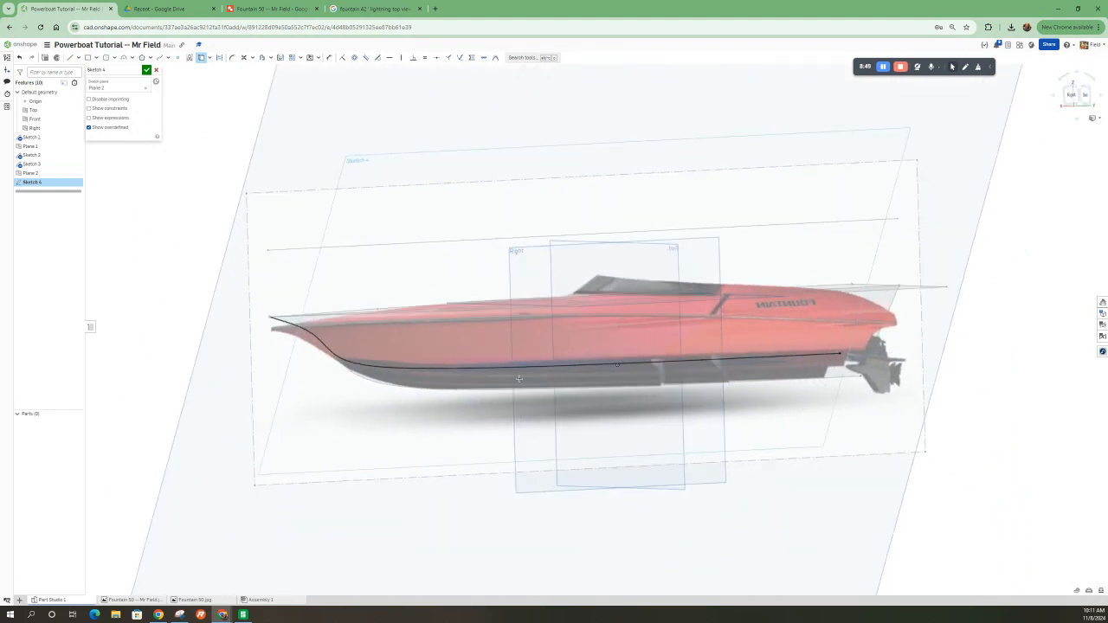
{"action": "scroll", "coordinate": [268, 318], "scroll_direction": "up", "scroll_amount": 5}
{"action": "right_click_drag", "start_coordinate": [324, 334], "coordinate": [286, 333]}
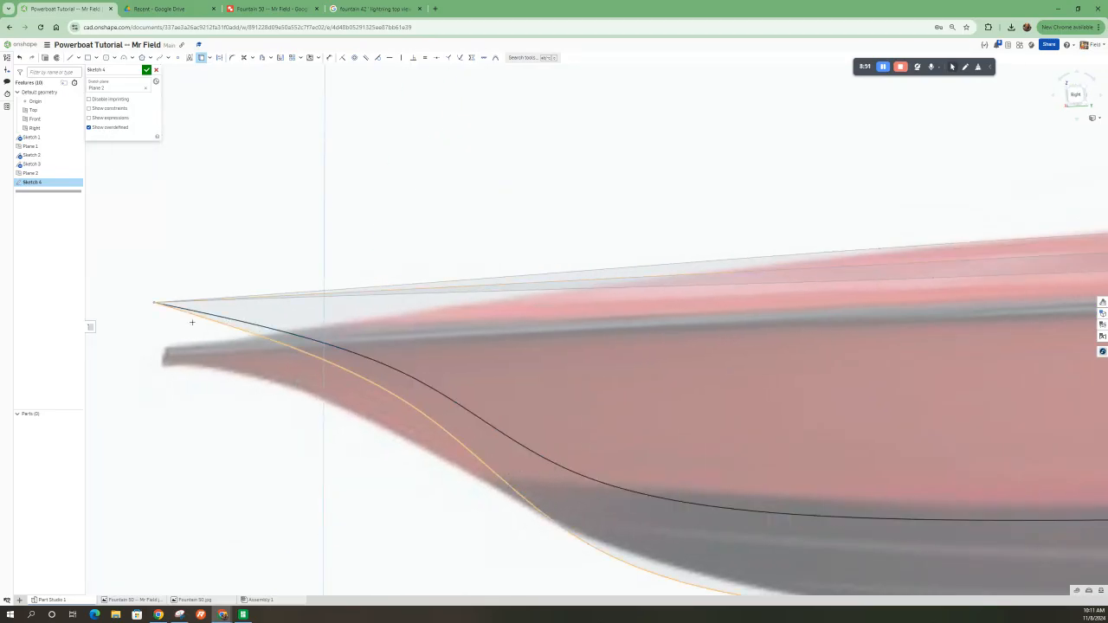
{"action": "scroll", "coordinate": [218, 322], "scroll_direction": "down", "scroll_amount": 5}
{"action": "scroll", "coordinate": [217, 323], "scroll_direction": "down", "scroll_amount": 3}
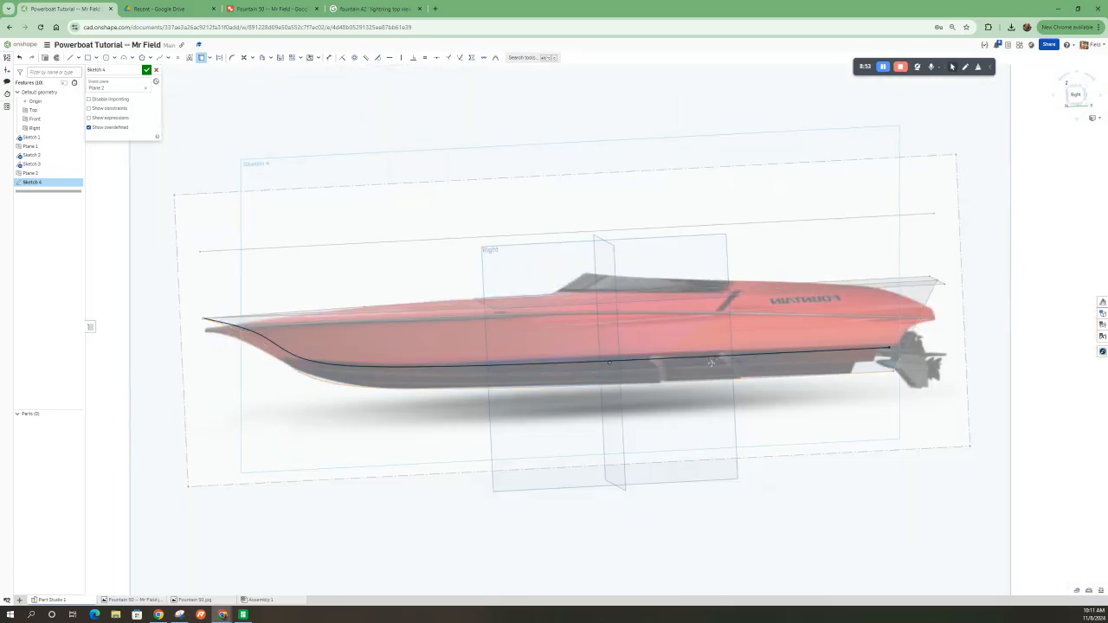
{"action": "right_click_drag", "start_coordinate": [554, 337], "coordinate": [523, 344]}
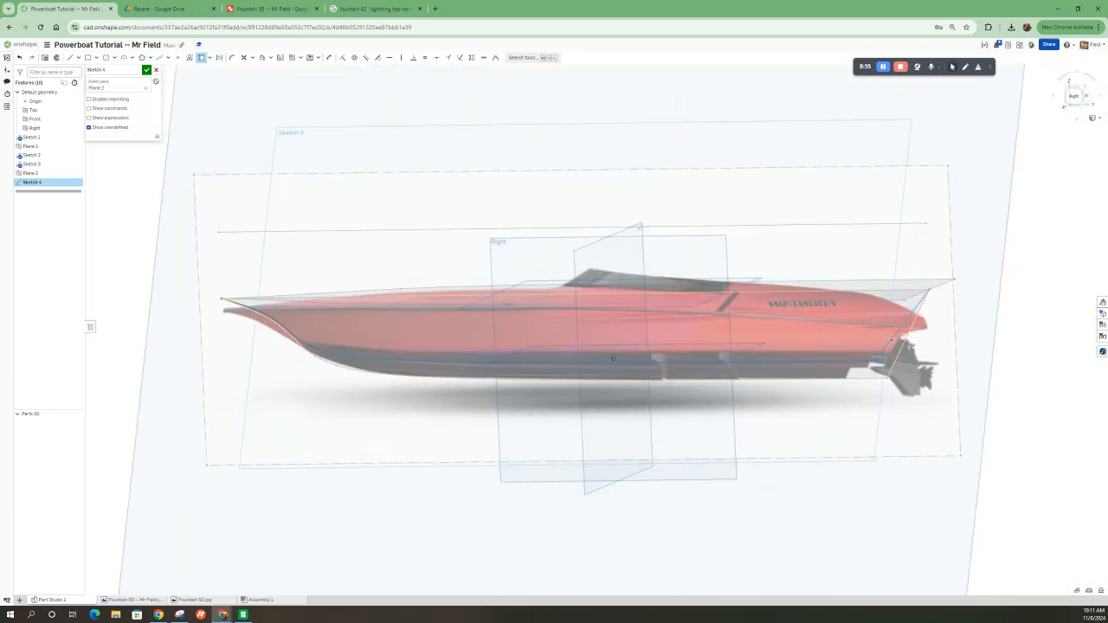
- Finish the sketch on the angled plane and set the Line angle plane's angle to 45 deg
{"action": "mouse_move", "coordinate": [892, 340]}
{"action": "right_mouse_down"}
{"action": "mouse_move", "coordinate": [818, 330]}
{"action": "mouse_move", "coordinate": [715, 384]}
{"action": "mouse_move", "coordinate": [719, 396]}
{"action": "mouse_move", "coordinate": [735, 347]}
{"action": "right_mouse_up"}
{"action": "key", "text": "shift+2"}
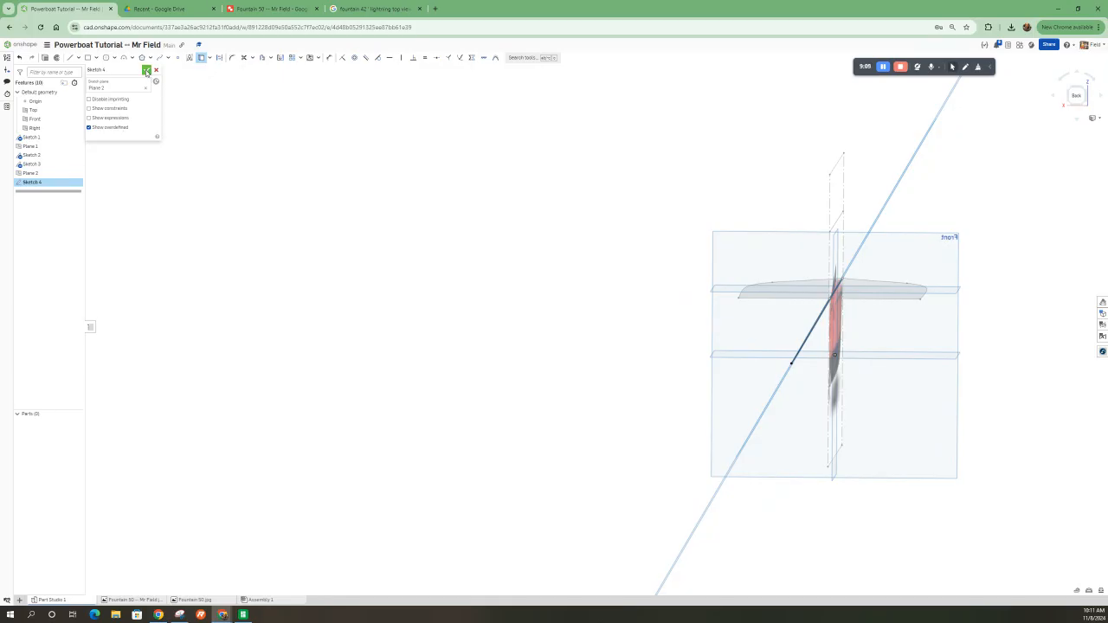
{"action": "left_click", "coordinate": [146, 70]}
{"action": "double_click", "coordinate": [37, 176]}
{"action": "left_click", "coordinate": [152, 109]}
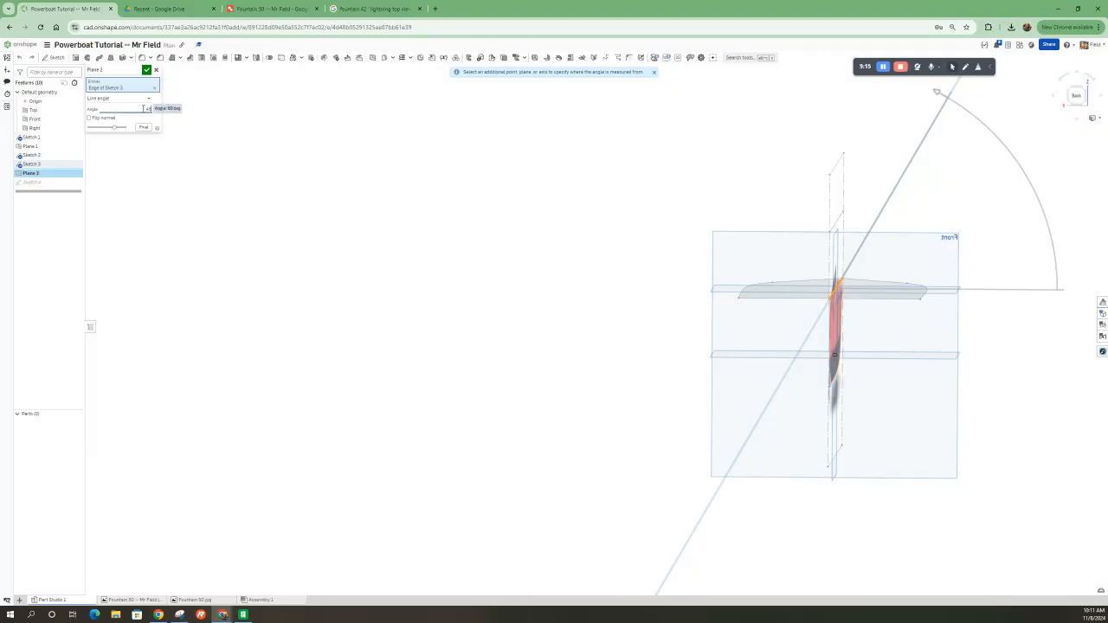
{"action": "key", "text": "Return"}
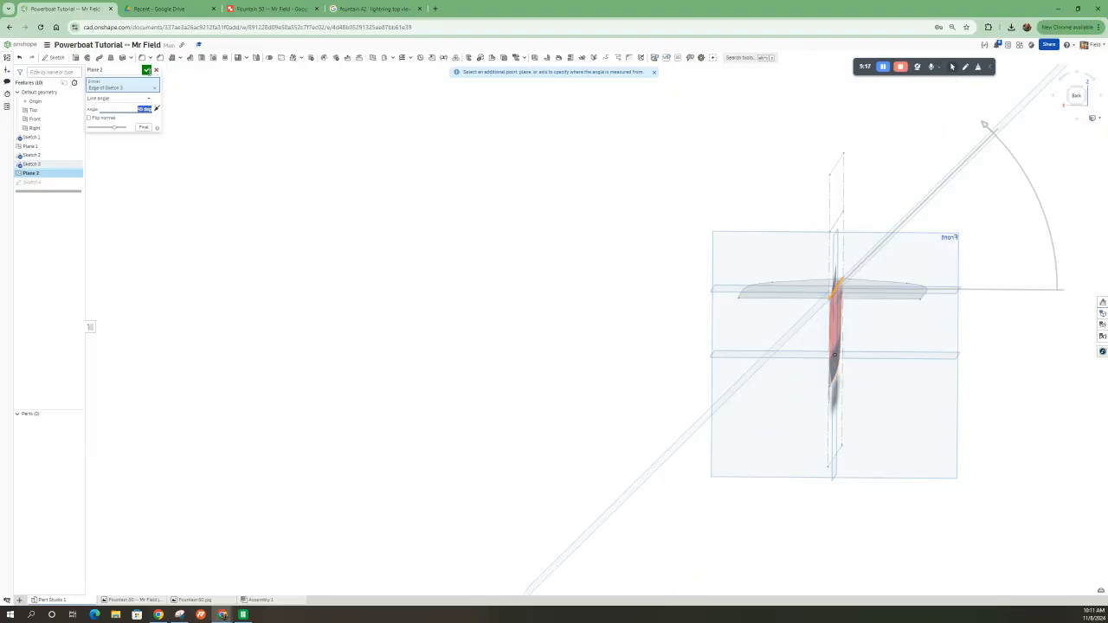
{"action": "left_click", "coordinate": [146, 70]}
- Check the adjusted plane against the boat and reopen the sketch on the angled plane for editing
{"action": "right_click_drag", "start_coordinate": [520, 276], "coordinate": [697, 332]}
{"action": "scroll", "coordinate": [707, 333], "scroll_direction": "up", "scroll_amount": 5}
{"action": "scroll", "coordinate": [707, 332], "scroll_direction": "down", "scroll_amount": 6}
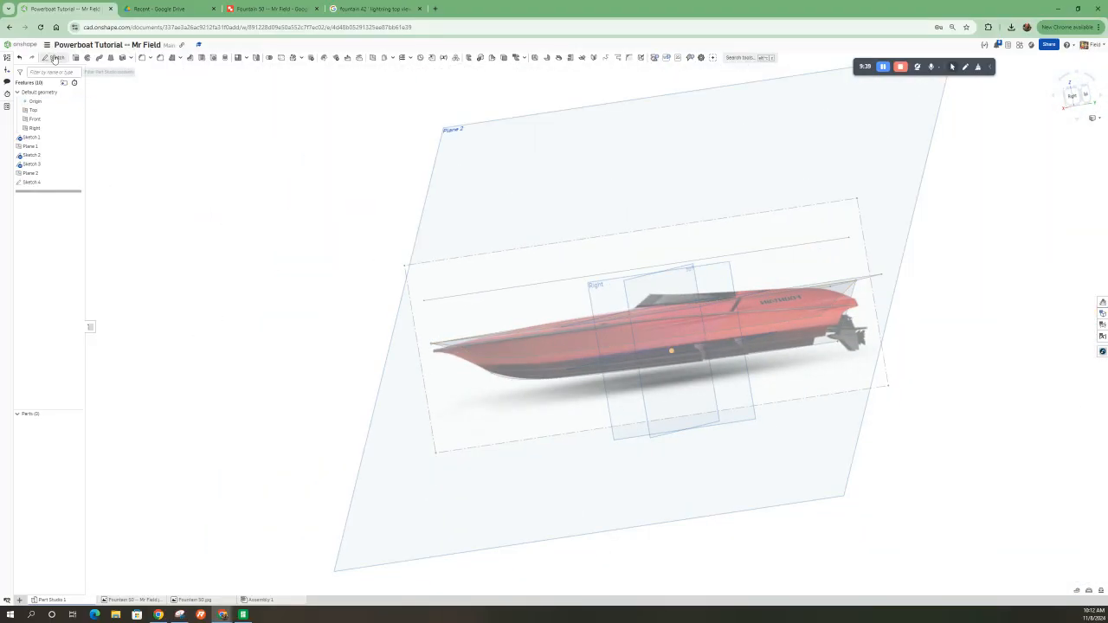
{"action": "left_click", "coordinate": [448, 207]}
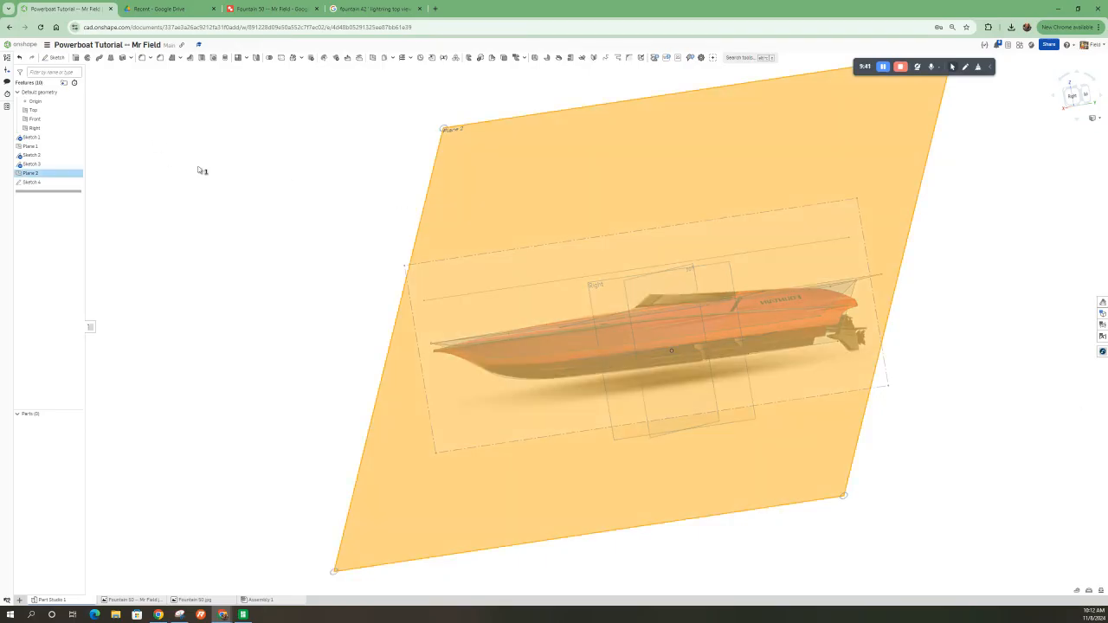
{"action": "left_click", "coordinate": [204, 172]}
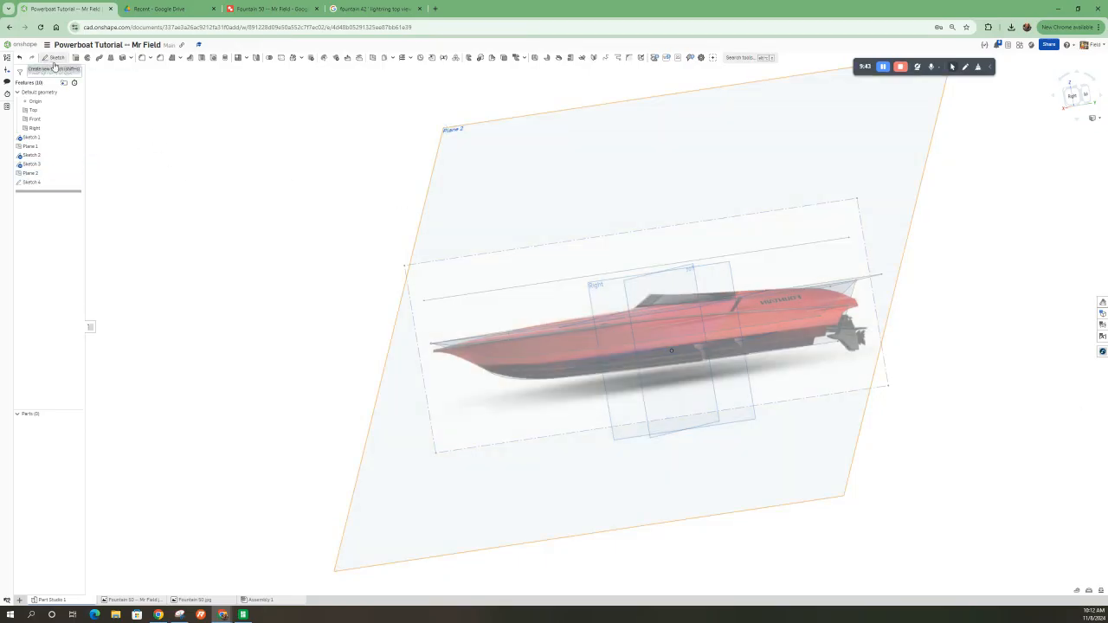
{"action": "double_click", "coordinate": [38, 183]}
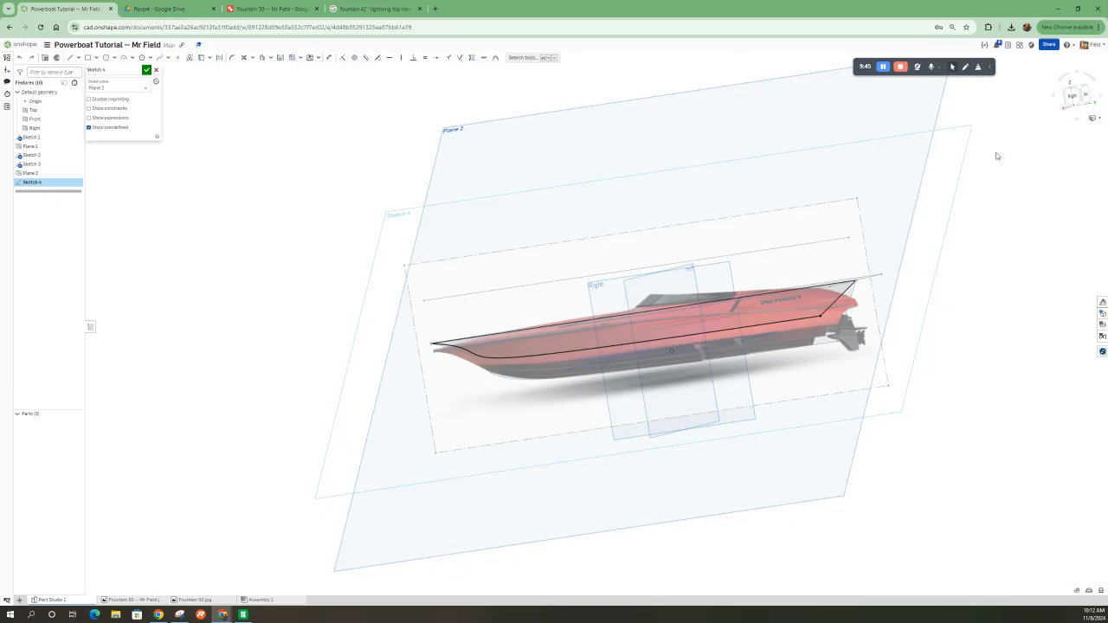
{"action": "left_click", "coordinate": [1071, 101]}
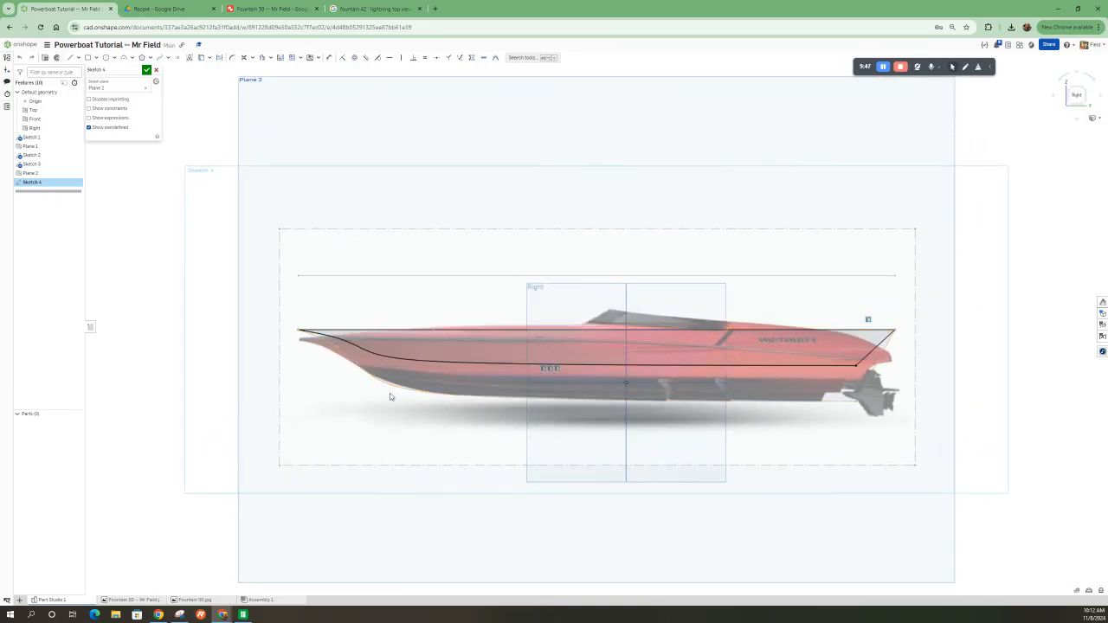
{"action": "scroll", "coordinate": [408, 395], "scroll_direction": "up", "scroll_amount": 2}
{"action": "right_click_drag", "start_coordinate": [559, 396], "coordinate": [483, 407]}
{"action": "key", "text": "n"}
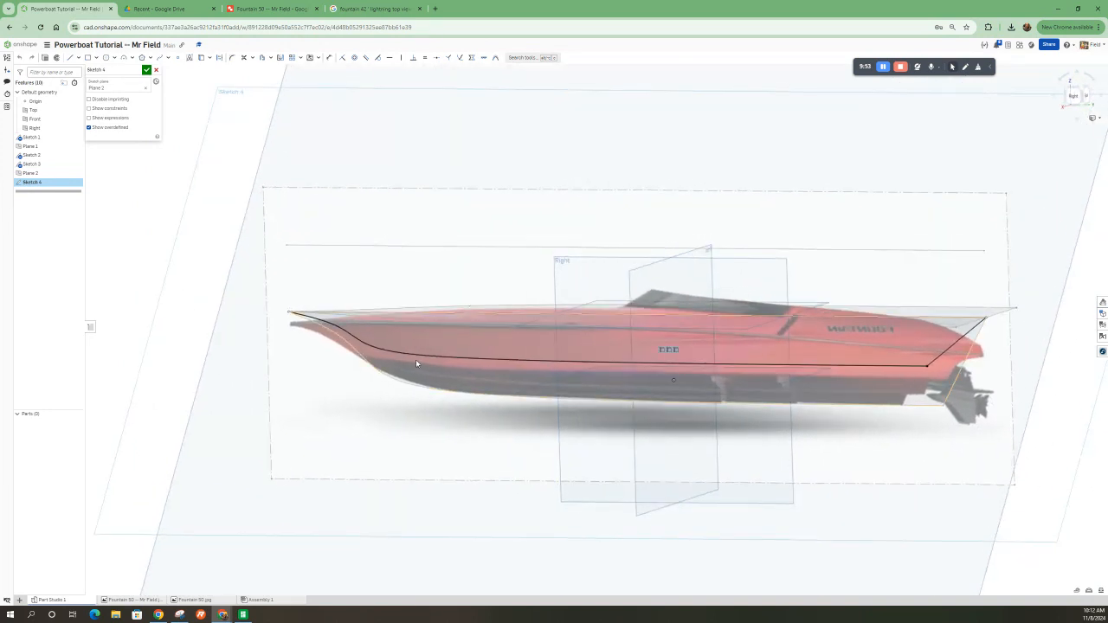
- Draw a spline on the angled plane from the bow point along the lower hull to the stern drive, below the projected keel curve
{"action": "left_click", "coordinate": [159, 57]}
{"action": "left_click", "coordinate": [288, 312]}
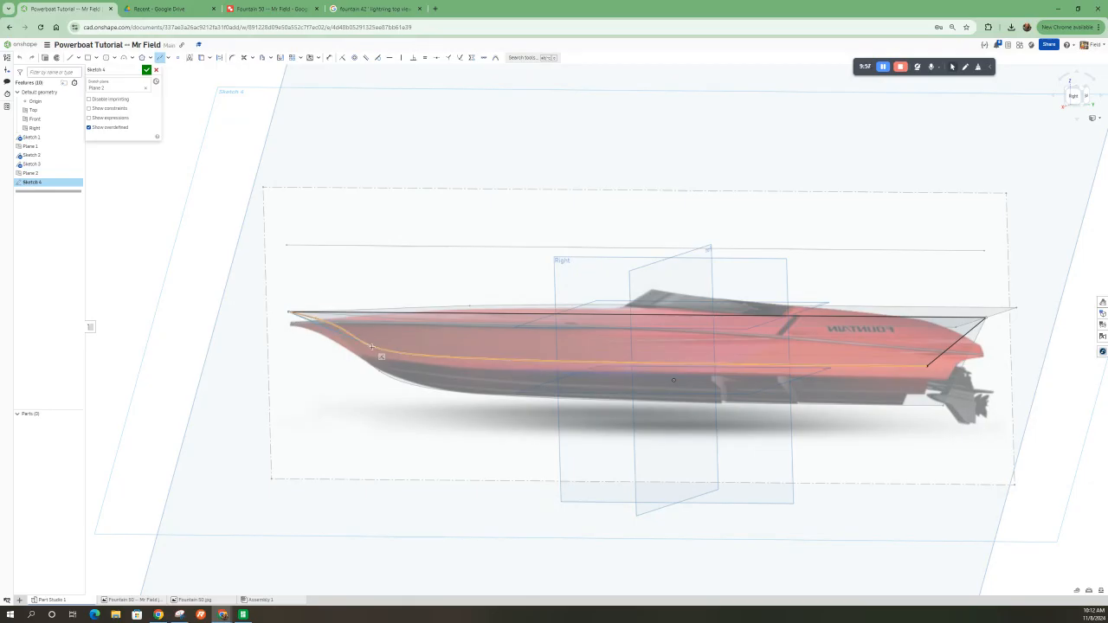
{"action": "left_click", "coordinate": [1072, 95]}
{"action": "scroll", "coordinate": [323, 348], "scroll_direction": "up", "scroll_amount": 5}
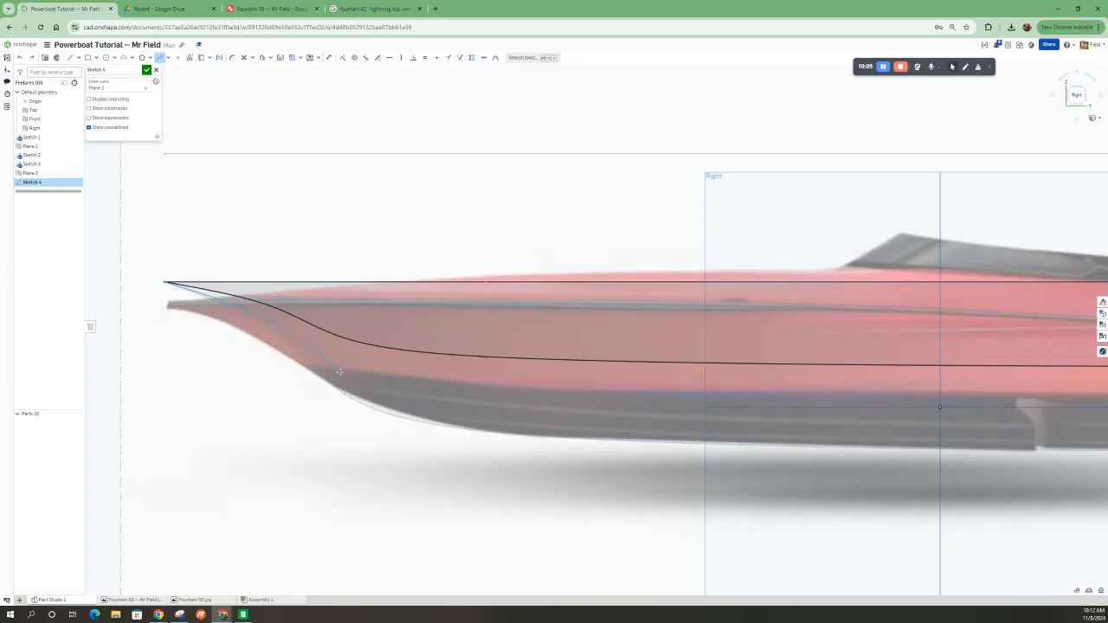
{"action": "scroll", "coordinate": [442, 390], "scroll_direction": "down", "scroll_amount": 2}
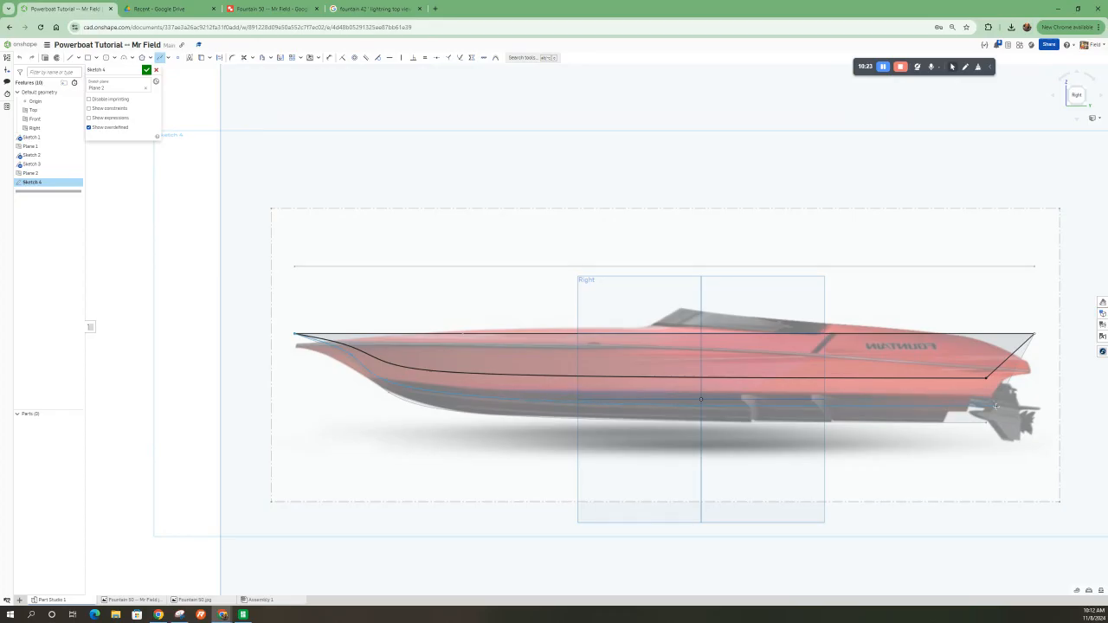
{"action": "double_click", "coordinate": [992, 406]}
- Join the spline's stern end to the deck's stern point with a line and finish the sketch
{"action": "left_click", "coordinate": [69, 57]}
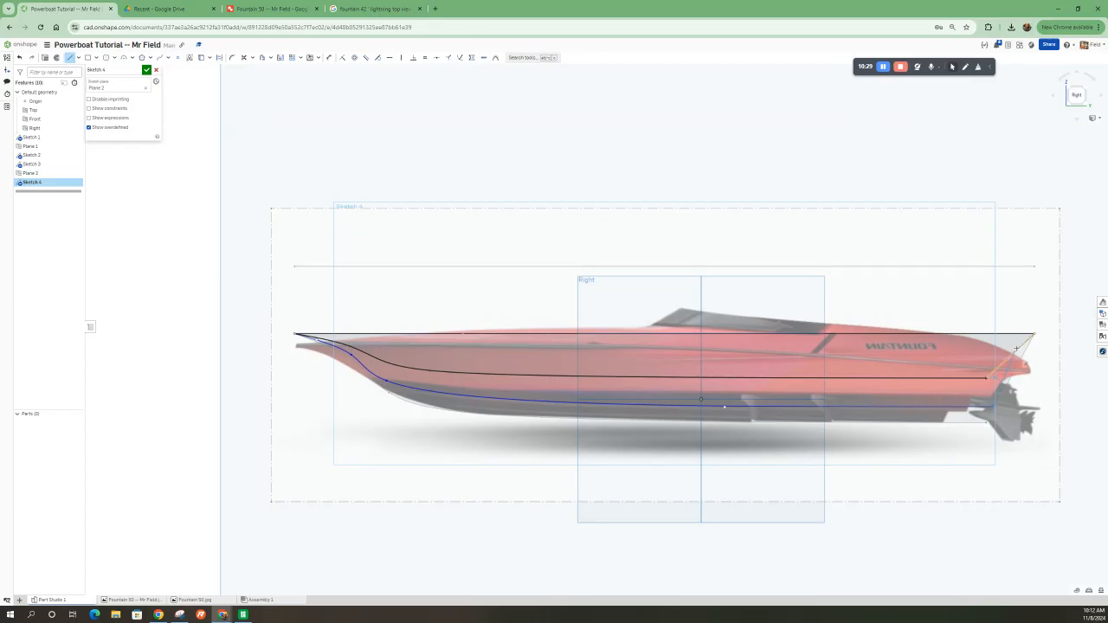
{"action": "left_click", "coordinate": [1034, 333]}
{"action": "left_click", "coordinate": [147, 70]}
- Examine the deck, keel and angled hull profiles from the front, side and stern
{"action": "right_click_drag", "start_coordinate": [299, 279], "coordinate": [389, 277]}
{"action": "right_click_drag", "start_coordinate": [722, 406], "coordinate": [661, 425]}
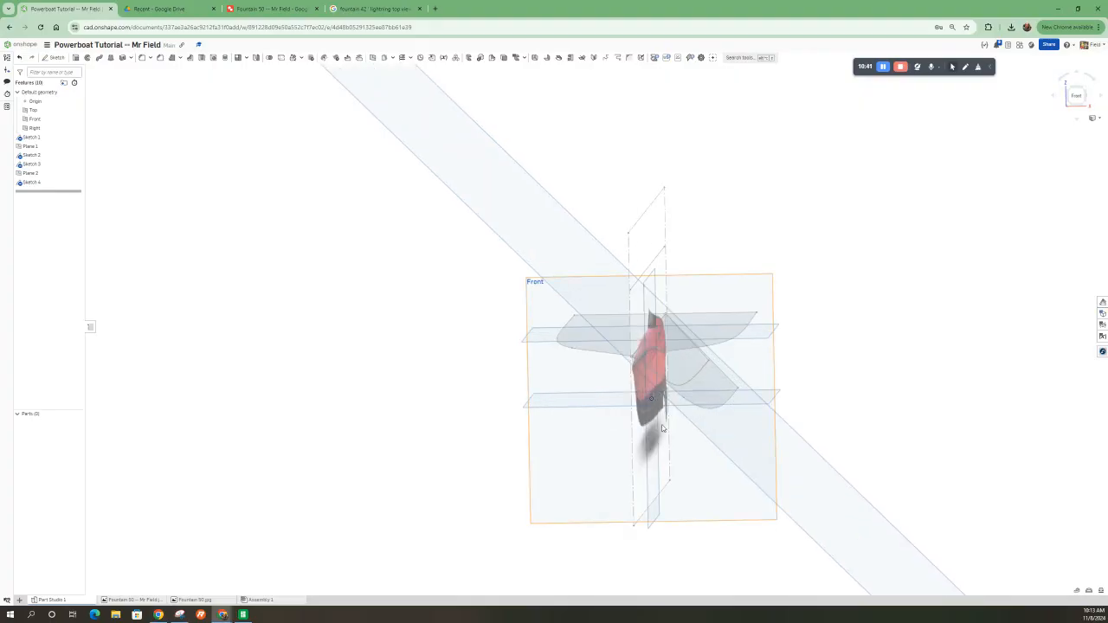
{"action": "right_click_drag", "start_coordinate": [749, 433], "coordinate": [580, 444]}
{"action": "scroll", "coordinate": [580, 444], "scroll_direction": "down", "scroll_amount": 3}
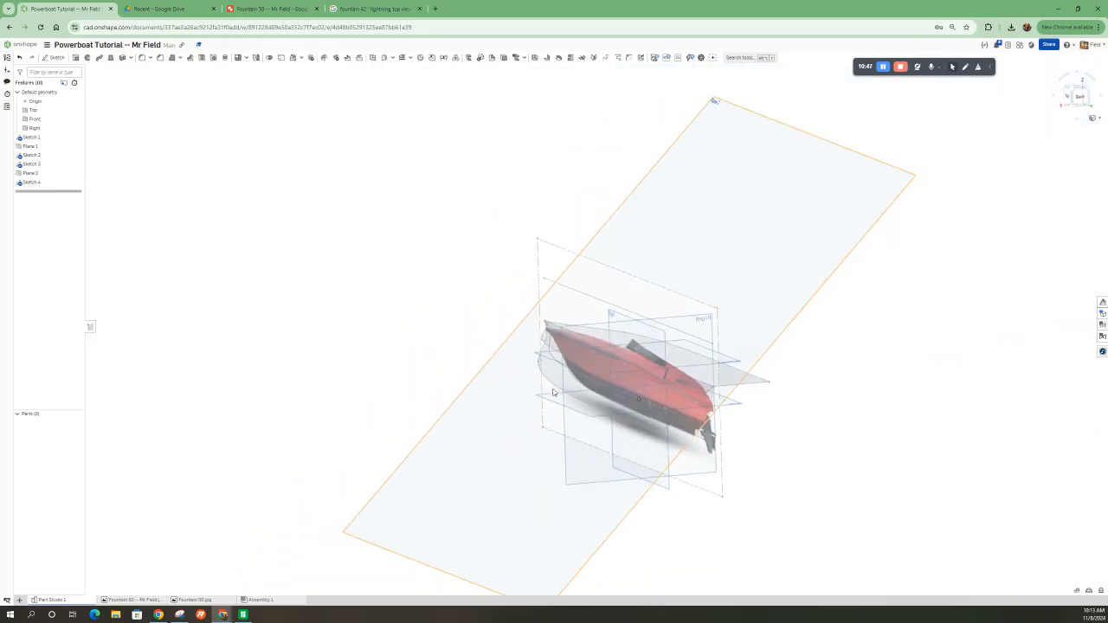
{"action": "right_click_drag", "start_coordinate": [616, 438], "coordinate": [681, 402]}
{"action": "scroll", "coordinate": [641, 418], "scroll_direction": "up", "scroll_amount": 2}
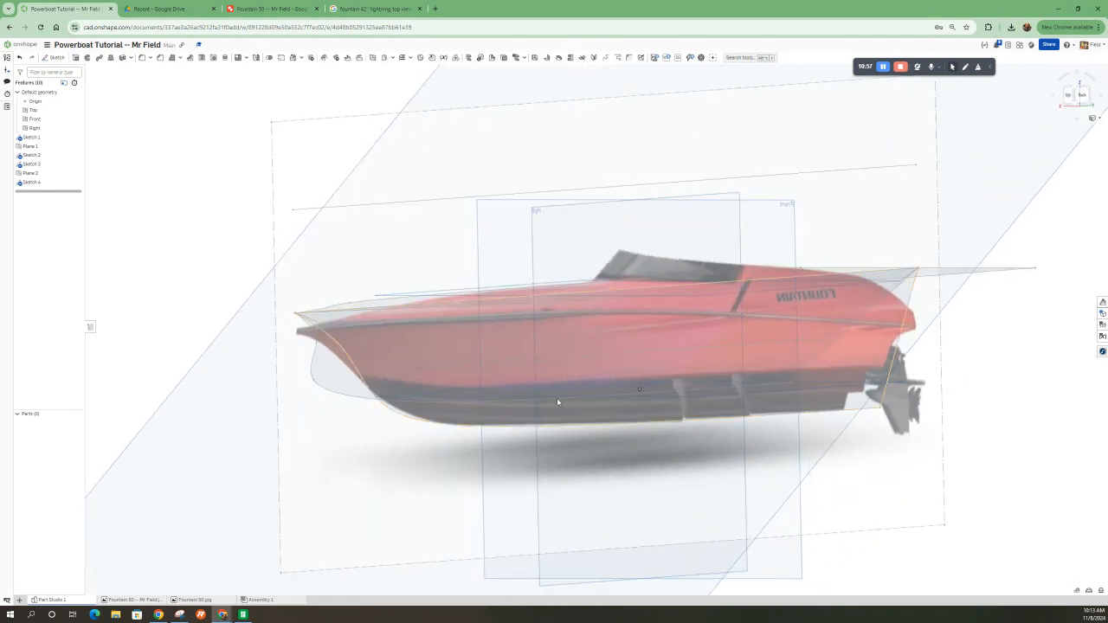
{"action": "right_click_drag", "start_coordinate": [597, 417], "coordinate": [752, 438]}
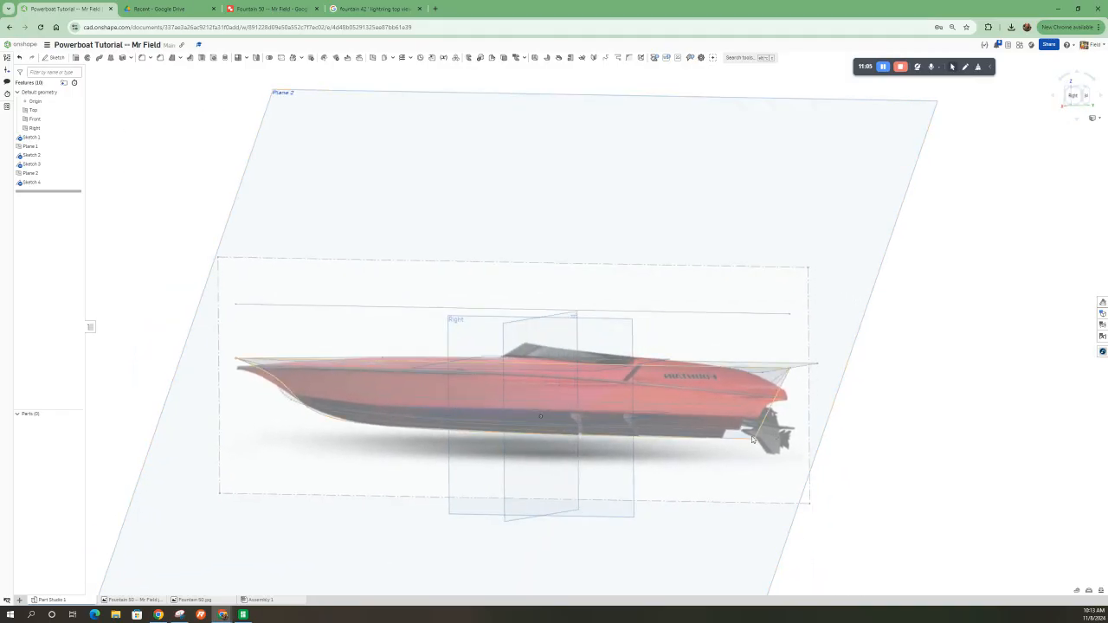
{"action": "right_click_drag", "start_coordinate": [738, 433], "coordinate": [677, 447]}
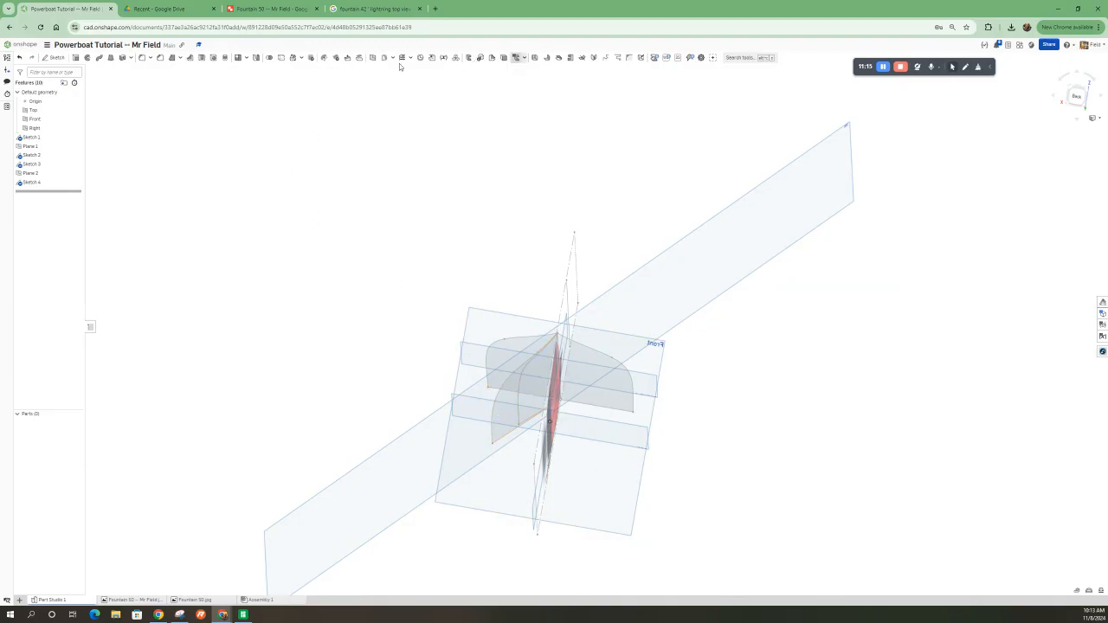
- Create a Three point plane through the stern end points of the angled profile, the deck outline and the keel
{"action": "left_click", "coordinate": [372, 58]}
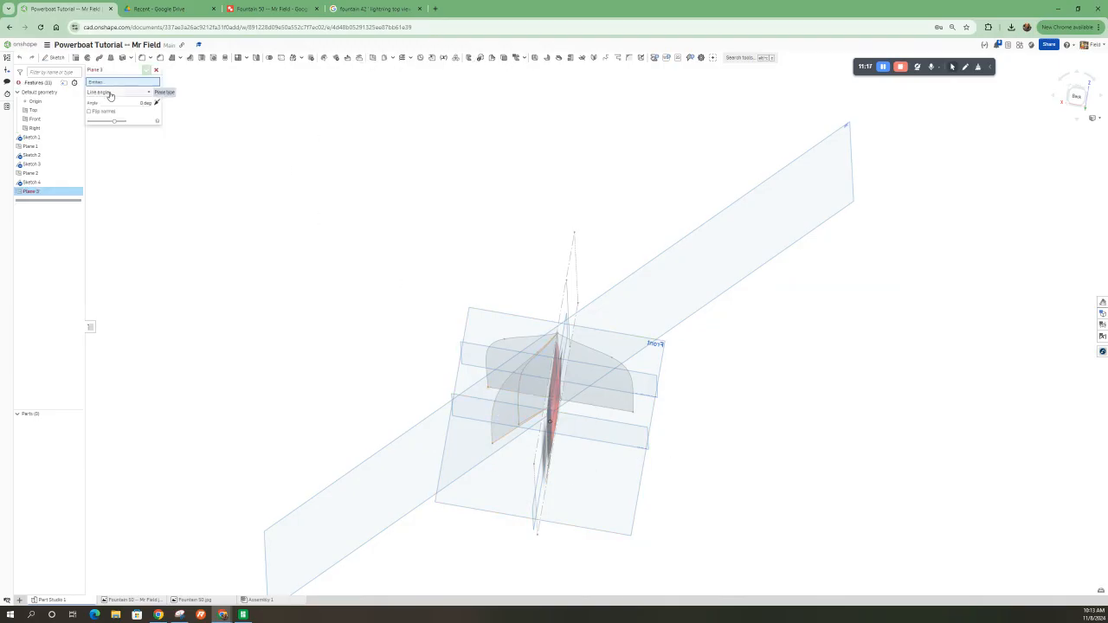
{"action": "left_click", "coordinate": [110, 92]}
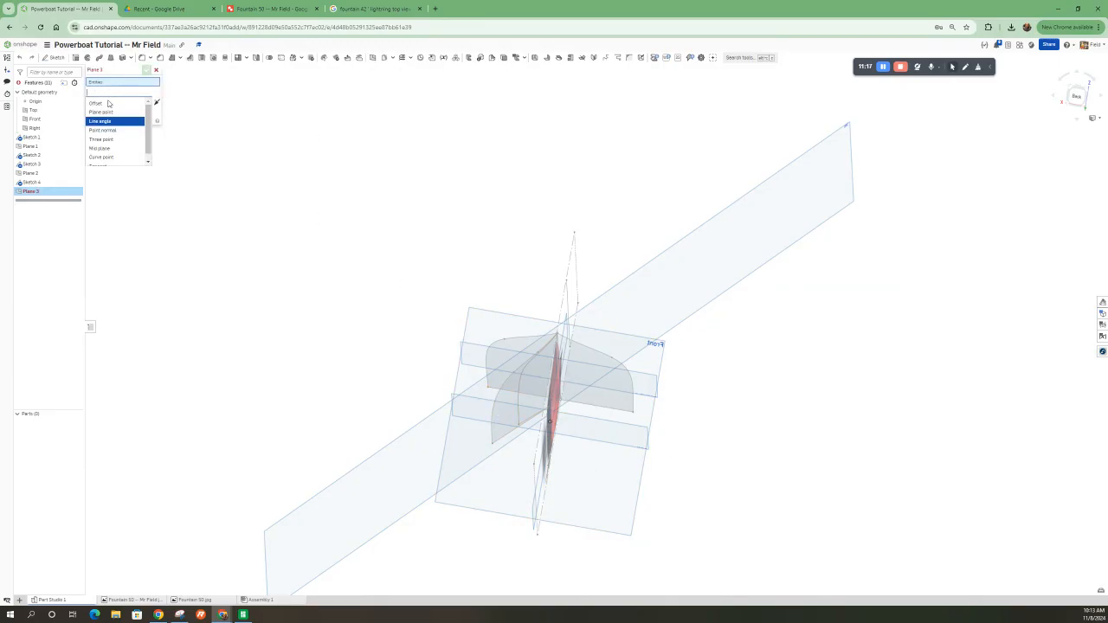
{"action": "left_click", "coordinate": [103, 139]}
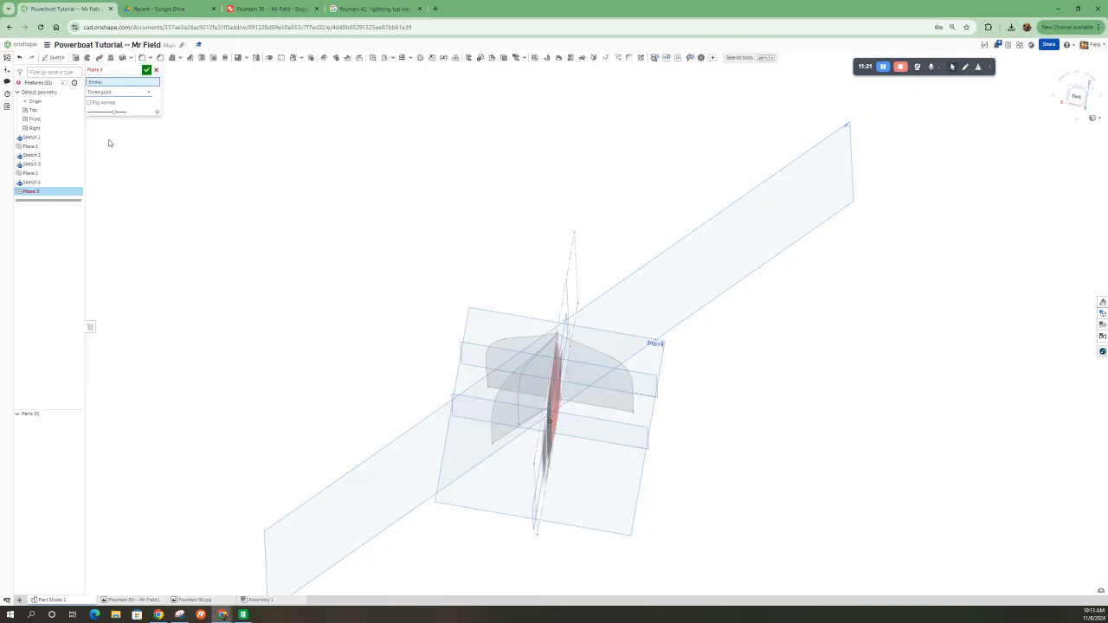
{"action": "left_click", "coordinate": [493, 445]}
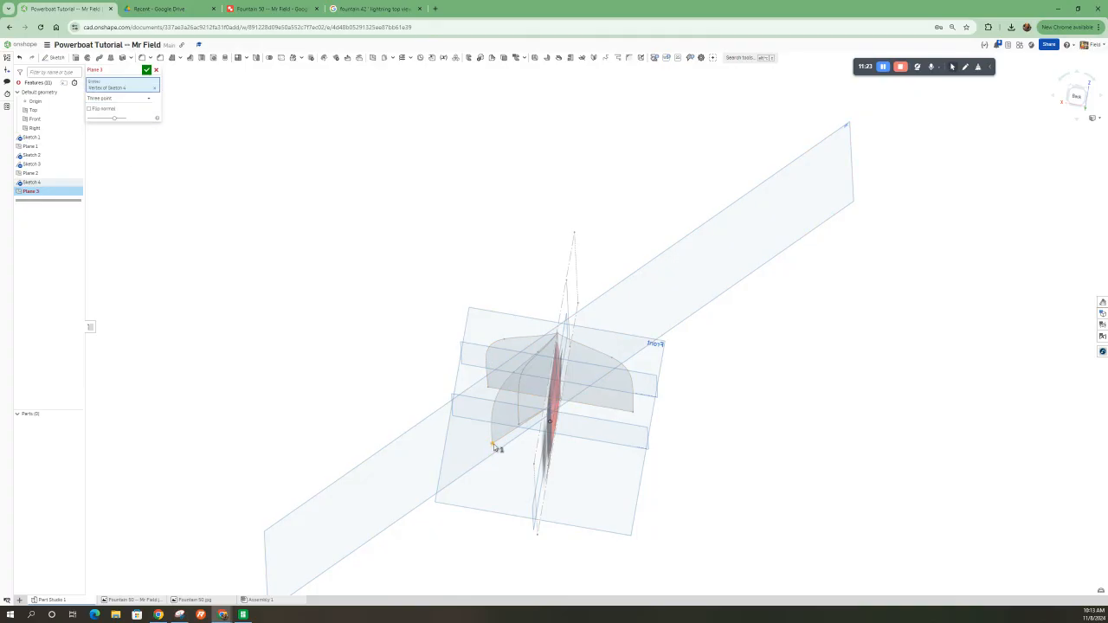
{"action": "left_click", "coordinate": [488, 389]}
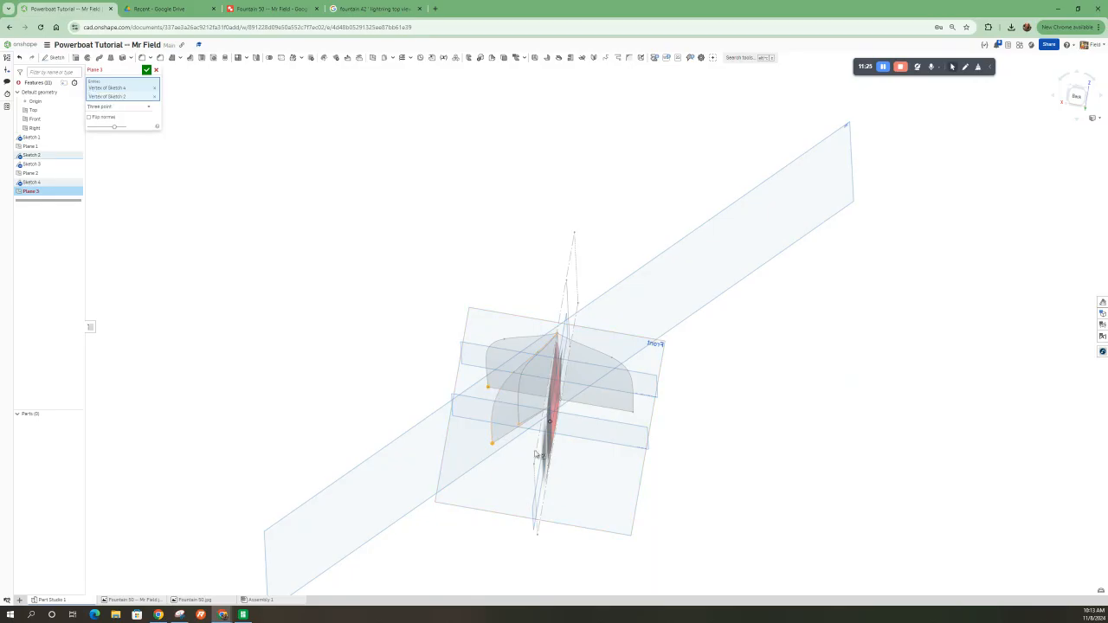
{"action": "right_click_drag", "start_coordinate": [528, 465], "coordinate": [564, 472]}
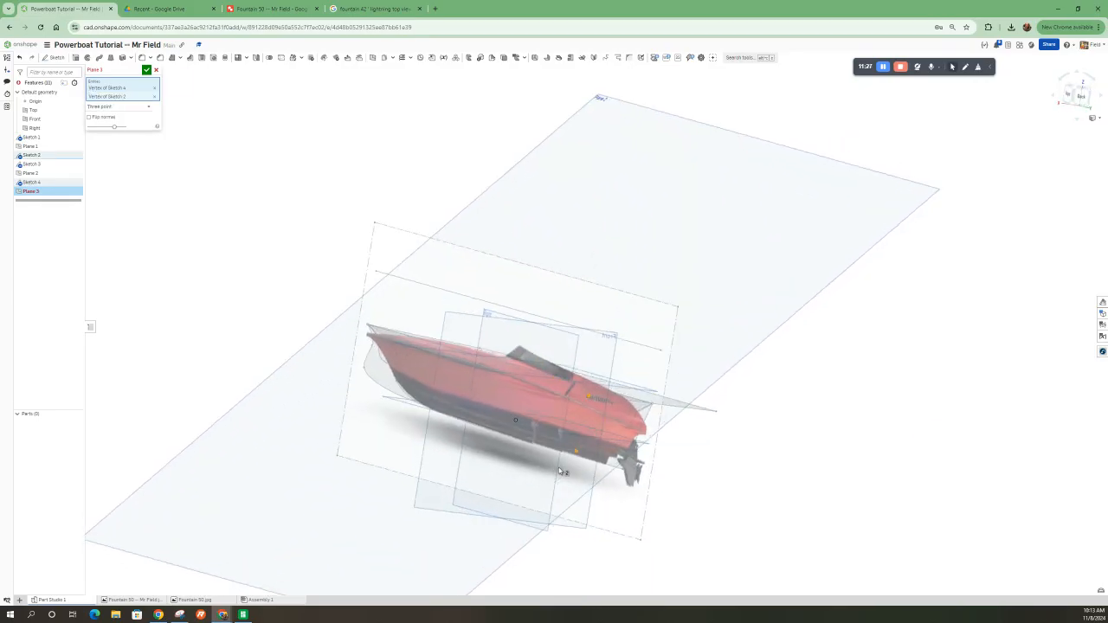
{"action": "left_click", "coordinate": [628, 473]}
{"action": "mouse_move", "coordinate": [512, 493]}
{"action": "right_mouse_down"}
{"action": "mouse_move", "coordinate": [573, 485]}
{"action": "mouse_move", "coordinate": [490, 493]}
{"action": "mouse_move", "coordinate": [511, 476]}
{"action": "mouse_move", "coordinate": [631, 490]}
{"action": "mouse_move", "coordinate": [540, 412]}
{"action": "right_mouse_up"}
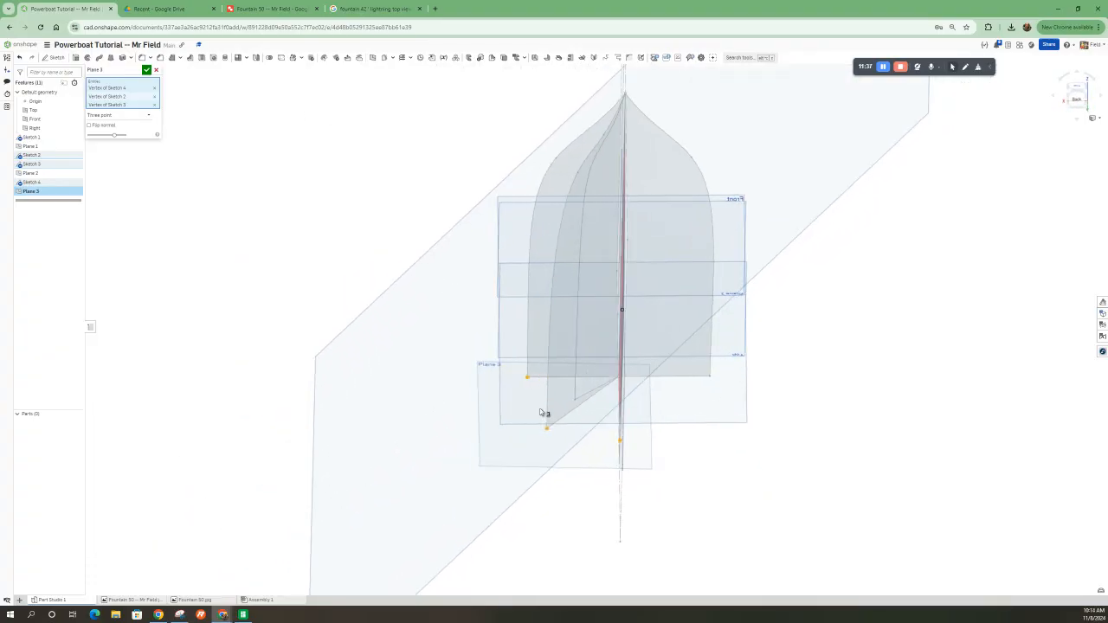
{"action": "left_click", "coordinate": [147, 70]}
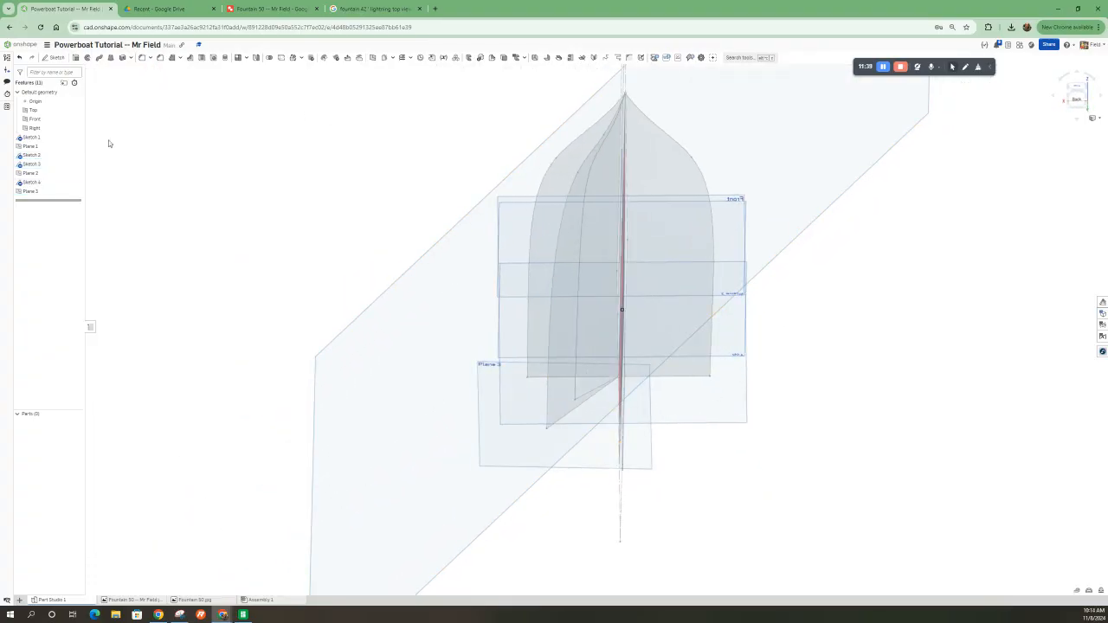
- Start a sketch on the three-point stern plane and project the stern end points of the deck, angled profile and keel into it
{"action": "left_click", "coordinate": [509, 441]}
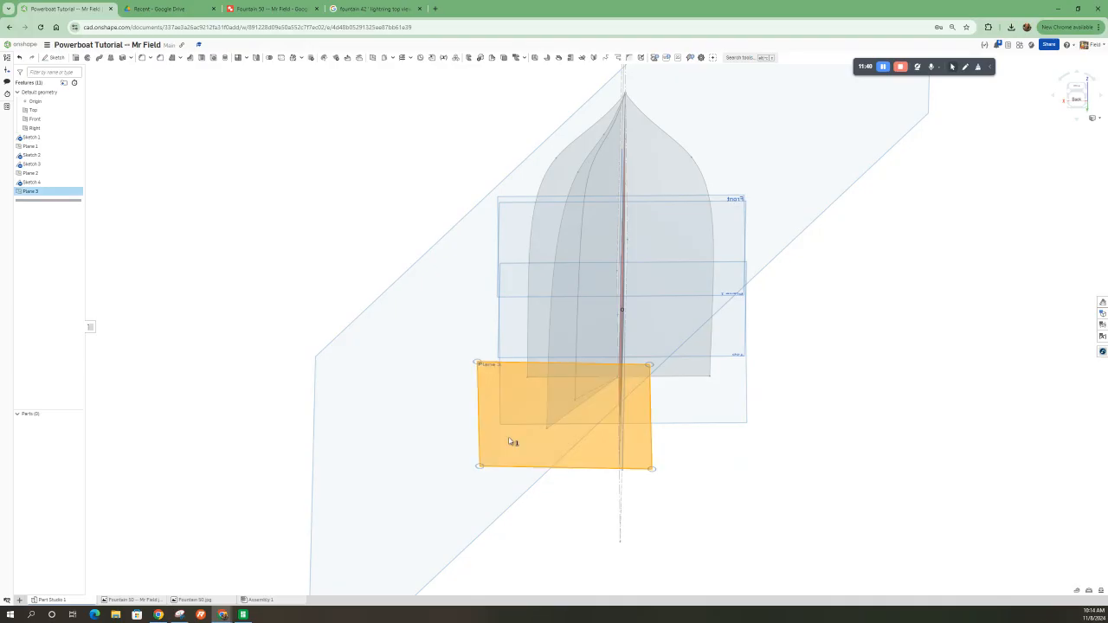
{"action": "left_click", "coordinate": [52, 58]}
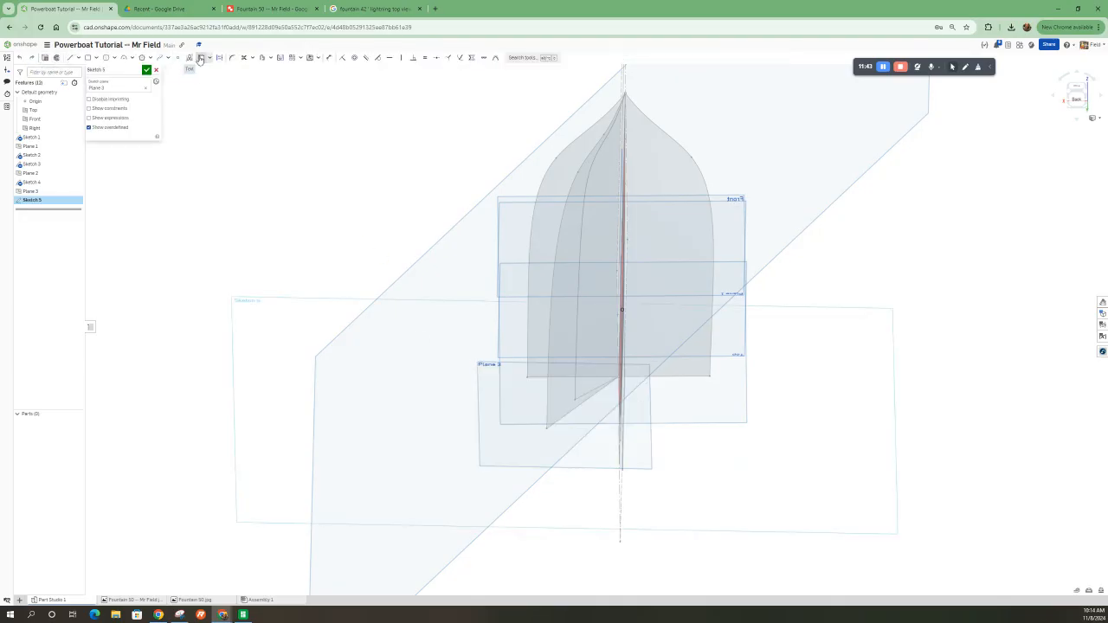
{"action": "left_click", "coordinate": [528, 378]}
{"action": "mouse_move", "coordinate": [547, 430]}
{"action": "right_mouse_down"}
{"action": "mouse_move", "coordinate": [594, 438]}
{"action": "mouse_move", "coordinate": [620, 420]}
{"action": "right_mouse_up"}
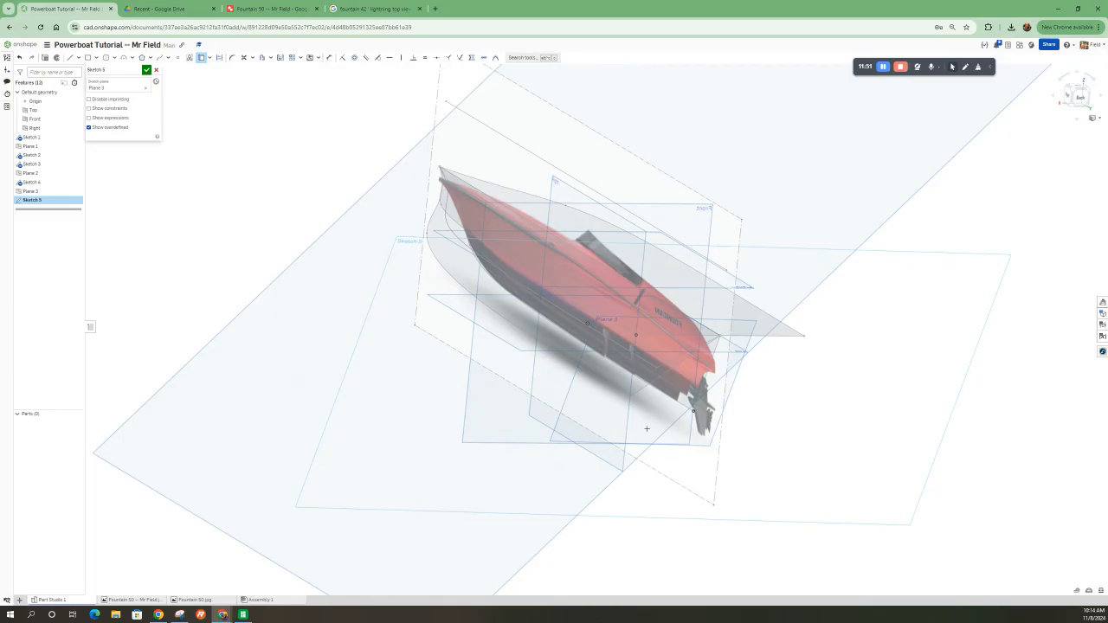
{"action": "right_click", "coordinate": [993, 187]}
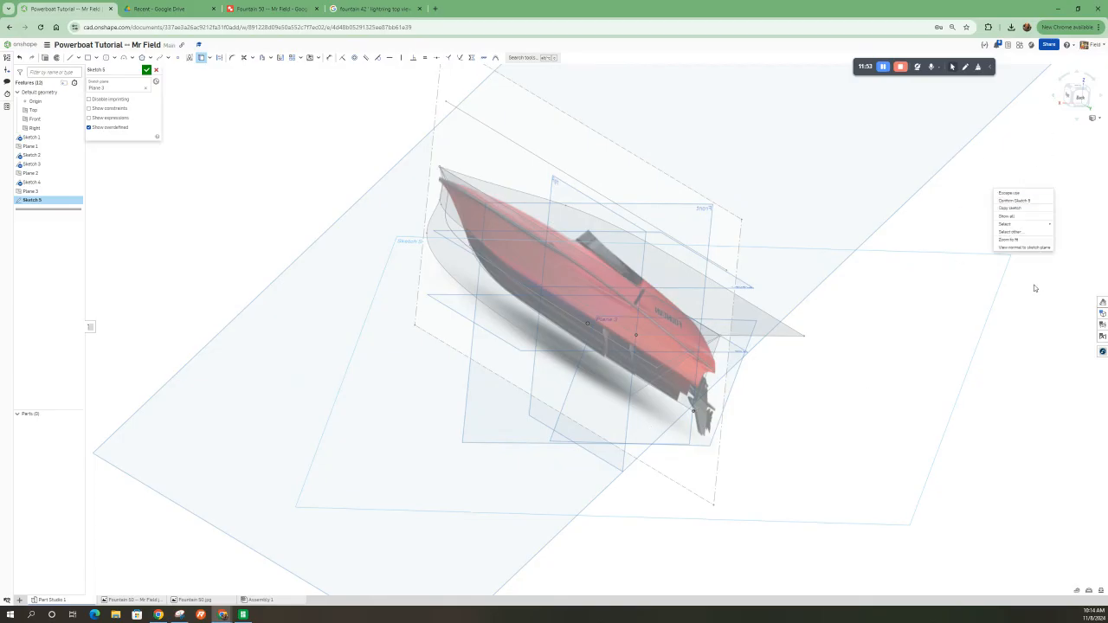
{"action": "left_click", "coordinate": [1010, 247]}
{"action": "mouse_move", "coordinate": [609, 433]}
{"action": "right_mouse_down"}
{"action": "mouse_move", "coordinate": [576, 378]}
{"action": "mouse_move", "coordinate": [576, 403]}
{"action": "mouse_move", "coordinate": [589, 376]}
{"action": "mouse_move", "coordinate": [691, 345]}
{"action": "right_mouse_up"}
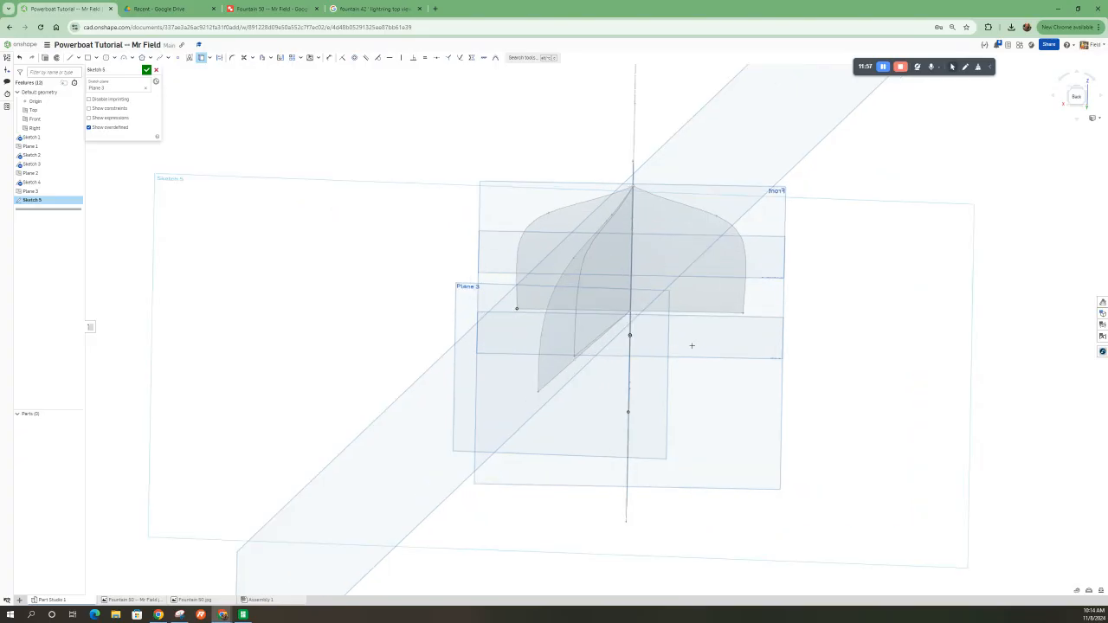
- Draw two splines for the transom edge, from the deck corner to the angled profile's end point and from there to the keel point
{"action": "left_click", "coordinate": [159, 57]}
{"action": "left_click", "coordinate": [524, 342]}
{"action": "double_click", "coordinate": [538, 392]}
{"action": "right_click_drag", "start_coordinate": [615, 413], "coordinate": [604, 396]}
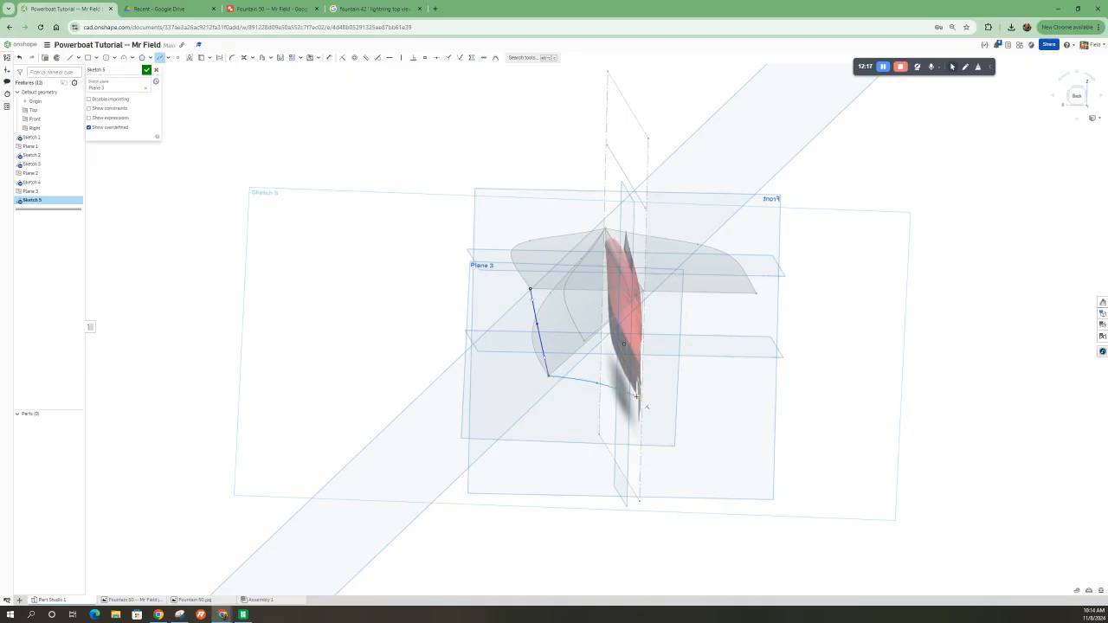
{"action": "left_click", "coordinate": [636, 396]}
{"action": "mouse_move", "coordinate": [607, 416]}
{"action": "right_mouse_down"}
{"action": "mouse_move", "coordinate": [616, 410]}
{"action": "mouse_move", "coordinate": [594, 422]}
{"action": "right_mouse_up"}
{"action": "left_click", "coordinate": [70, 58]}
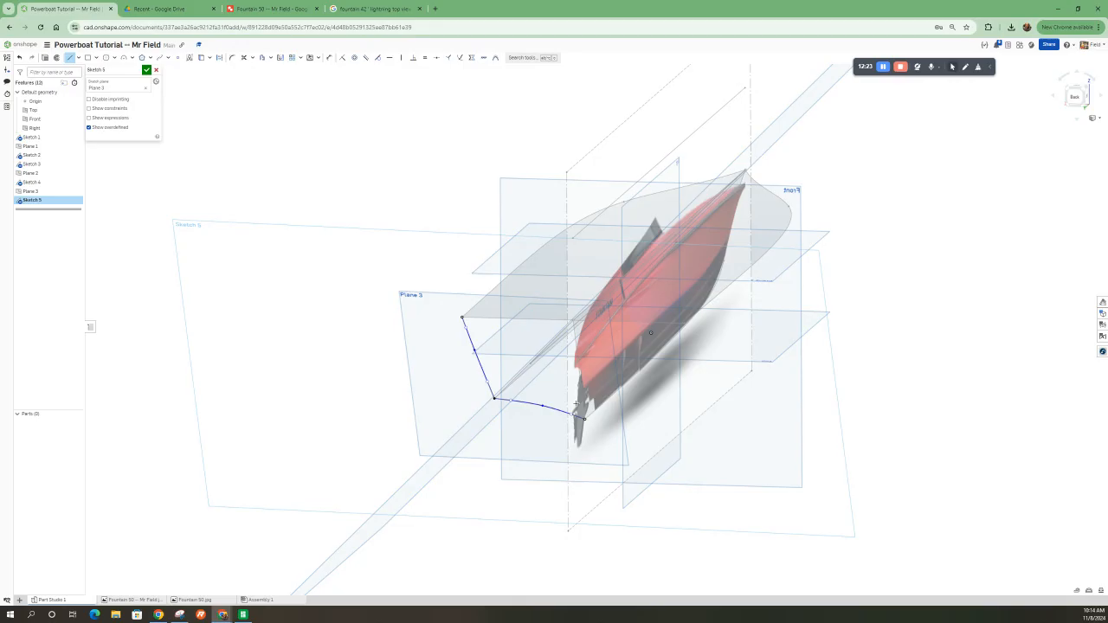
{"action": "left_click", "coordinate": [571, 320]}
{"action": "scroll", "coordinate": [506, 380], "scroll_direction": "up", "scroll_amount": 3}
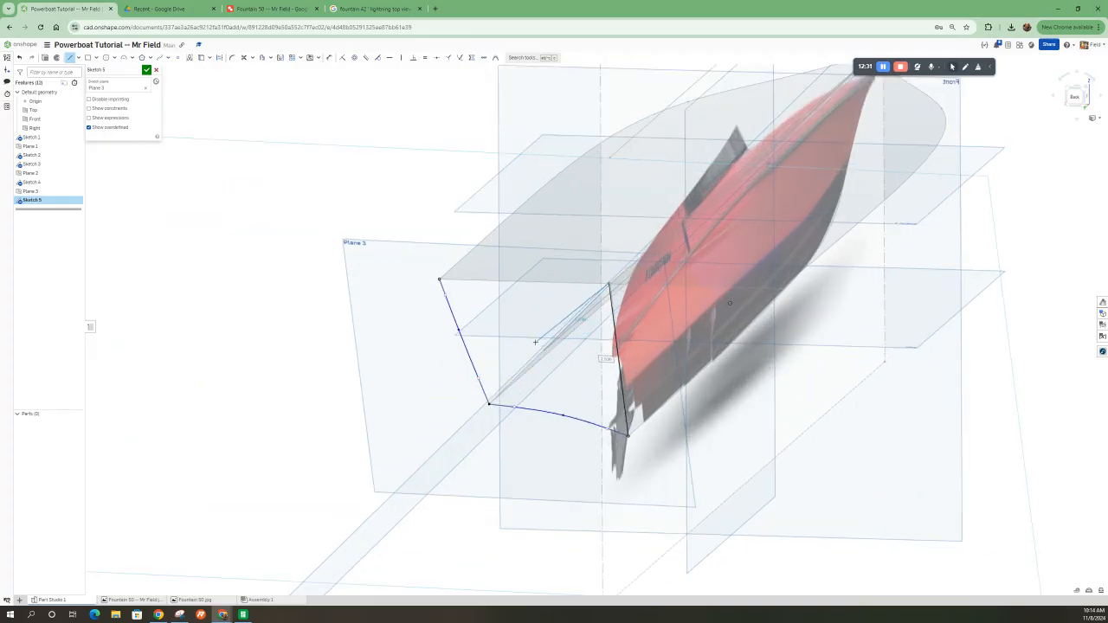
{"action": "right_click_drag", "start_coordinate": [554, 343], "coordinate": [526, 347]}
{"action": "scroll", "coordinate": [532, 331], "scroll_direction": "up", "scroll_amount": 3}
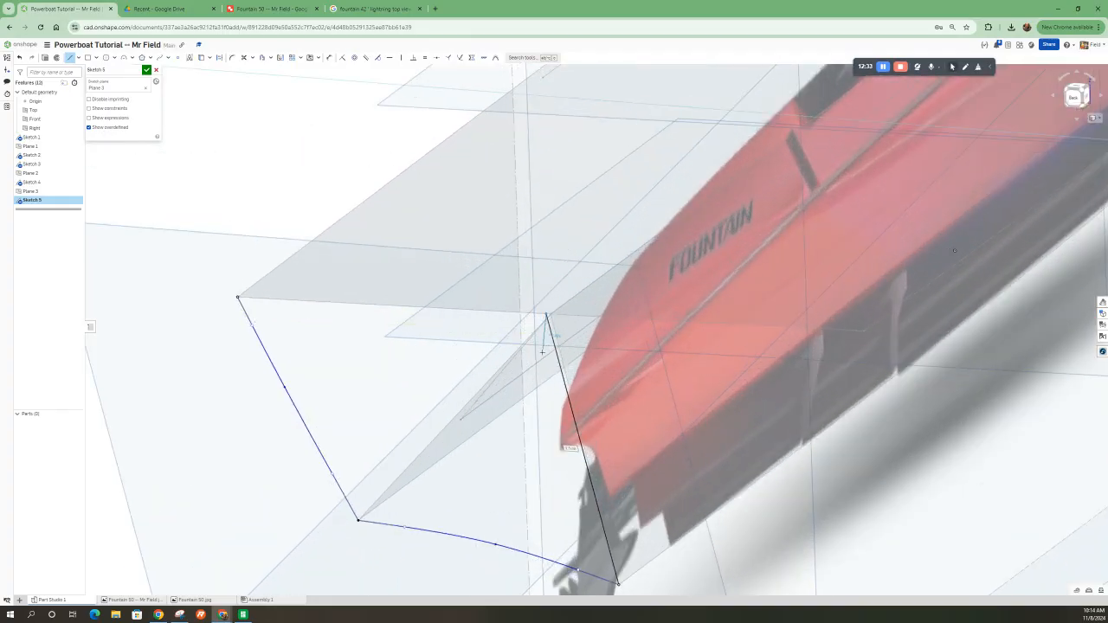
{"action": "key", "text": "Escape"}
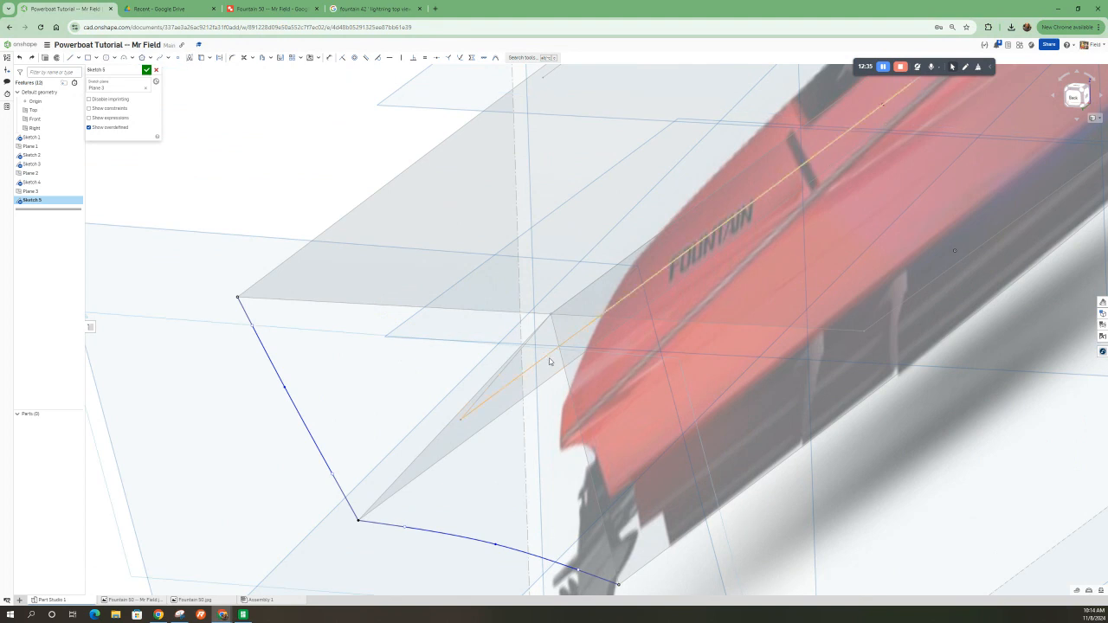
{"action": "left_click", "coordinate": [70, 57]}
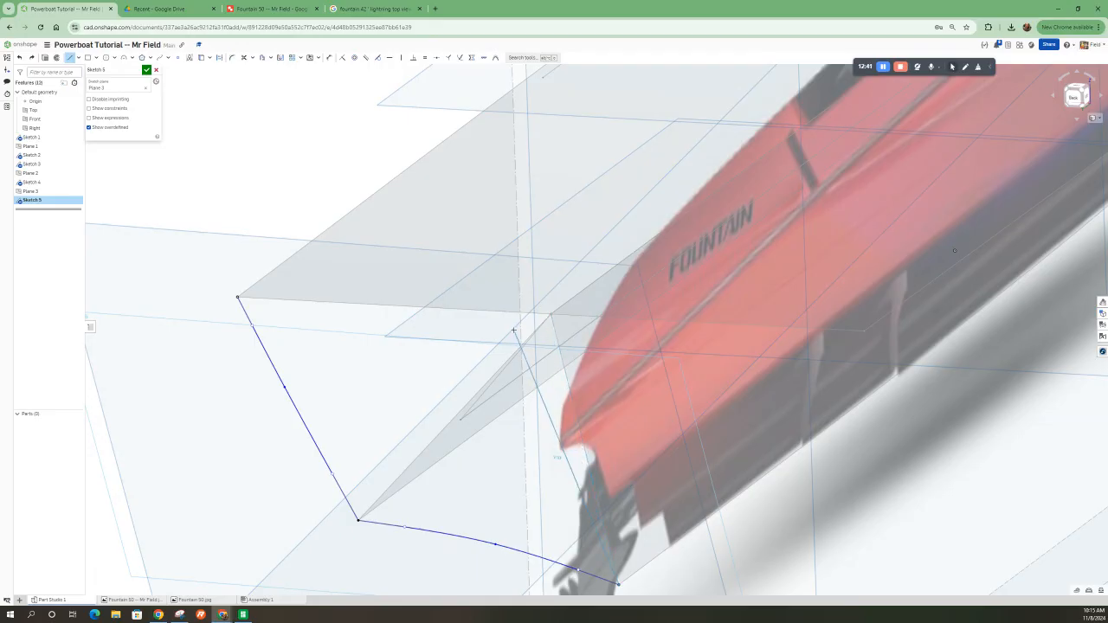
{"action": "key", "text": "Escape"}
{"action": "left_click", "coordinate": [200, 57]}
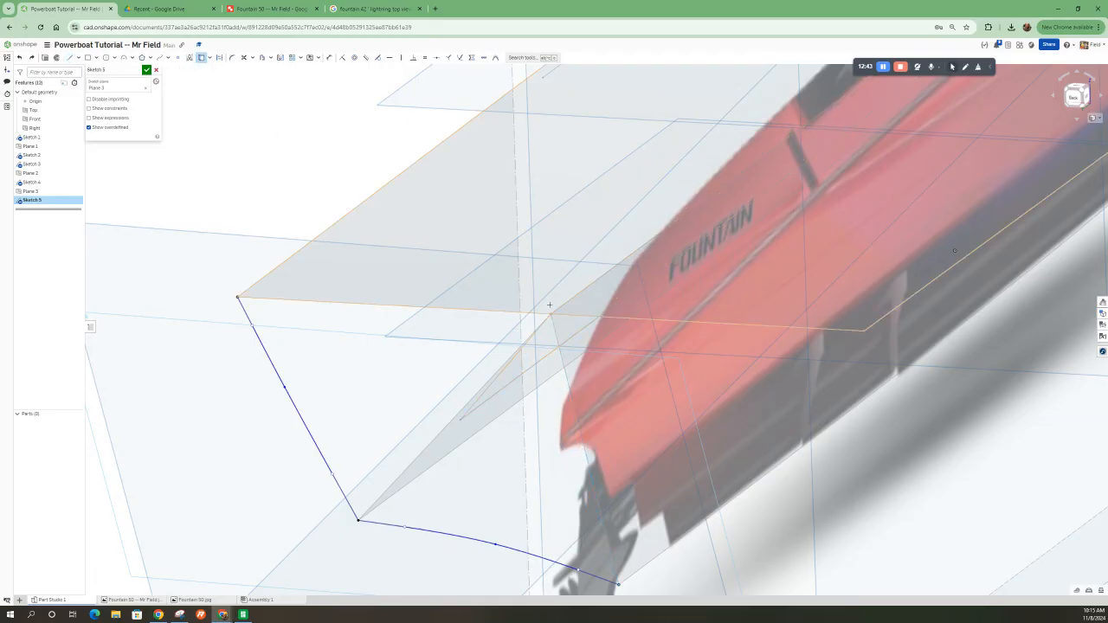
{"action": "mouse_move", "coordinate": [549, 315]}
{"action": "right_mouse_down"}
{"action": "mouse_move", "coordinate": [468, 348]}
{"action": "mouse_move", "coordinate": [518, 322]}
{"action": "right_mouse_up"}
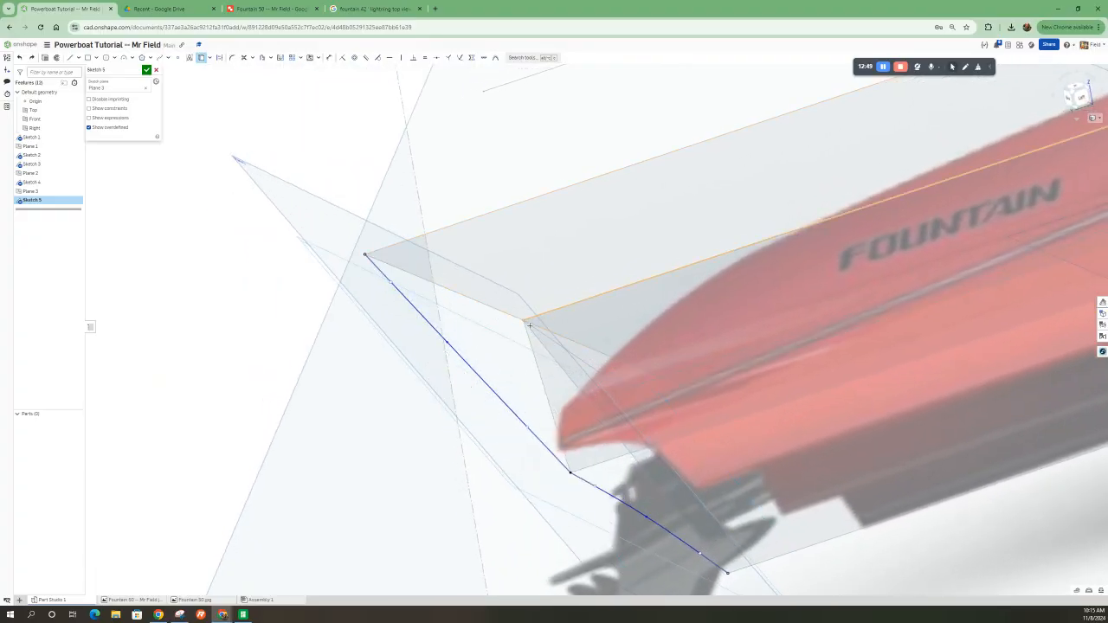
{"action": "mouse_move", "coordinate": [483, 369]}
{"action": "right_mouse_down"}
{"action": "mouse_move", "coordinate": [467, 373]}
{"action": "mouse_move", "coordinate": [495, 378]}
{"action": "right_mouse_up"}
{"action": "mouse_move", "coordinate": [513, 330]}
{"action": "right_mouse_down"}
{"action": "mouse_move", "coordinate": [544, 371]}
{"action": "mouse_move", "coordinate": [541, 415]}
{"action": "mouse_move", "coordinate": [565, 386]}
{"action": "right_mouse_up"}
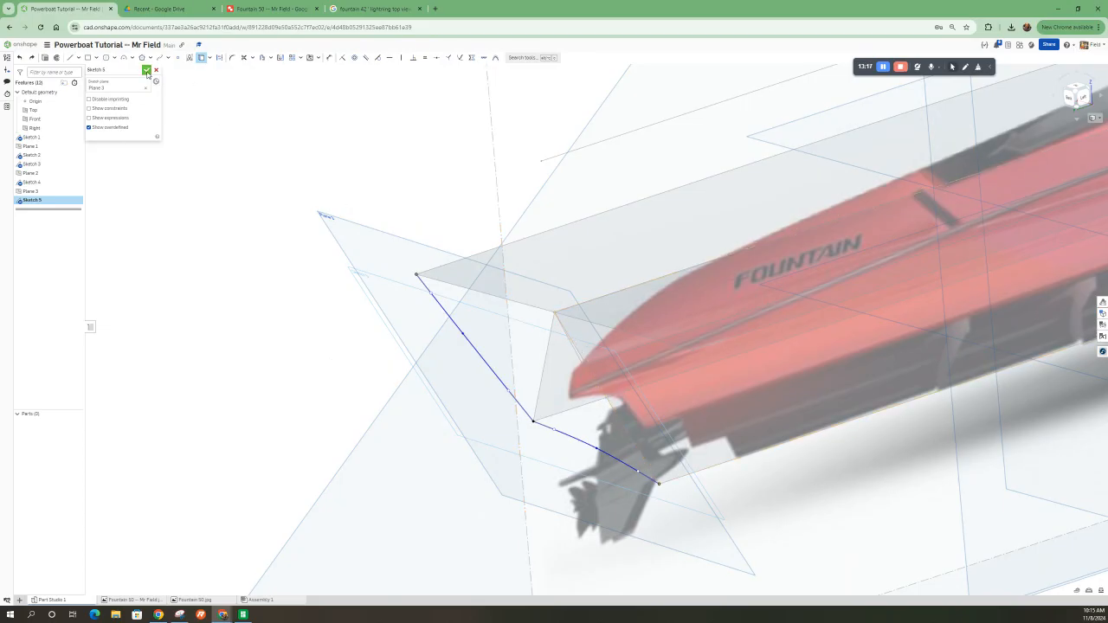
- Finish the transom edge sketch and hide all planes
{"action": "left_click", "coordinate": [147, 73]}
{"action": "right_click_drag", "start_coordinate": [494, 317], "coordinate": [580, 315]}
{"action": "scroll", "coordinate": [498, 319], "scroll_direction": "down", "scroll_amount": 5}
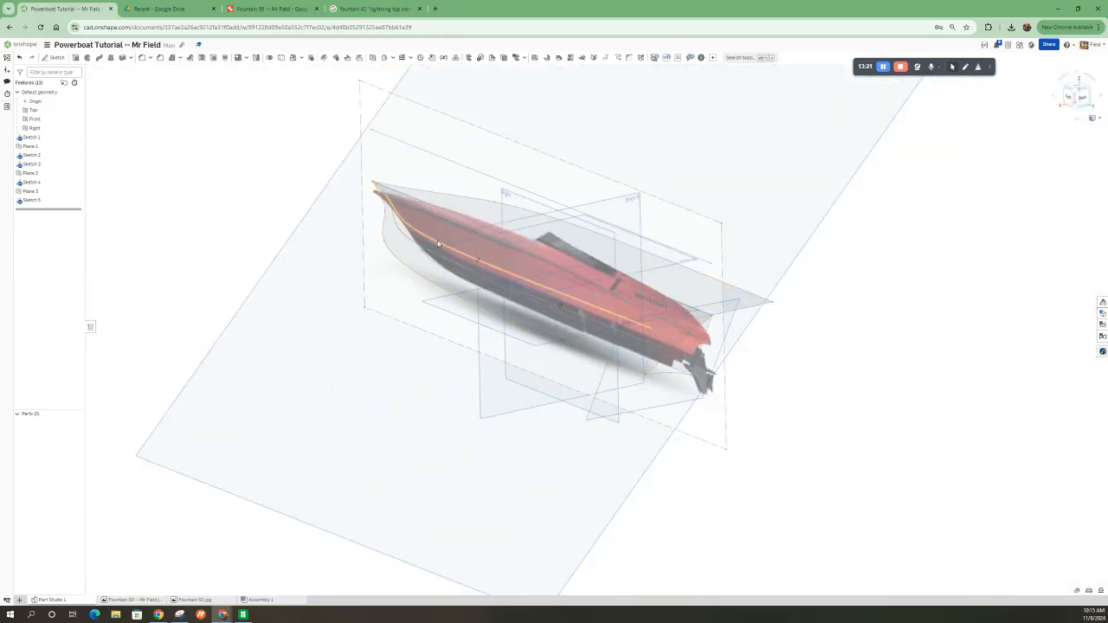
{"action": "left_click", "coordinate": [312, 270]}
{"action": "right_click", "coordinate": [313, 270]}
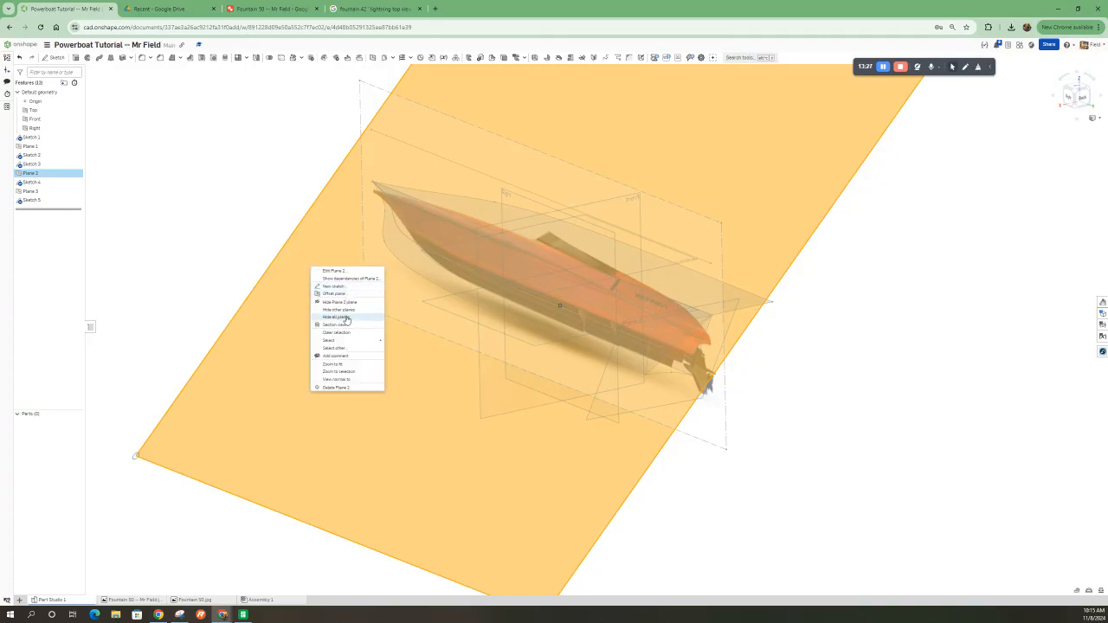
{"action": "left_click", "coordinate": [345, 318]}
{"action": "right_click_drag", "start_coordinate": [346, 317], "coordinate": [541, 287]}
{"action": "mouse_move", "coordinate": [504, 286]}
{"action": "right_mouse_down"}
{"action": "mouse_move", "coordinate": [645, 268]}
{"action": "mouse_move", "coordinate": [666, 275]}
{"action": "mouse_move", "coordinate": [652, 289]}
{"action": "right_mouse_up"}
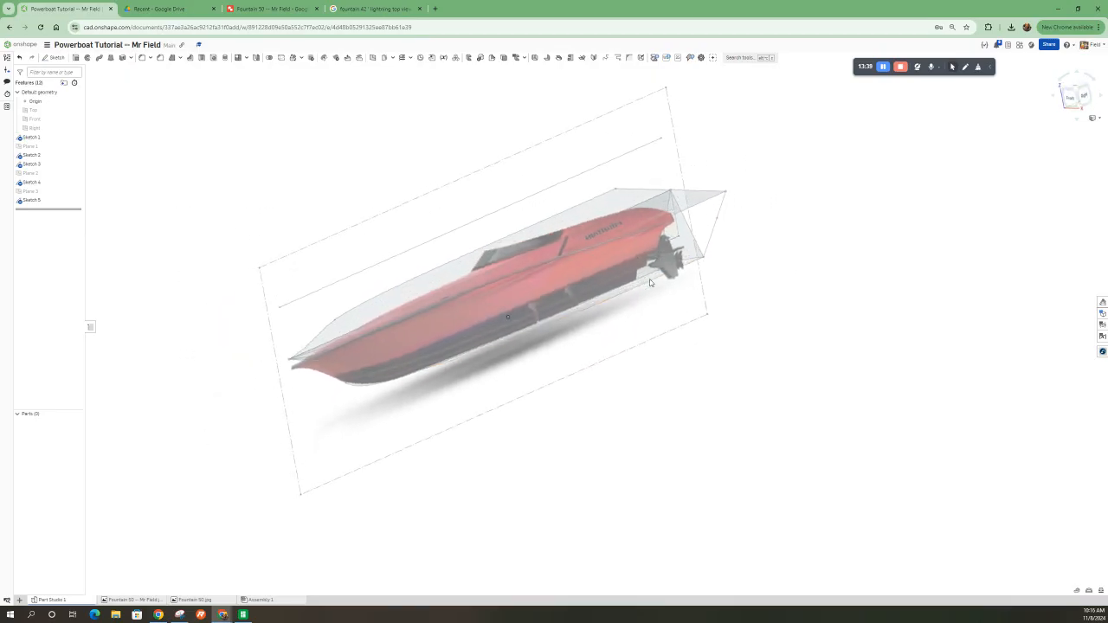
- Hide Sketch 1 with the boat reference image and switch the model display to perspective view
{"action": "left_click", "coordinate": [74, 139]}
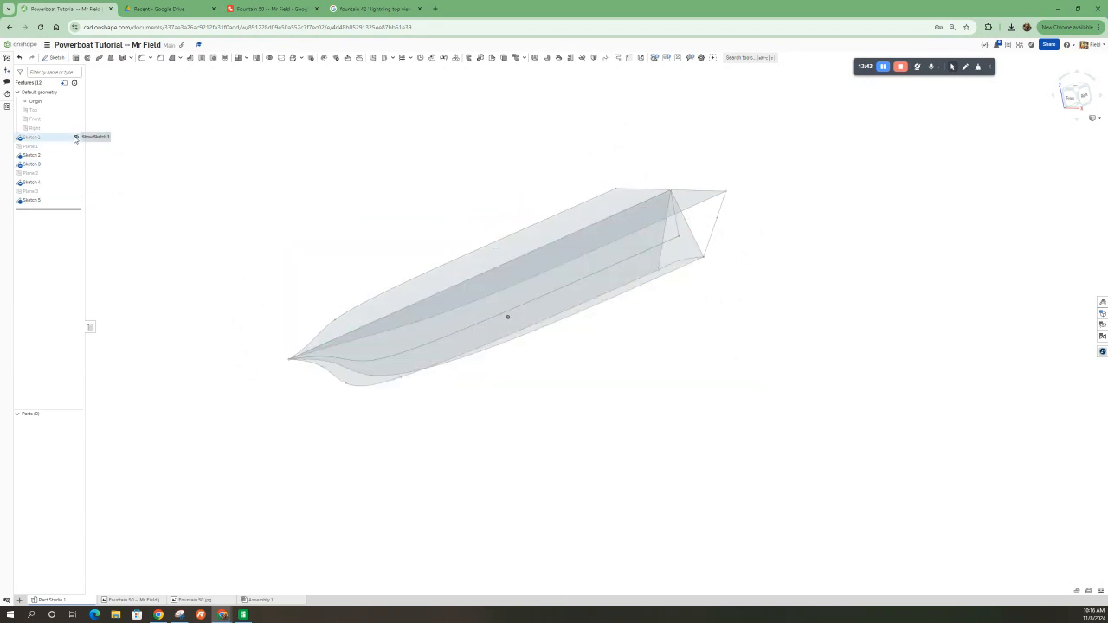
{"action": "mouse_move", "coordinate": [244, 257]}
{"action": "right_mouse_down"}
{"action": "mouse_move", "coordinate": [280, 269]}
{"action": "mouse_move", "coordinate": [629, 255]}
{"action": "right_mouse_up"}
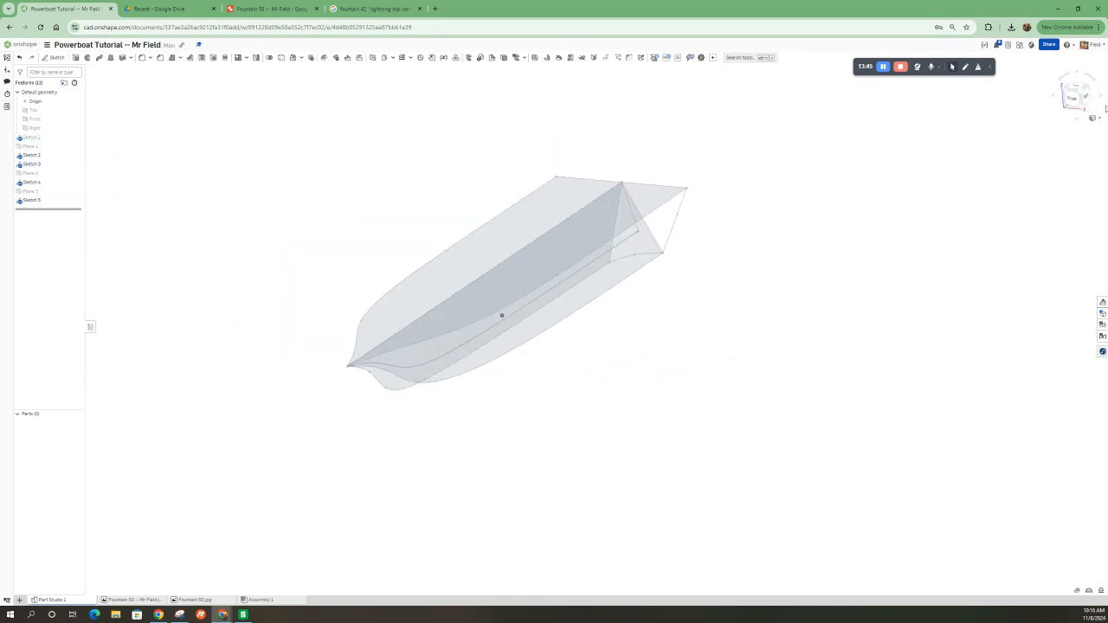
{"action": "left_click", "coordinate": [1094, 118]}
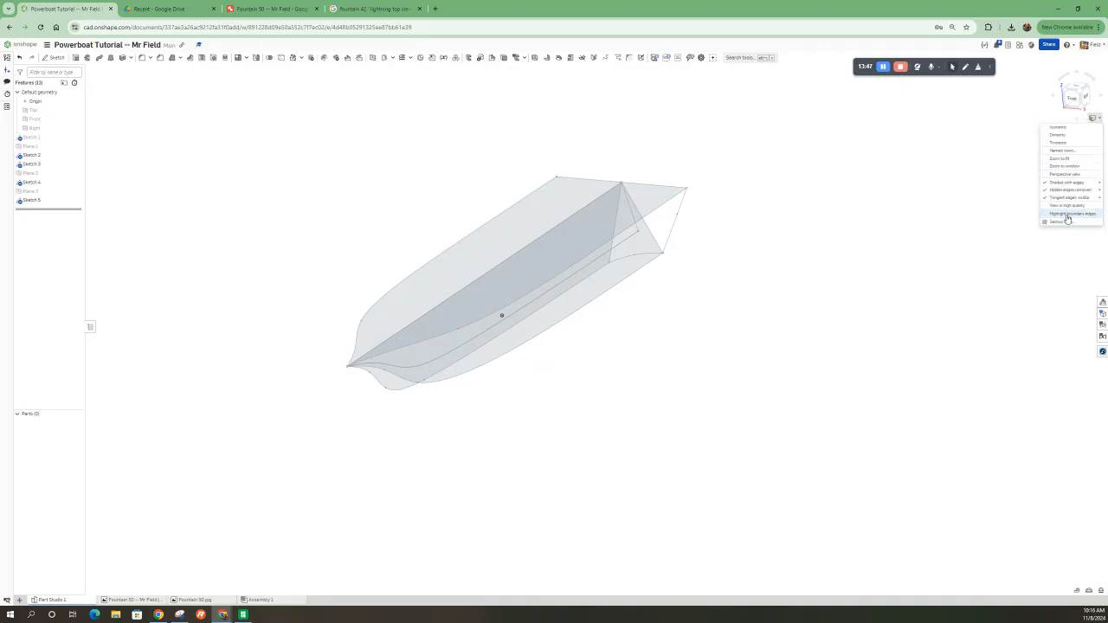
{"action": "left_click", "coordinate": [1063, 175]}
{"action": "right_click_drag", "start_coordinate": [336, 380], "coordinate": [414, 343]}
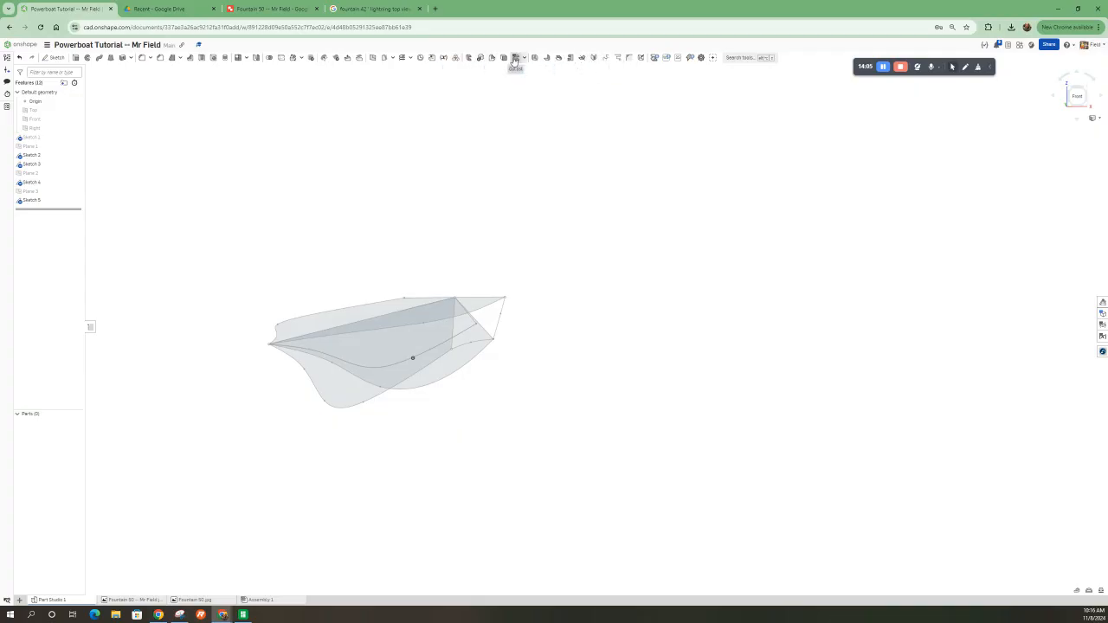
- Create a new Fill surface for the hull bottom, bounded by the keel curve, the angled profile and the lower transom spline
{"action": "left_click", "coordinate": [411, 59]}
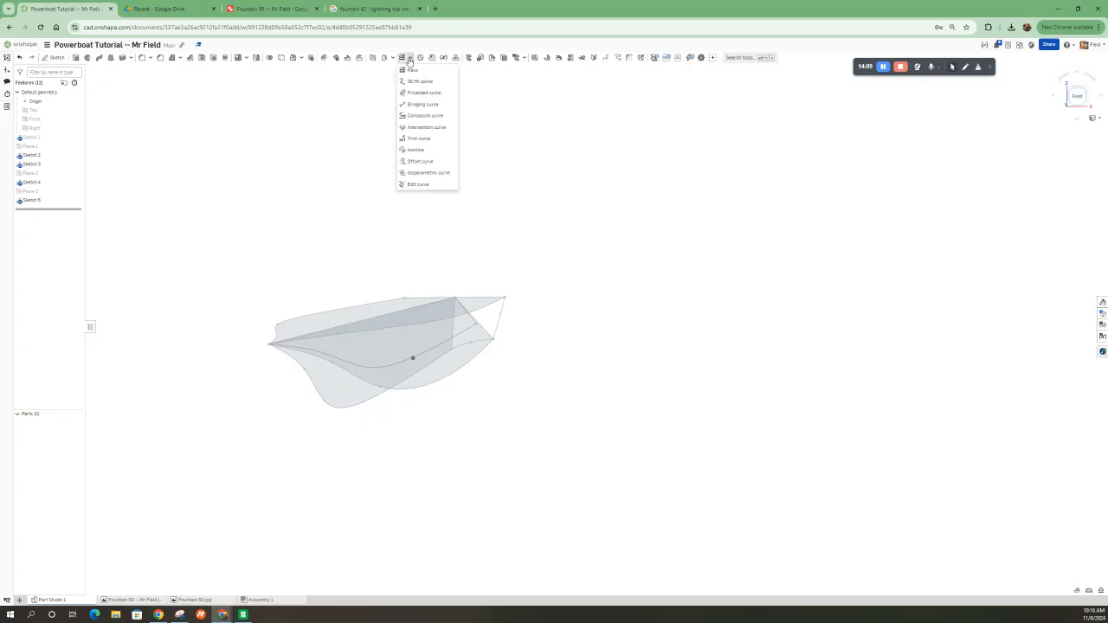
{"action": "left_click", "coordinate": [392, 58]}
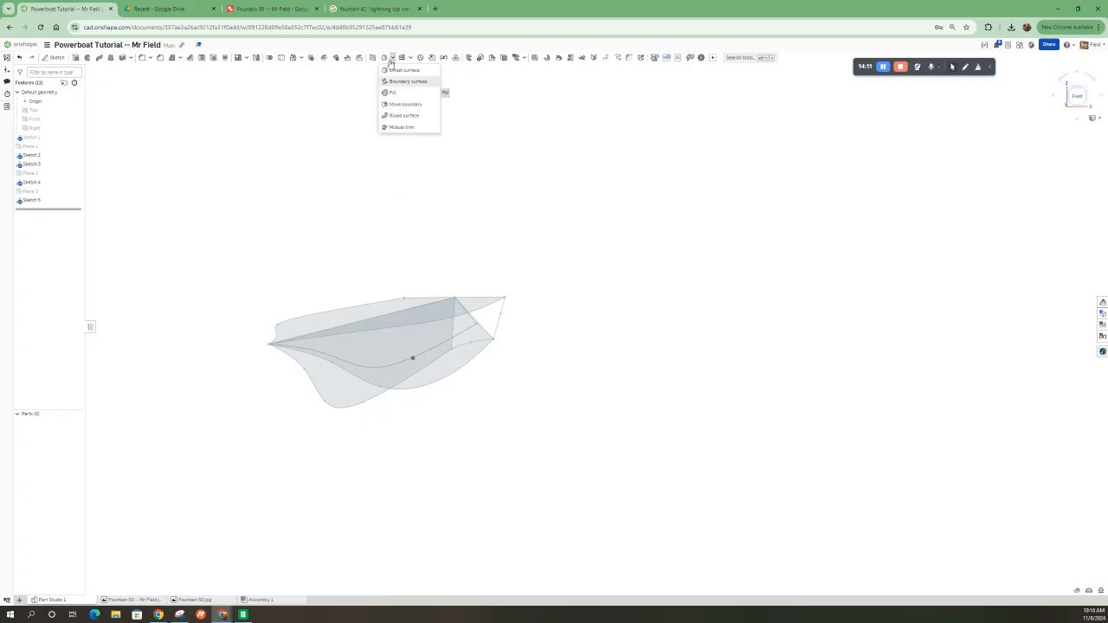
{"action": "left_click", "coordinate": [392, 93]}
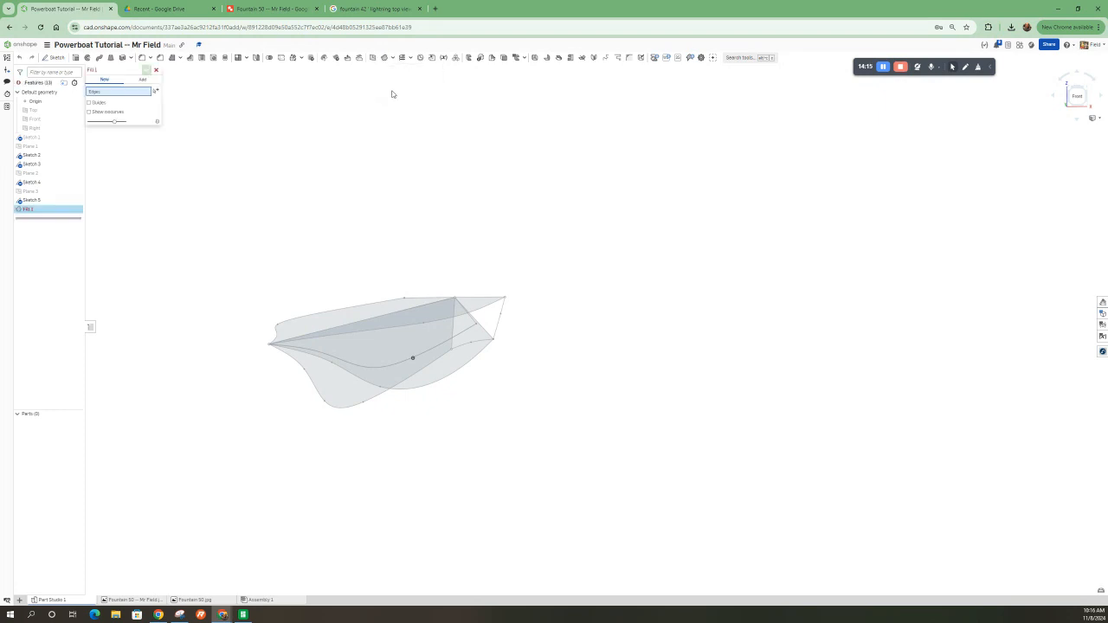
{"action": "left_click", "coordinate": [324, 401]}
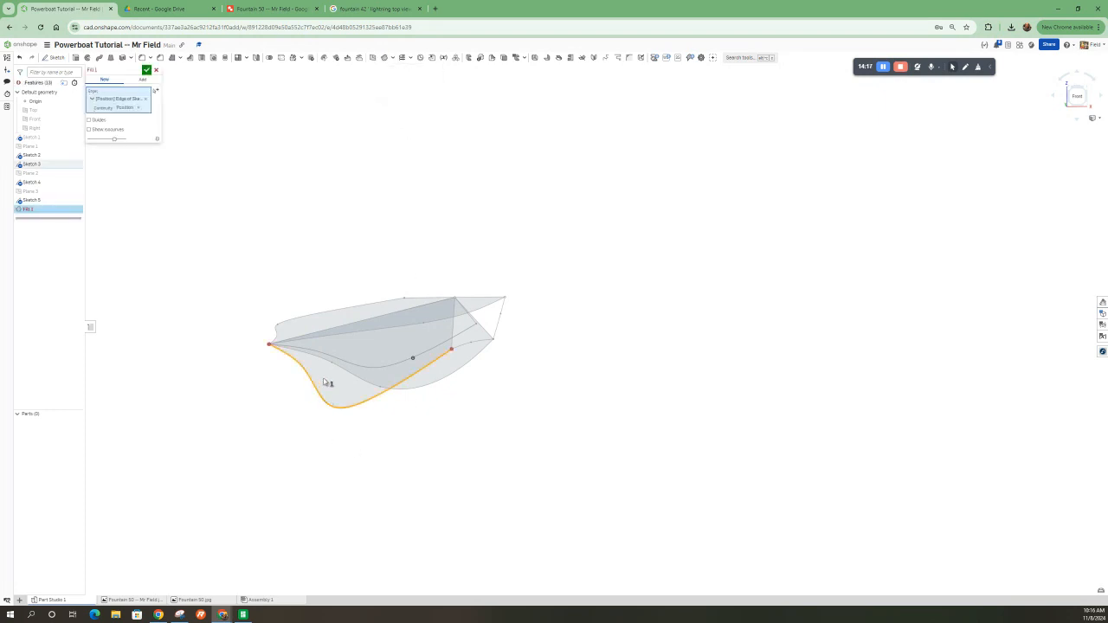
{"action": "left_click", "coordinate": [317, 356]}
{"action": "right_click_drag", "start_coordinate": [367, 356], "coordinate": [480, 426]}
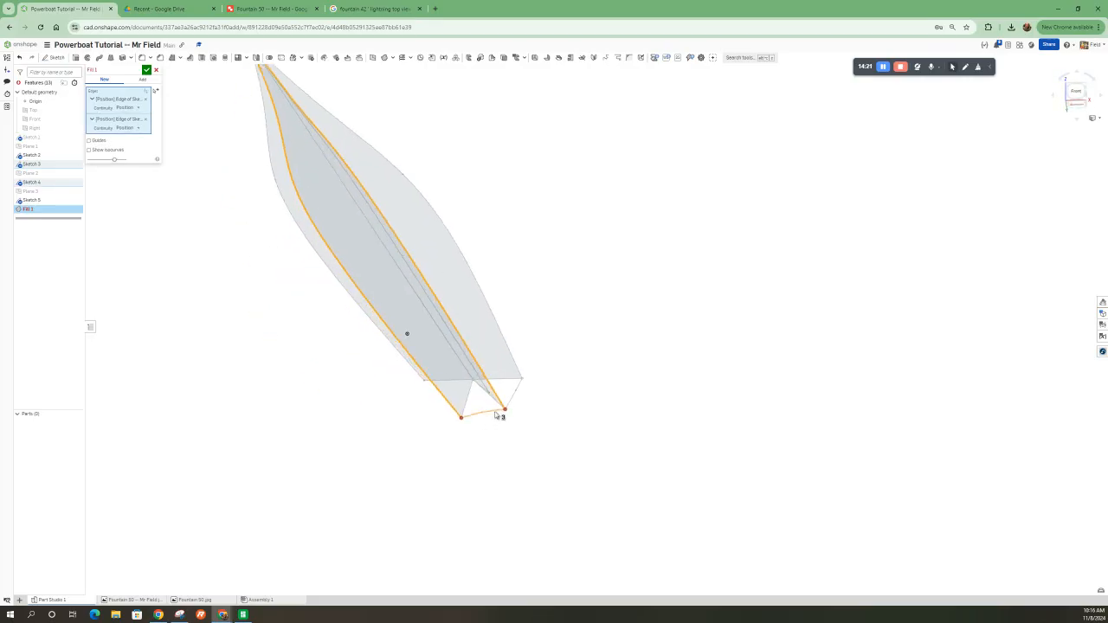
{"action": "left_click", "coordinate": [496, 415]}
{"action": "right_click_drag", "start_coordinate": [320, 266], "coordinate": [267, 259]}
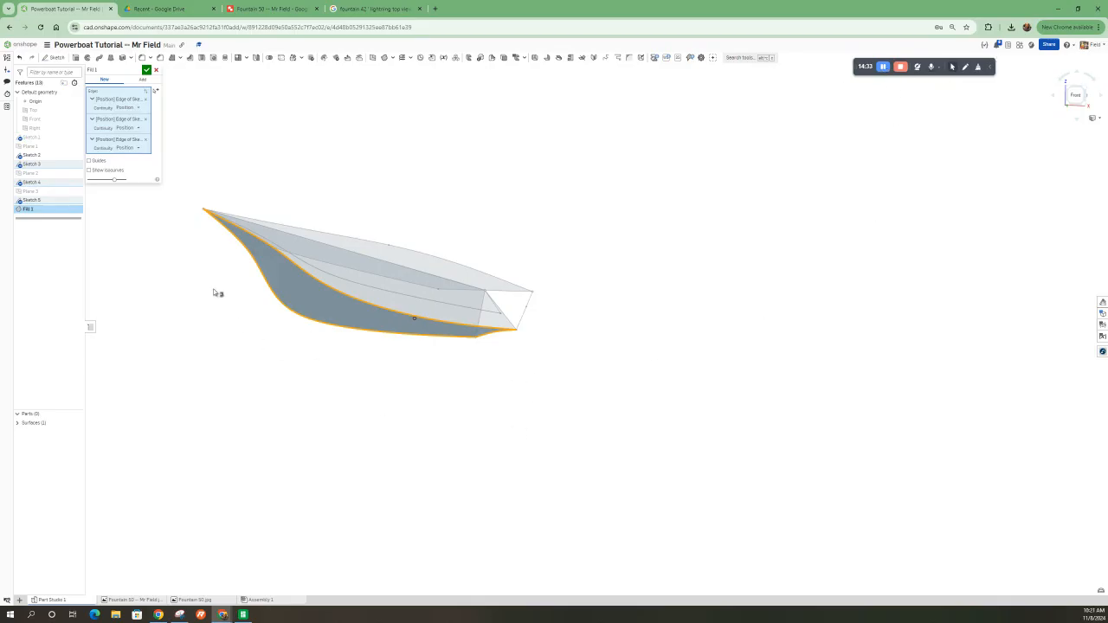
{"action": "right_click_drag", "start_coordinate": [213, 293], "coordinate": [270, 275]}
{"action": "right_click_drag", "start_coordinate": [385, 321], "coordinate": [534, 348]}
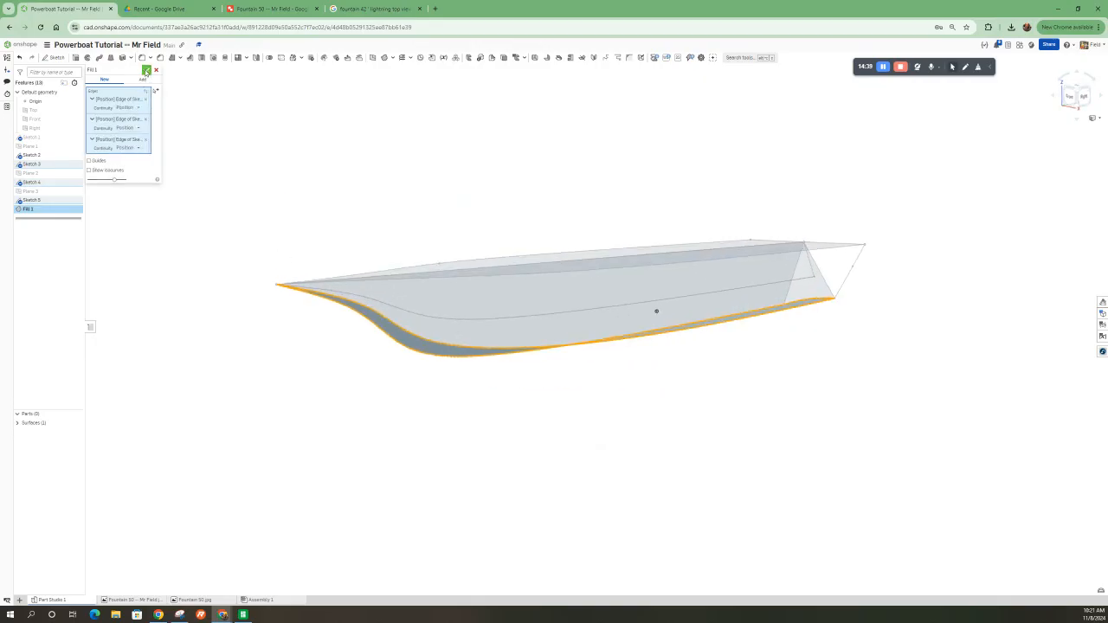
{"action": "left_click", "coordinate": [147, 70]}
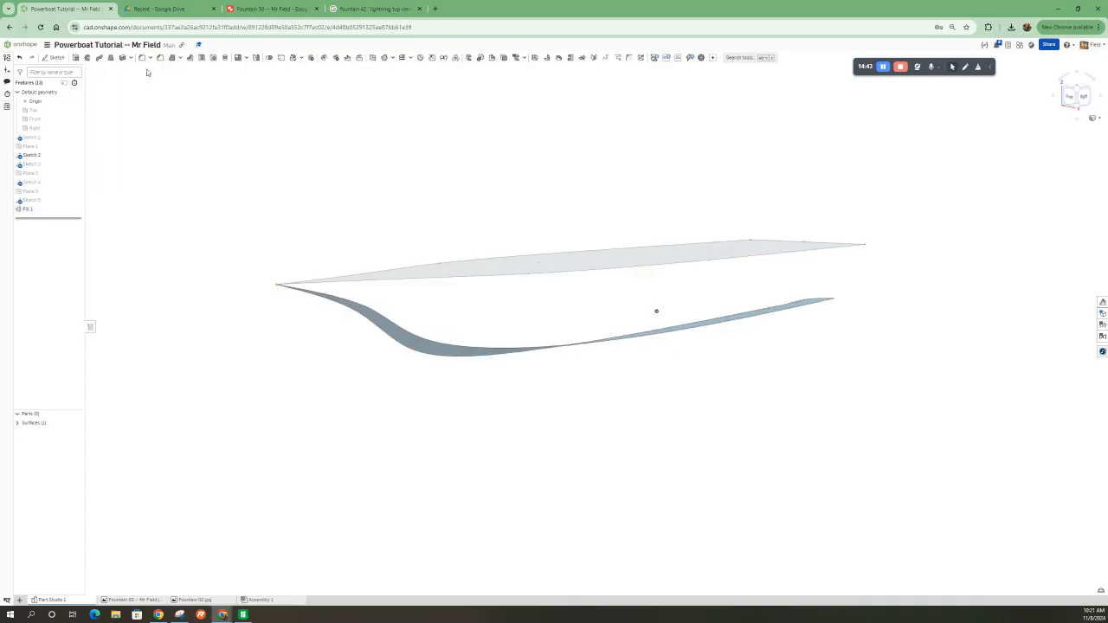
- Show Sketch 5, Sketch 4 and Sketch 3 again
{"action": "right_click_drag", "start_coordinate": [582, 280], "coordinate": [549, 270]}
{"action": "mouse_move", "coordinate": [77, 198]}
{"action": "left_click", "coordinate": [77, 201]}
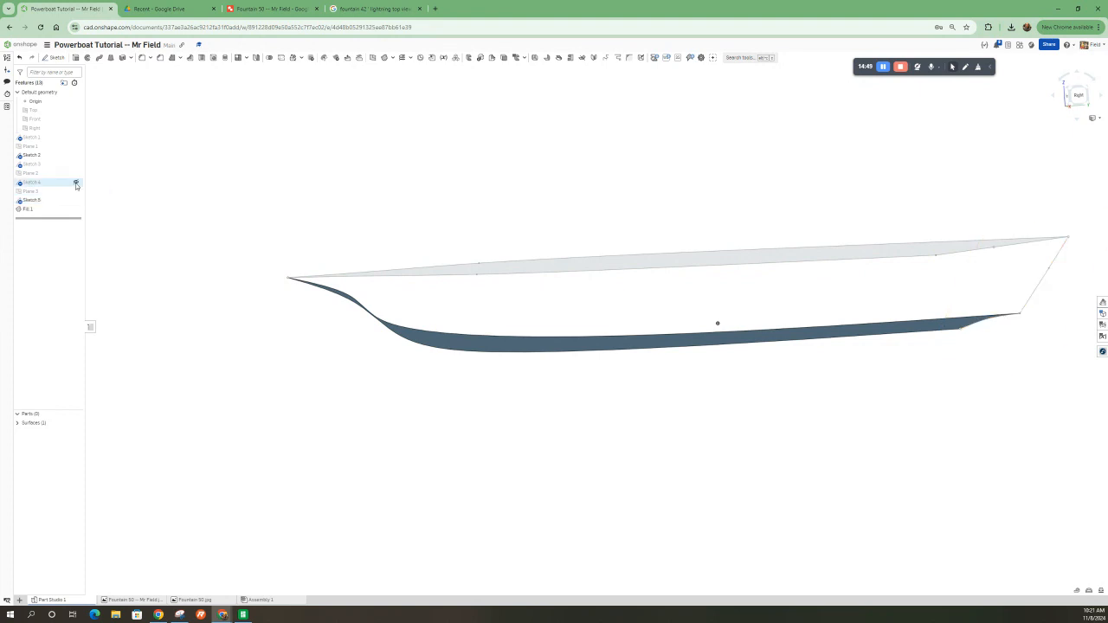
{"action": "left_click", "coordinate": [76, 184]}
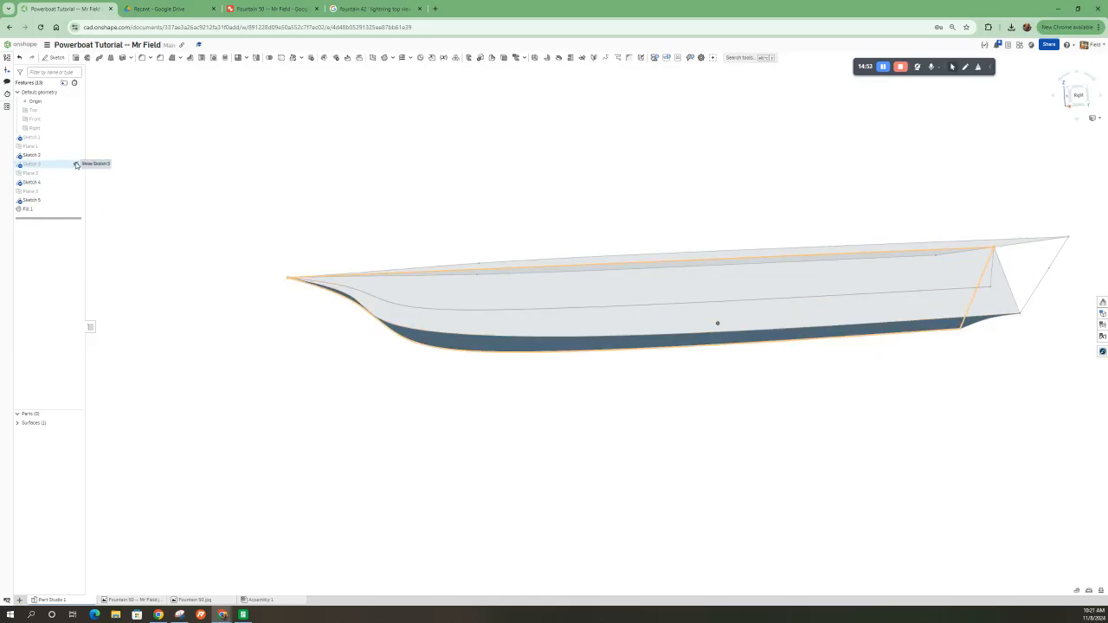
{"action": "left_click", "coordinate": [76, 165]}
{"action": "mouse_move", "coordinate": [240, 221]}
{"action": "right_mouse_down"}
{"action": "mouse_move", "coordinate": [287, 240]}
{"action": "mouse_move", "coordinate": [293, 230]}
{"action": "mouse_move", "coordinate": [277, 233]}
{"action": "mouse_move", "coordinate": [426, 198]}
{"action": "right_mouse_up"}
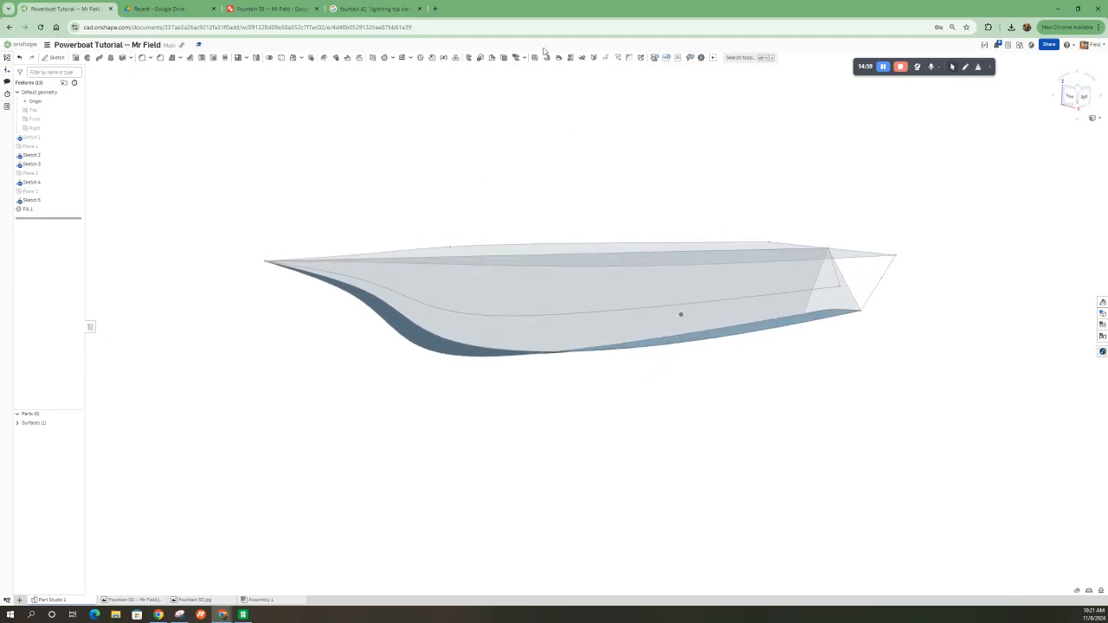
- Fill the hull side between the angled profile, the upper transom spline and the deck outline, adding it with Merge with all
{"action": "left_click", "coordinate": [383, 58]}
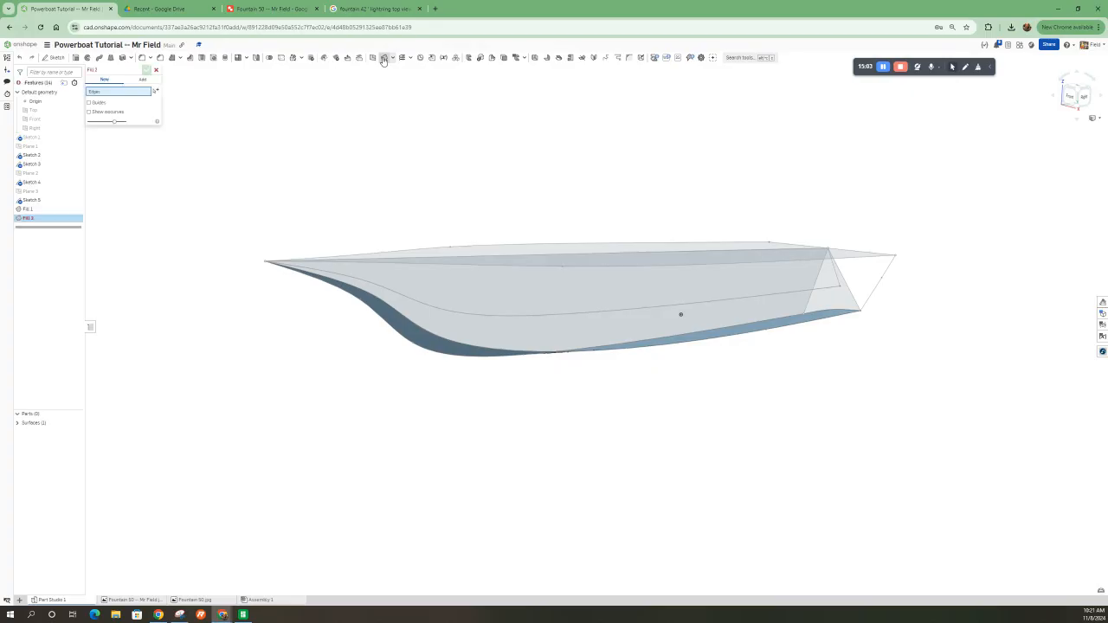
{"action": "right_click_drag", "start_coordinate": [803, 327], "coordinate": [846, 314]}
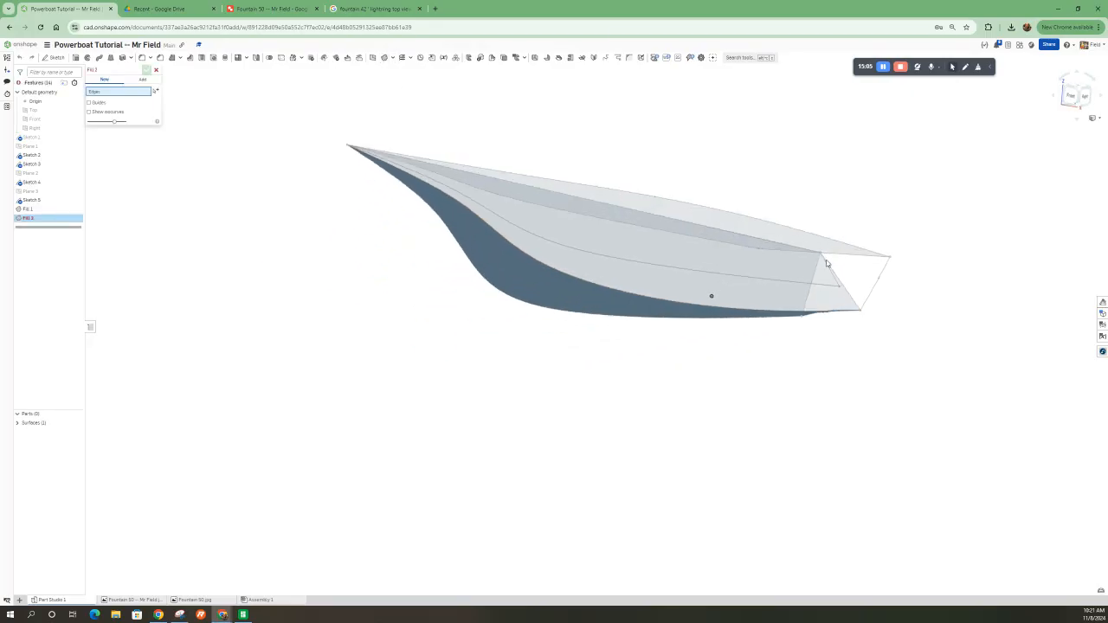
{"action": "left_click", "coordinate": [846, 314]}
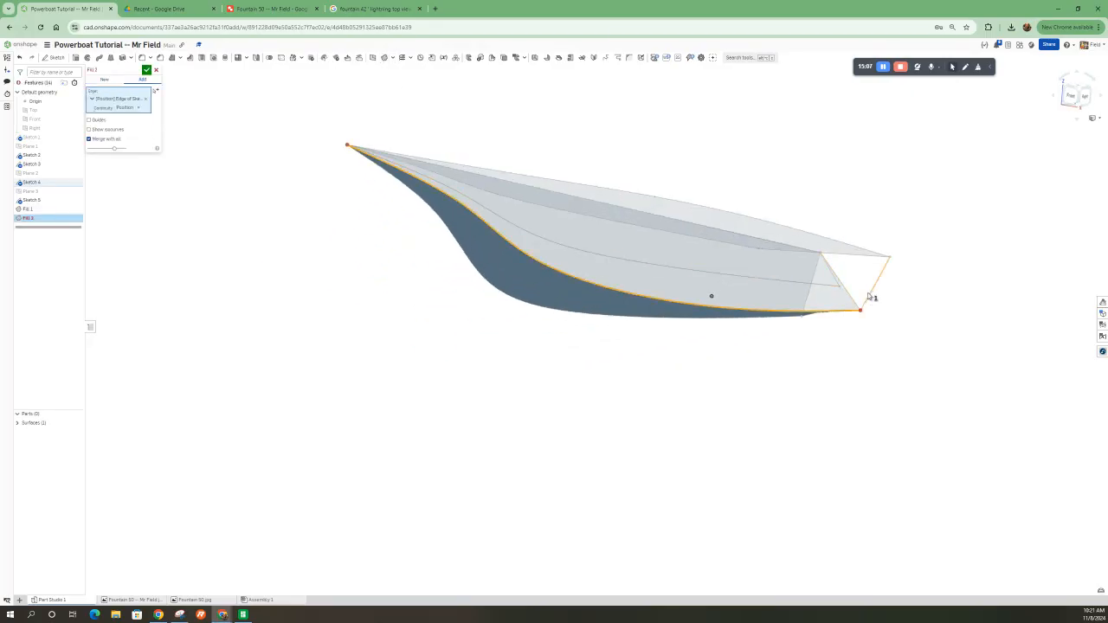
{"action": "left_click", "coordinate": [868, 296]}
{"action": "left_click", "coordinate": [841, 246]}
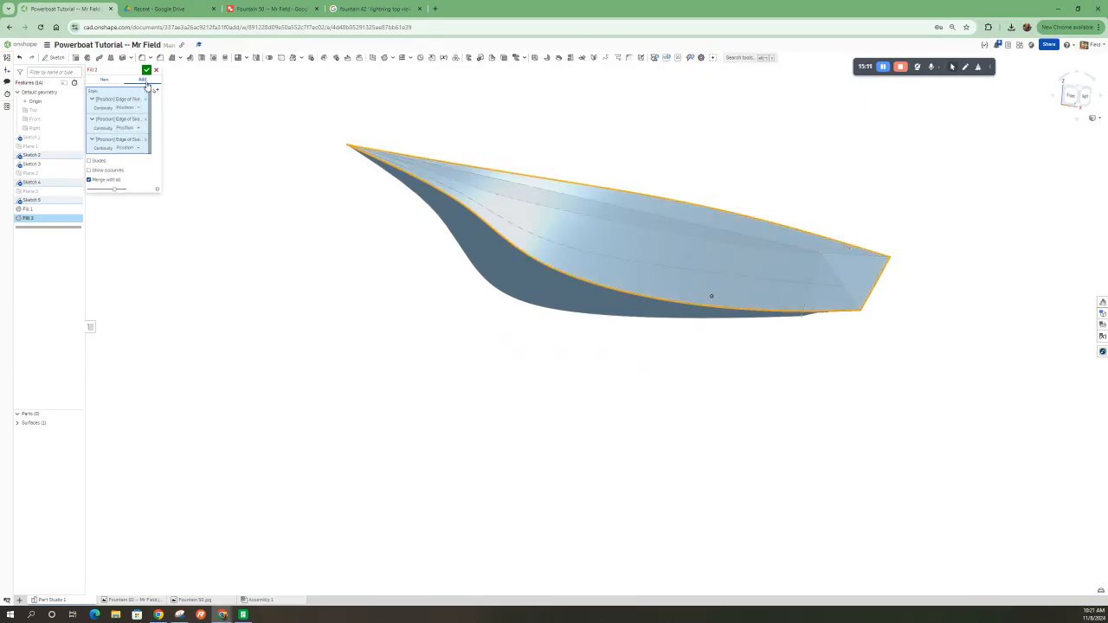
{"action": "right_click_drag", "start_coordinate": [685, 301], "coordinate": [640, 289]}
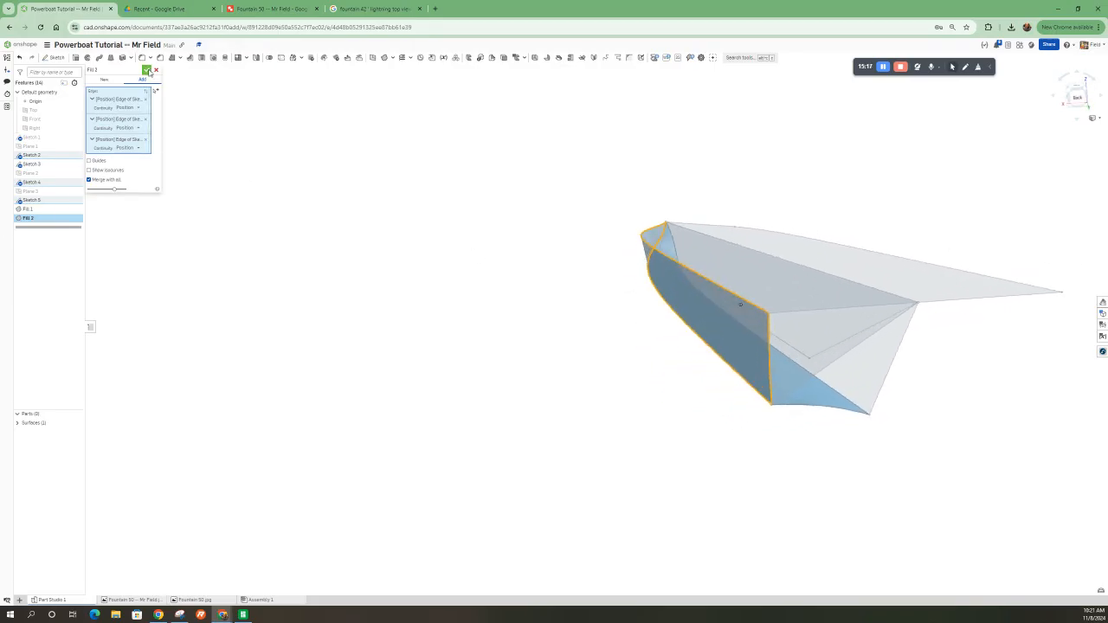
{"action": "left_click", "coordinate": [148, 70]}
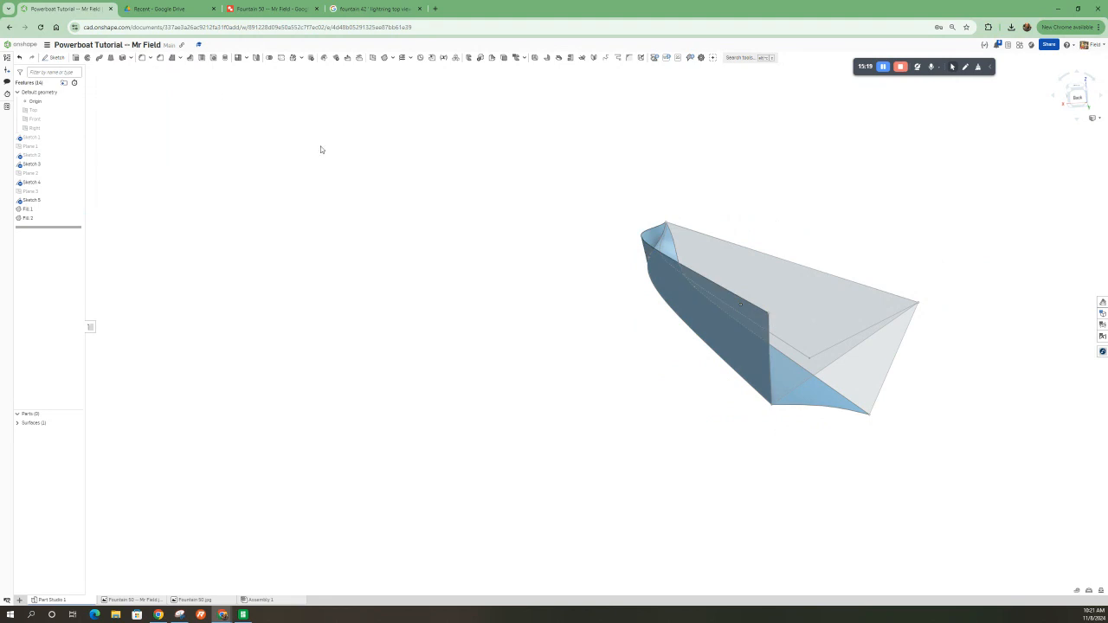
{"action": "scroll", "coordinate": [920, 311], "scroll_direction": "down", "scroll_amount": 5}
{"action": "scroll", "coordinate": [843, 340], "scroll_direction": "down", "scroll_amount": 1}
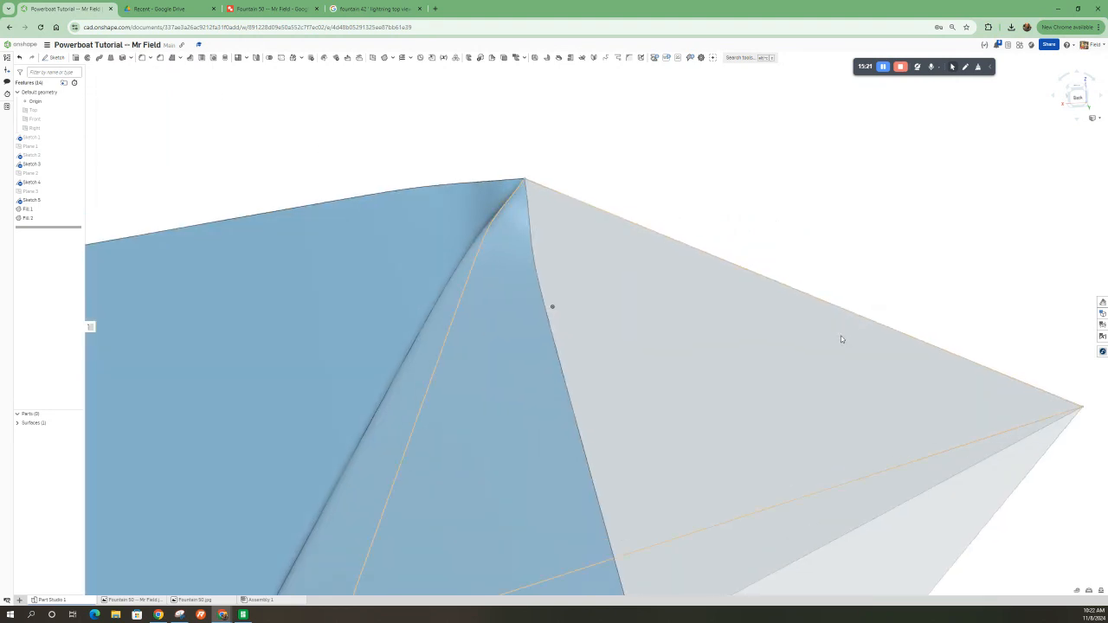
{"action": "scroll", "coordinate": [840, 337], "scroll_direction": "up", "scroll_amount": 5}
{"action": "right_click_drag", "start_coordinate": [814, 372], "coordinate": [875, 355]}
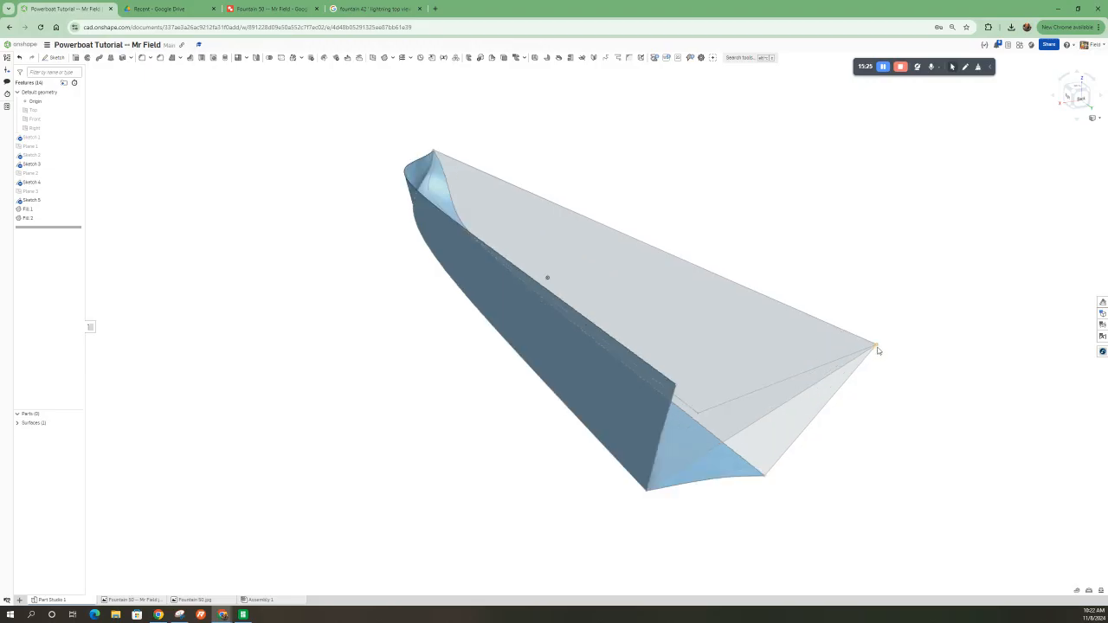
{"action": "mouse_move", "coordinate": [771, 416]}
{"action": "right_mouse_down"}
{"action": "mouse_move", "coordinate": [793, 418]}
{"action": "mouse_move", "coordinate": [770, 405]}
{"action": "right_mouse_up"}
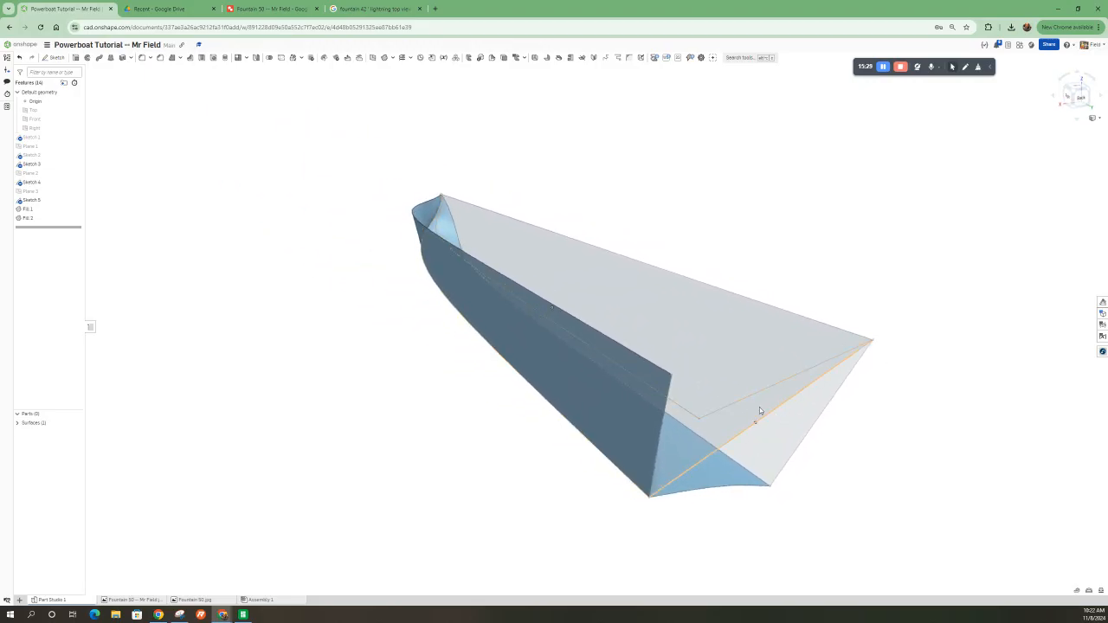
- Create a three-point plane through the transom's centreline deck vertex, outer upper corner and lower keel vertex
{"action": "left_click", "coordinate": [373, 57]}
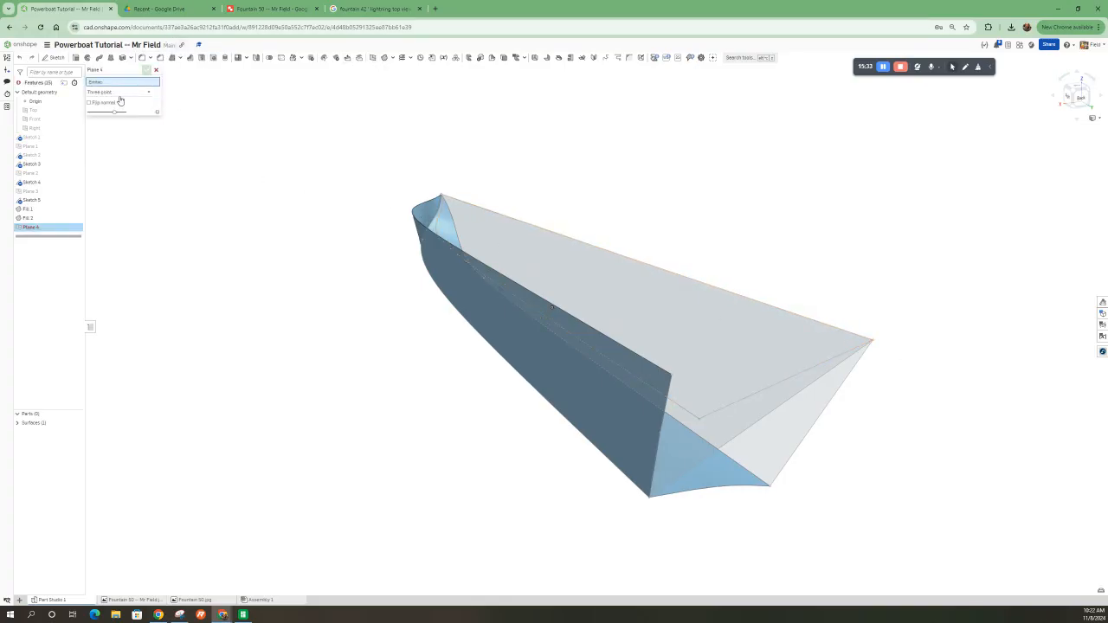
{"action": "left_click", "coordinate": [872, 343]}
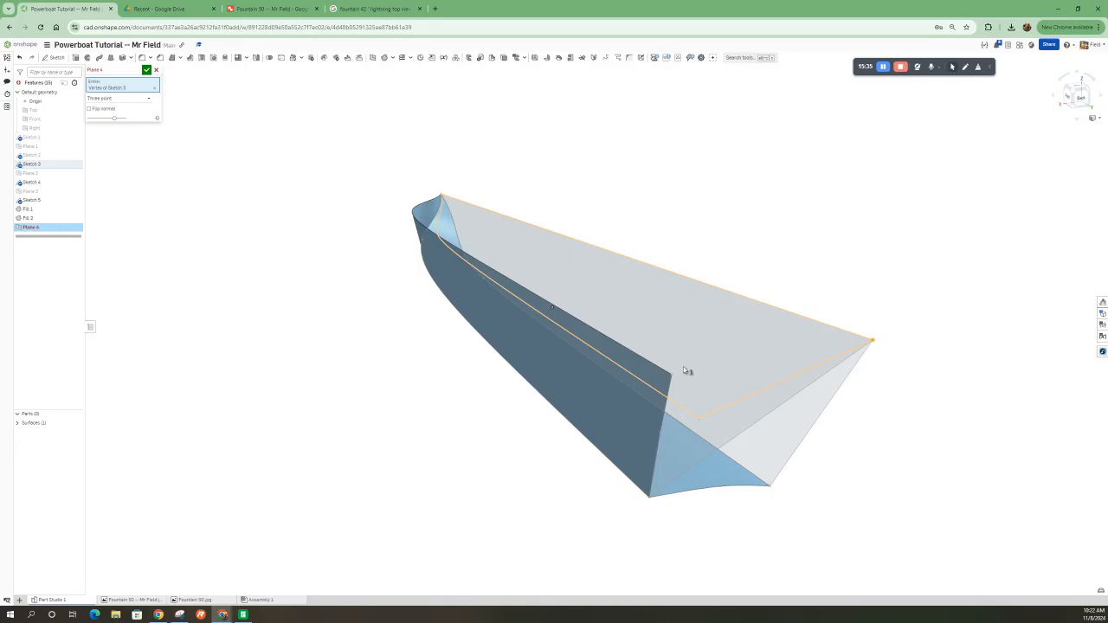
{"action": "left_click", "coordinate": [673, 377]}
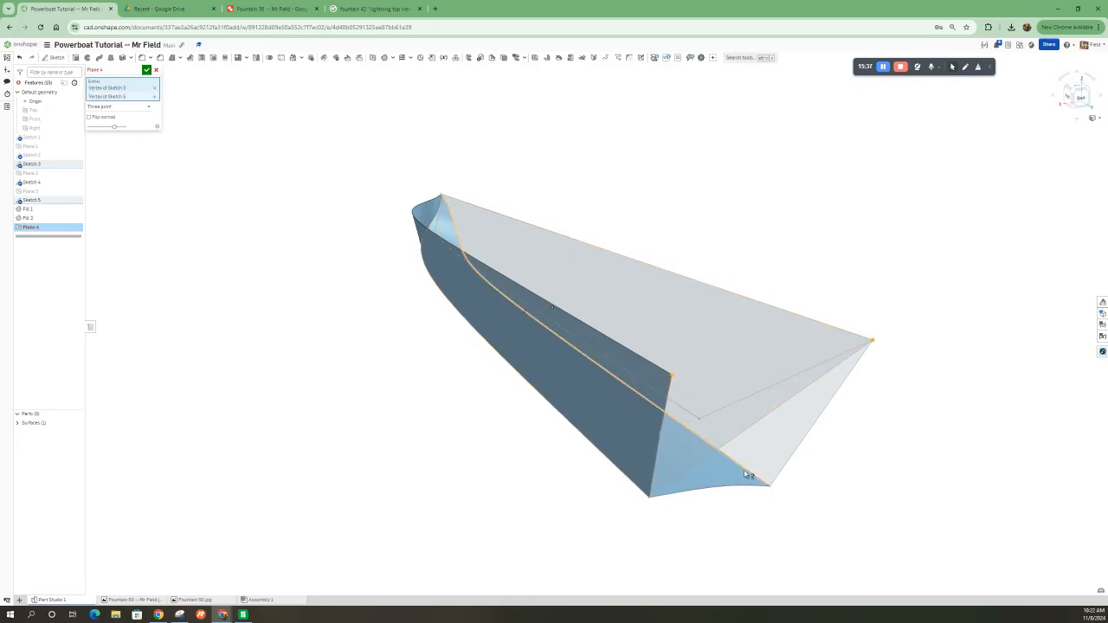
{"action": "key", "text": "shift+4"}
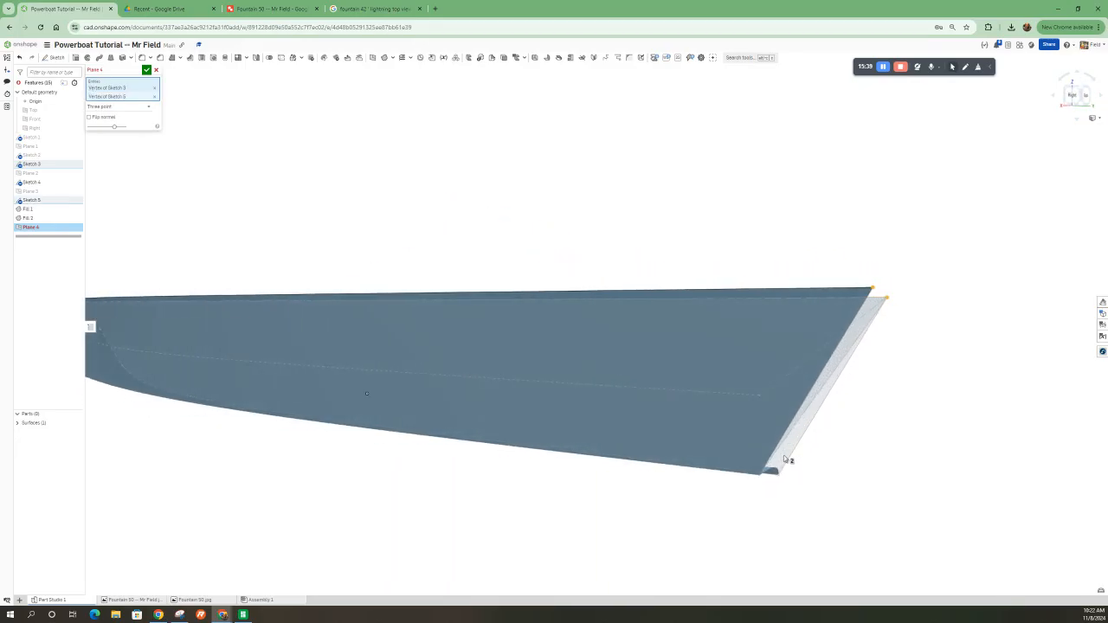
{"action": "left_click", "coordinate": [779, 478]}
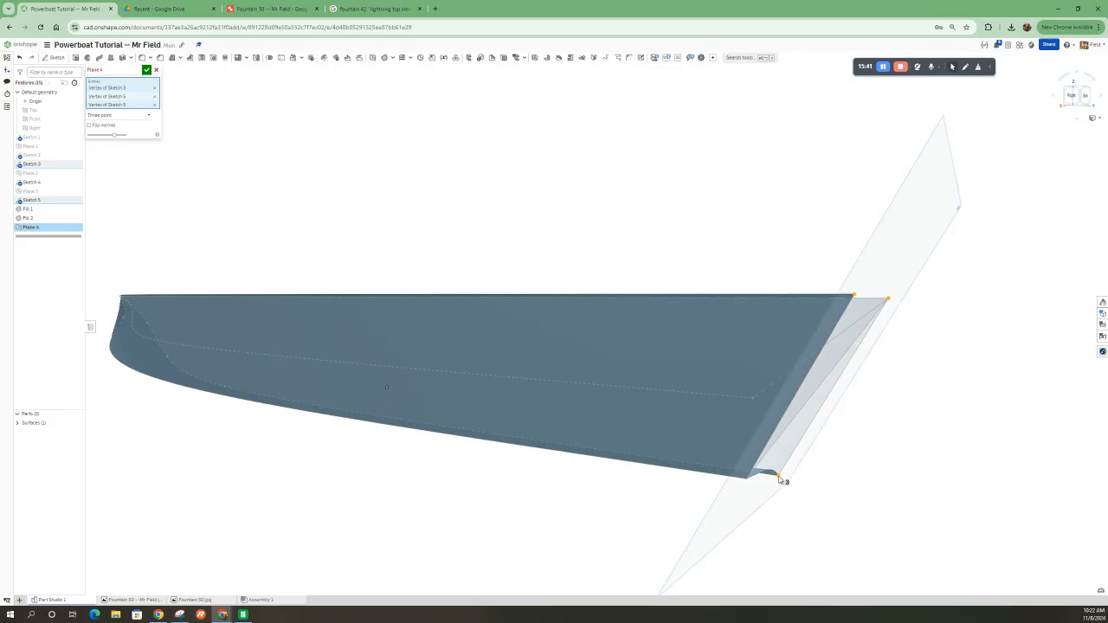
{"action": "left_click", "coordinate": [146, 69]}
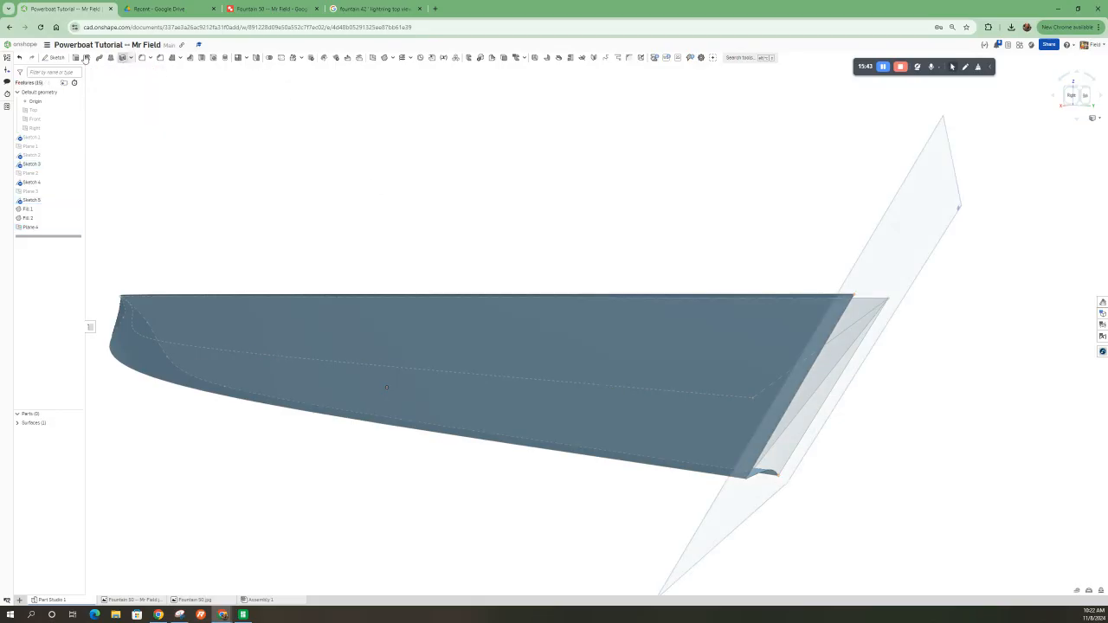
- Sketch a line on the new transom plane joining the outer upper corner to the centreline deck vertex
{"action": "left_click", "coordinate": [54, 57]}
{"action": "right_click_drag", "start_coordinate": [663, 254], "coordinate": [855, 246]}
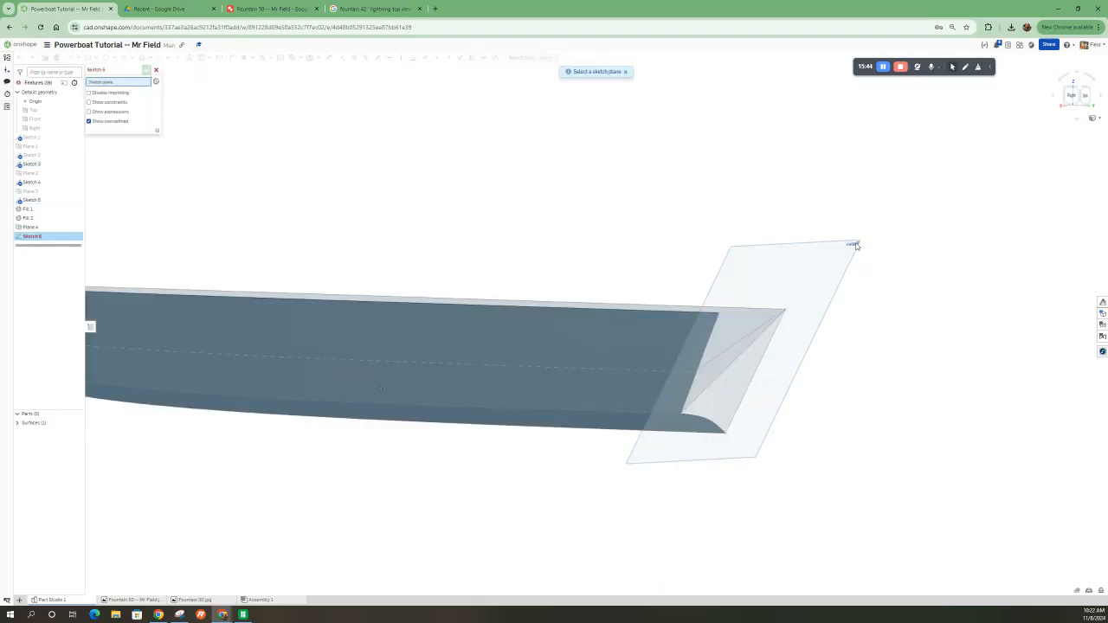
{"action": "left_click", "coordinate": [746, 287]}
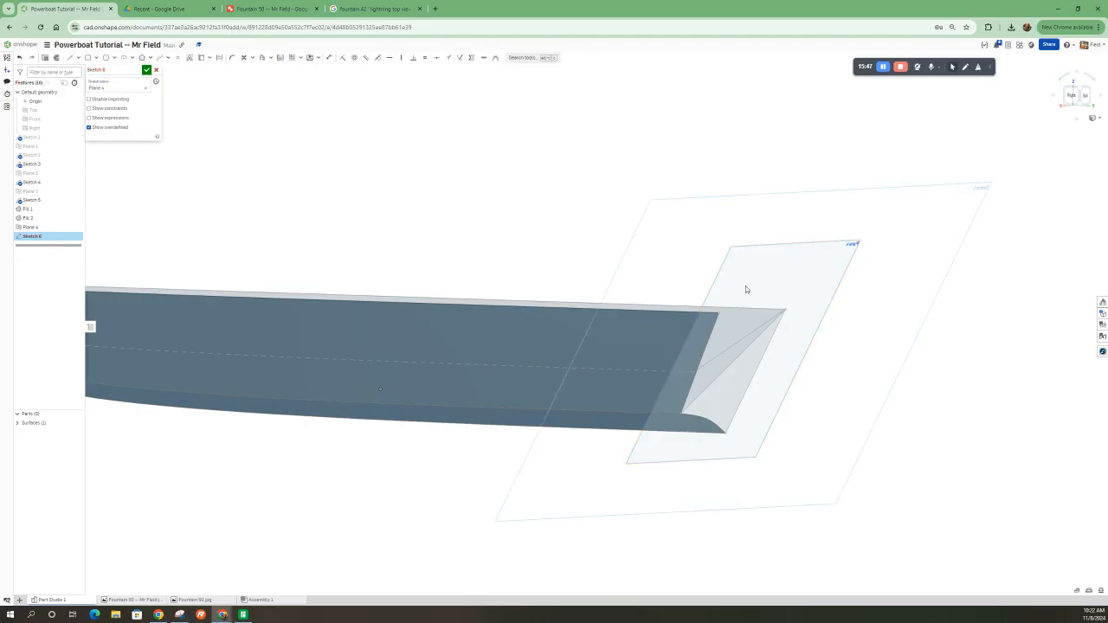
{"action": "left_click", "coordinate": [71, 59]}
{"action": "scroll", "coordinate": [785, 309], "scroll_direction": "up", "scroll_amount": 3}
{"action": "left_click", "coordinate": [747, 312]}
{"action": "scroll", "coordinate": [750, 316], "scroll_direction": "down", "scroll_amount": 4}
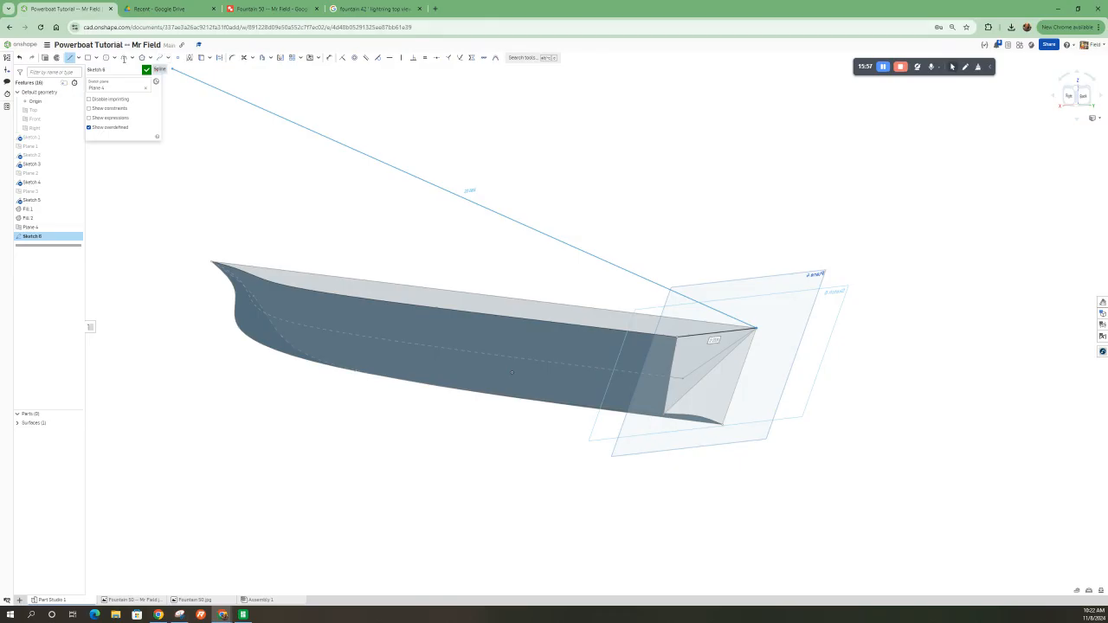
{"action": "left_click", "coordinate": [146, 71]}
- Fill the half transom between the new top line, side edge, lower spline and centreline edge, adding it with Merge with all
{"action": "mouse_move", "coordinate": [425, 210]}
{"action": "right_mouse_down"}
{"action": "mouse_move", "coordinate": [402, 223]}
{"action": "mouse_move", "coordinate": [491, 139]}
{"action": "right_mouse_up"}
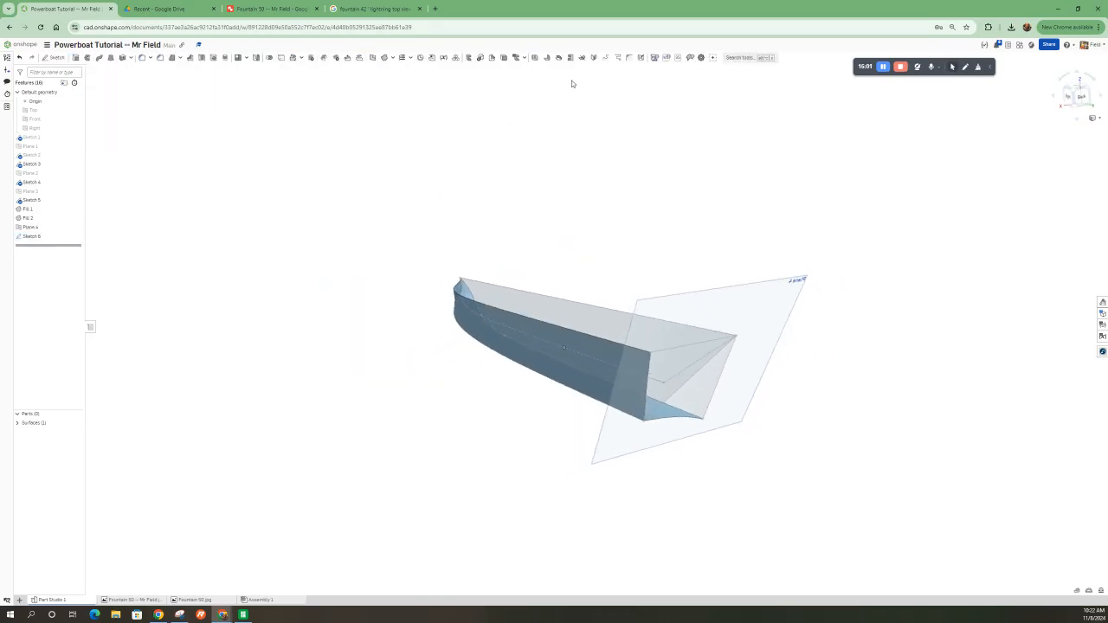
{"action": "left_click", "coordinate": [385, 58]}
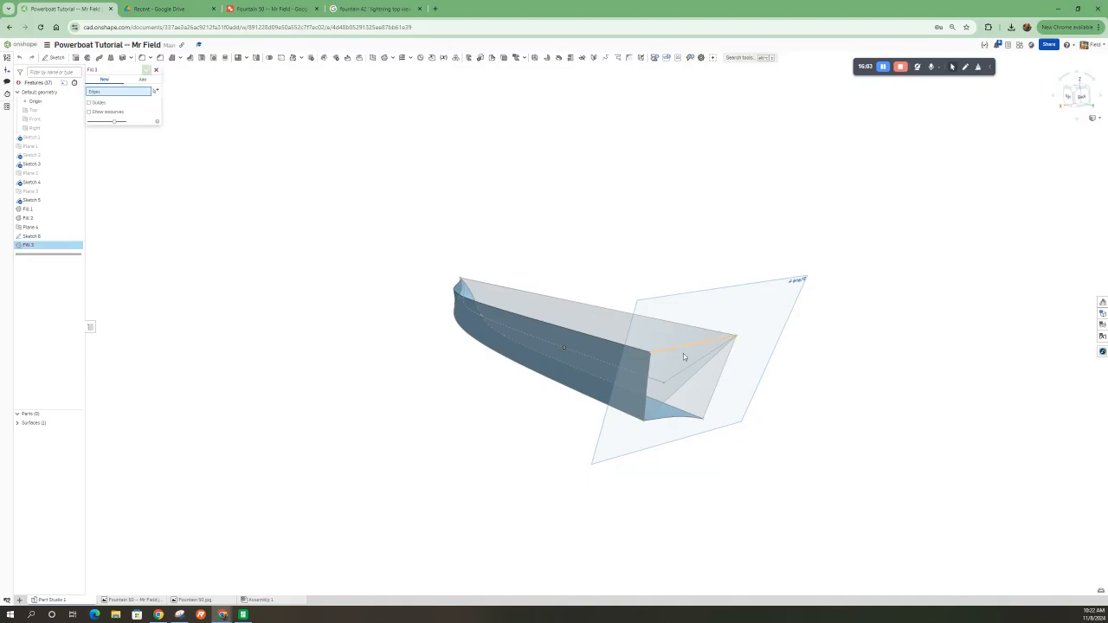
{"action": "left_click", "coordinate": [668, 351]}
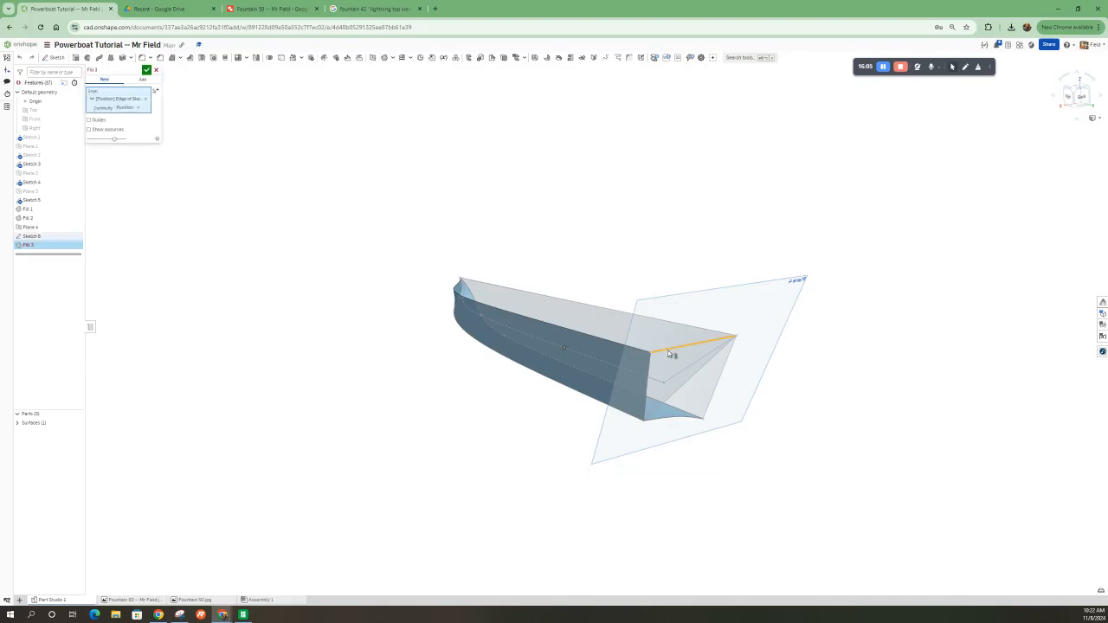
{"action": "left_click", "coordinate": [647, 385]}
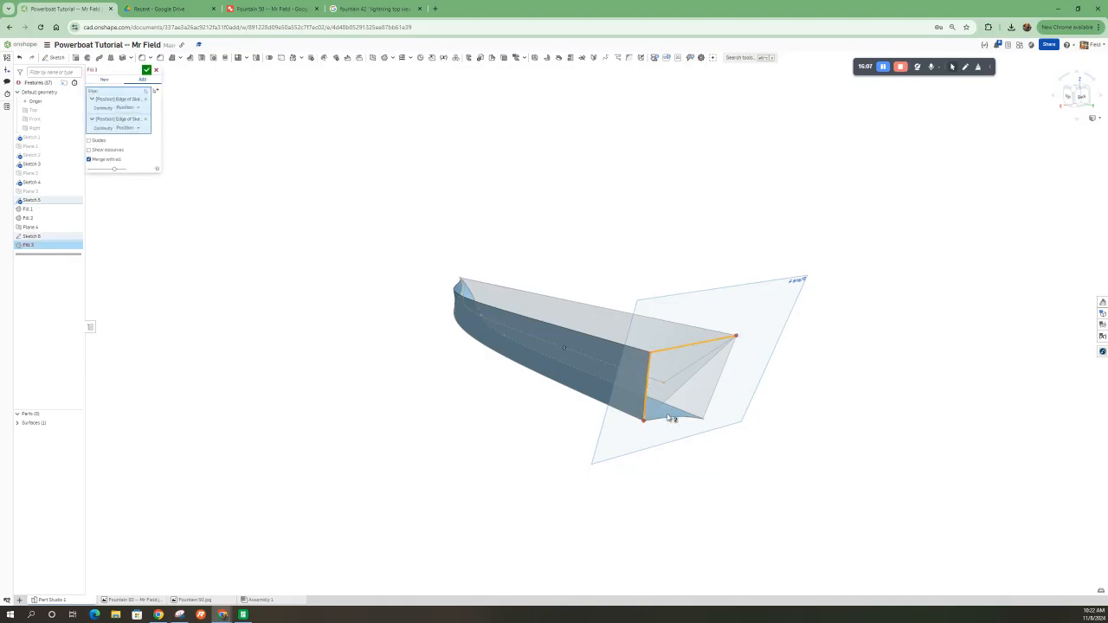
{"action": "left_click", "coordinate": [671, 417]}
{"action": "left_click", "coordinate": [719, 389]}
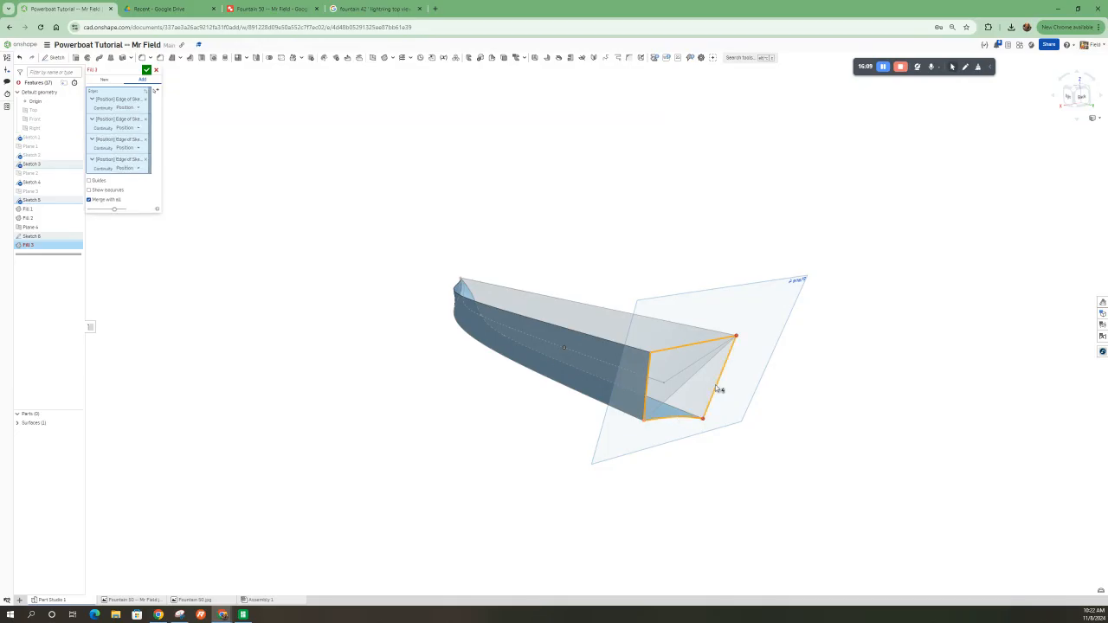
{"action": "right_click_drag", "start_coordinate": [698, 373], "coordinate": [753, 352]}
{"action": "scroll", "coordinate": [753, 352], "scroll_direction": "down", "scroll_amount": 4}
{"action": "right_click_drag", "start_coordinate": [487, 356], "coordinate": [553, 374]}
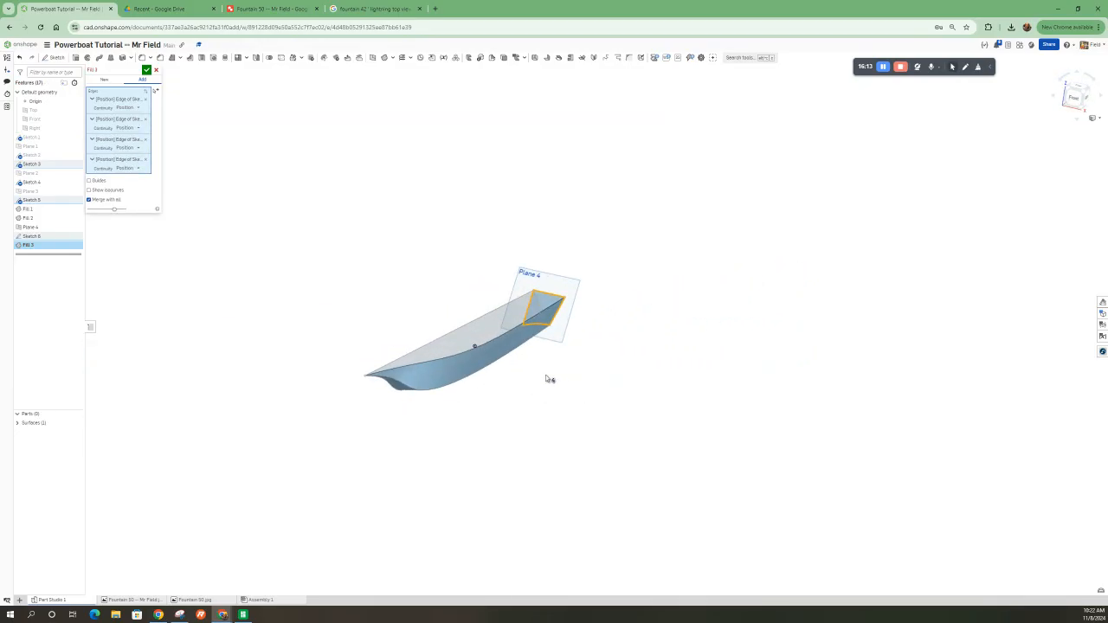
{"action": "left_click", "coordinate": [146, 70]}
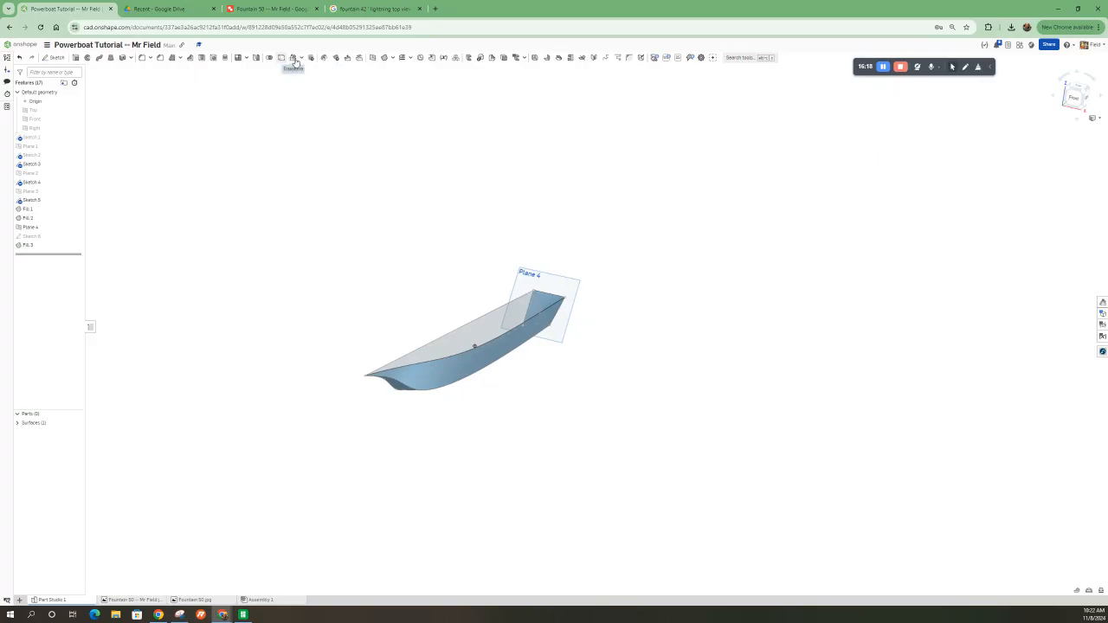
- Set up a part mirror of the half-hull surface across the Right plane
{"action": "left_click", "coordinate": [249, 58]}
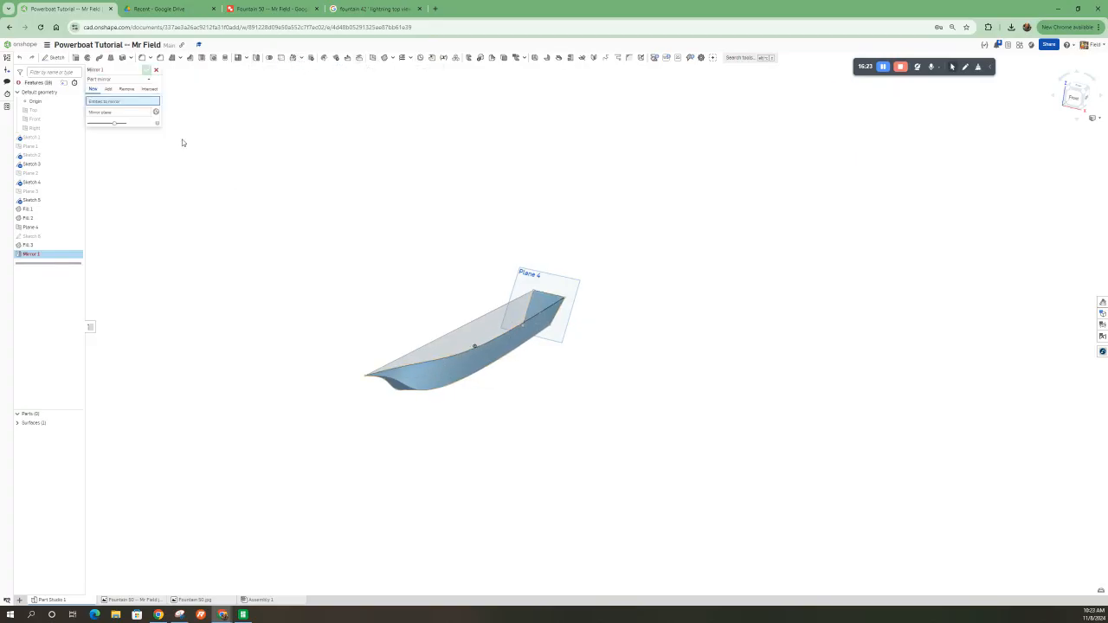
{"action": "left_click", "coordinate": [450, 377]}
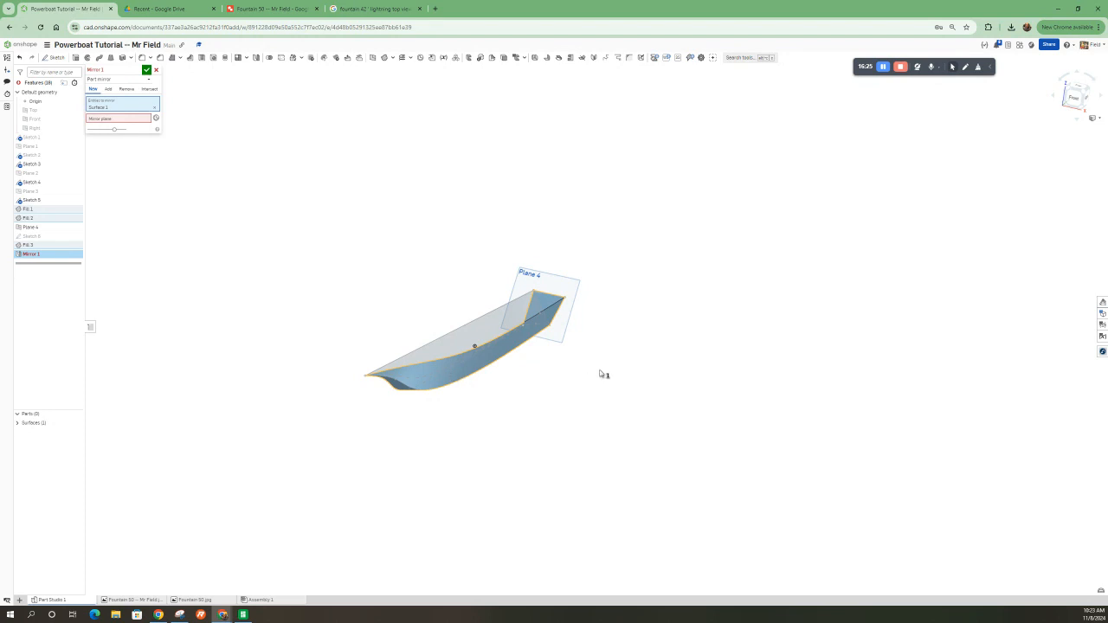
{"action": "left_click", "coordinate": [113, 121]}
{"action": "right_click_drag", "start_coordinate": [459, 312], "coordinate": [554, 270]}
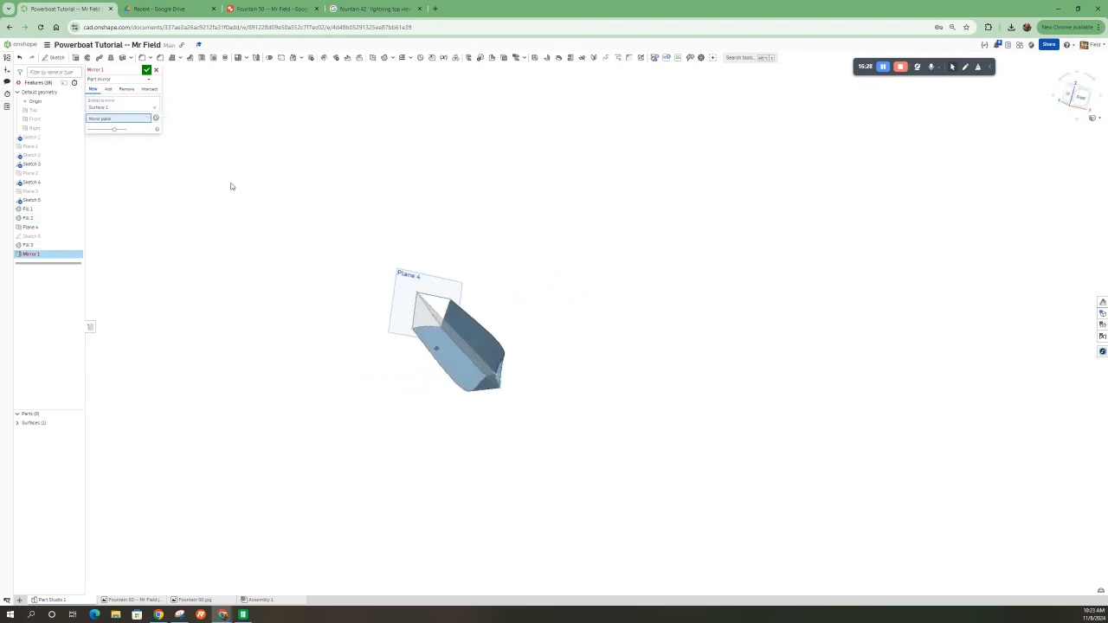
{"action": "left_click", "coordinate": [35, 129]}
{"action": "key", "text": "n"}
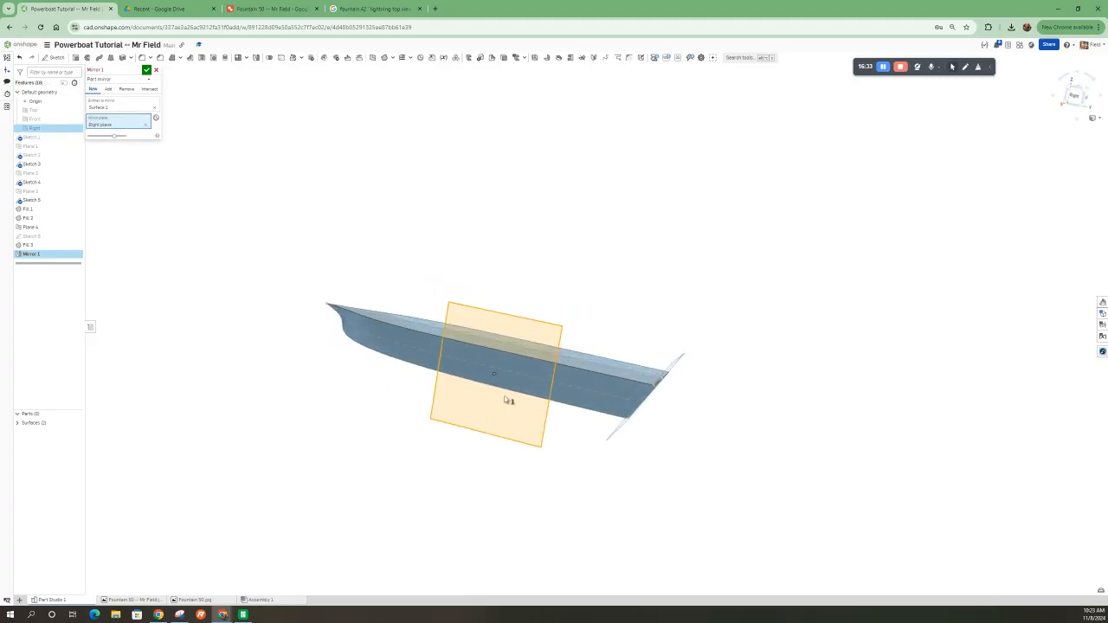
{"action": "scroll", "coordinate": [537, 400], "scroll_direction": "up", "scroll_amount": 2}
{"action": "right_click_drag", "start_coordinate": [643, 297], "coordinate": [599, 291]}
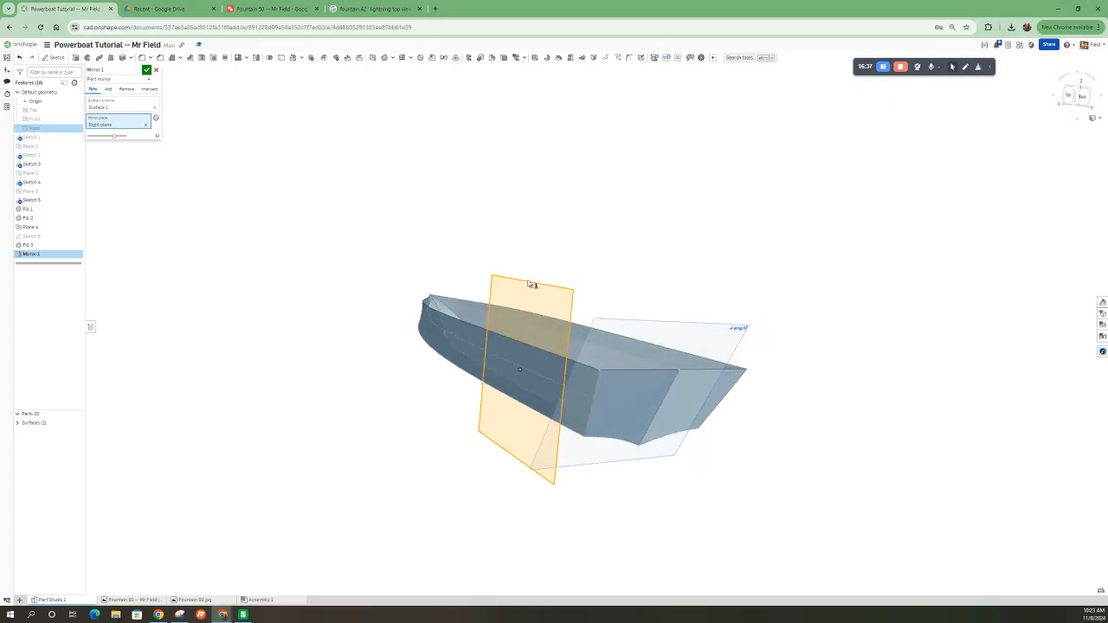
{"action": "right_click_drag", "start_coordinate": [531, 283], "coordinate": [513, 295]}
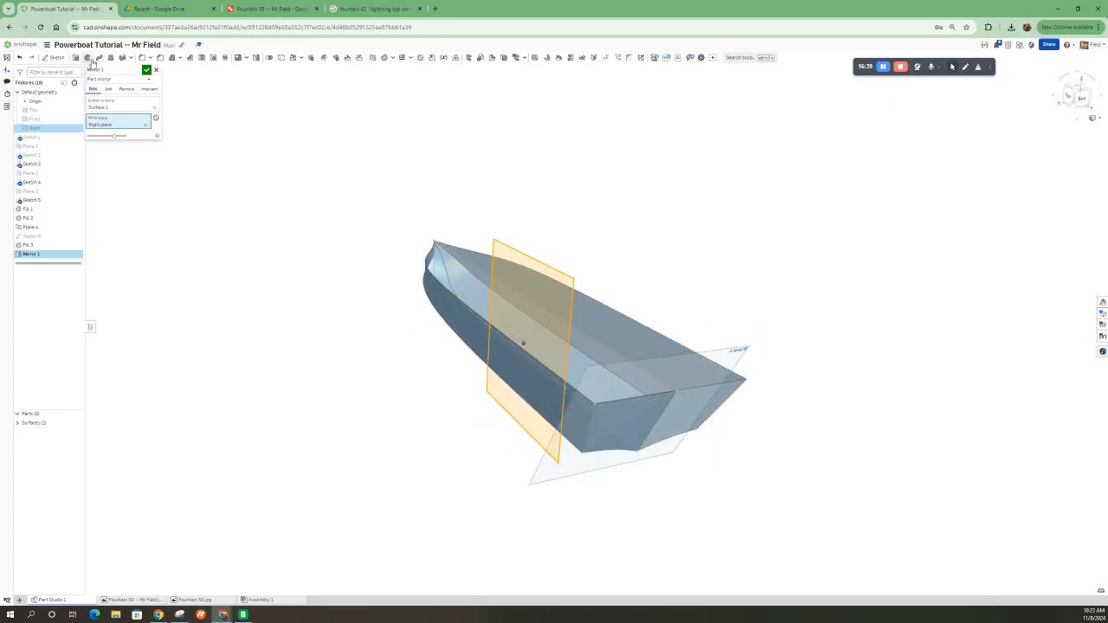